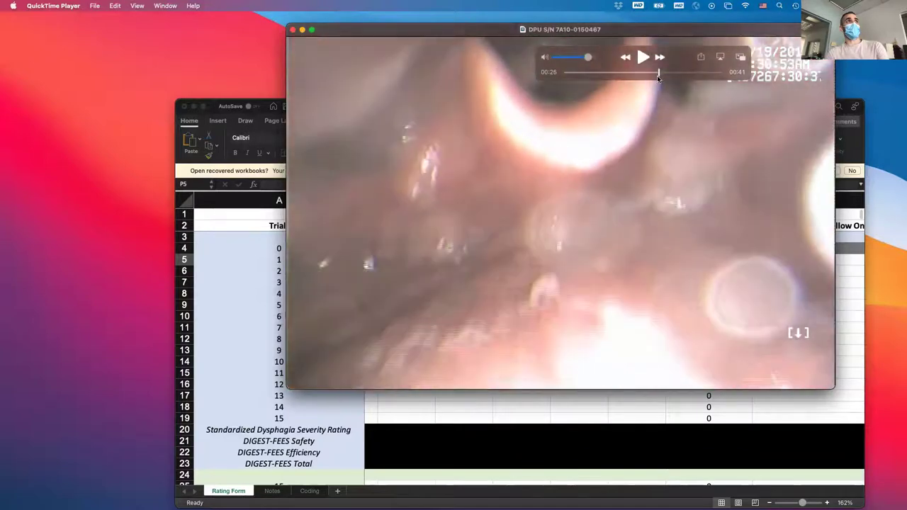
- Examine the endoscopy video around the 00:25 mark to locate the frames where the swallow begins
key(space)
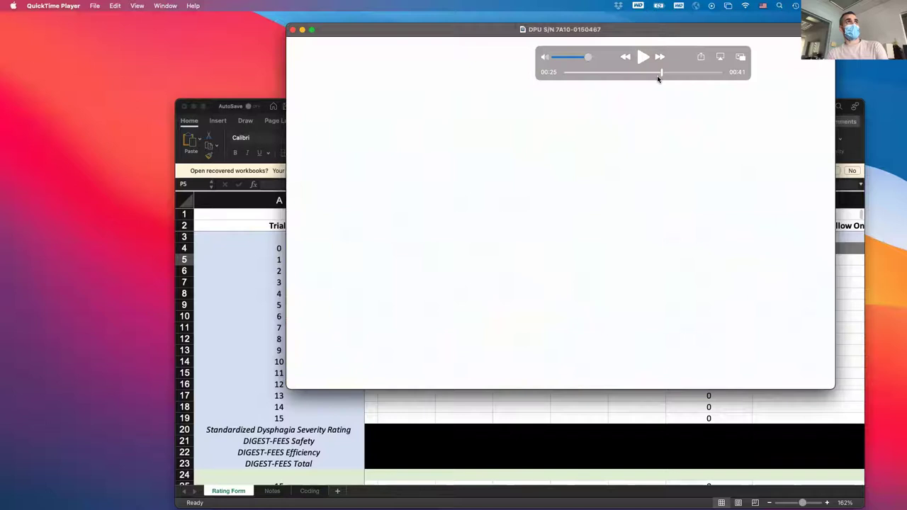
click(656, 75)
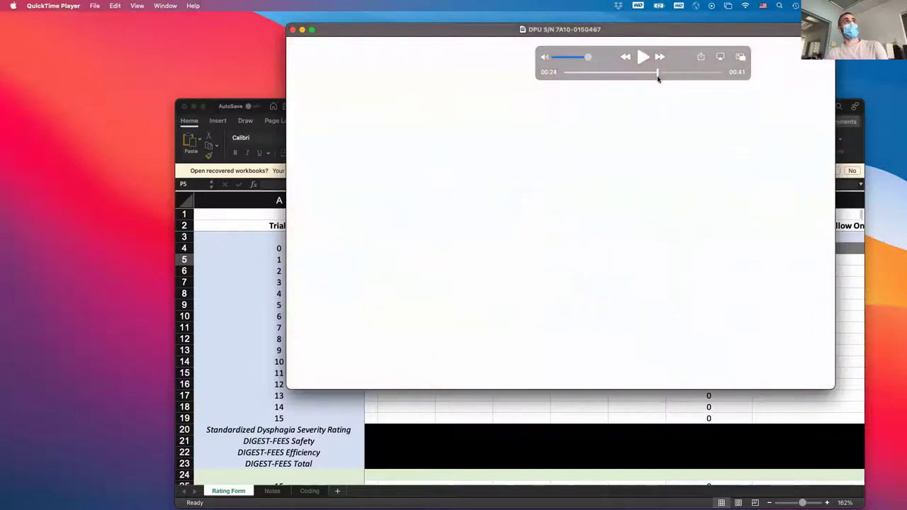
click(660, 74)
click(659, 74)
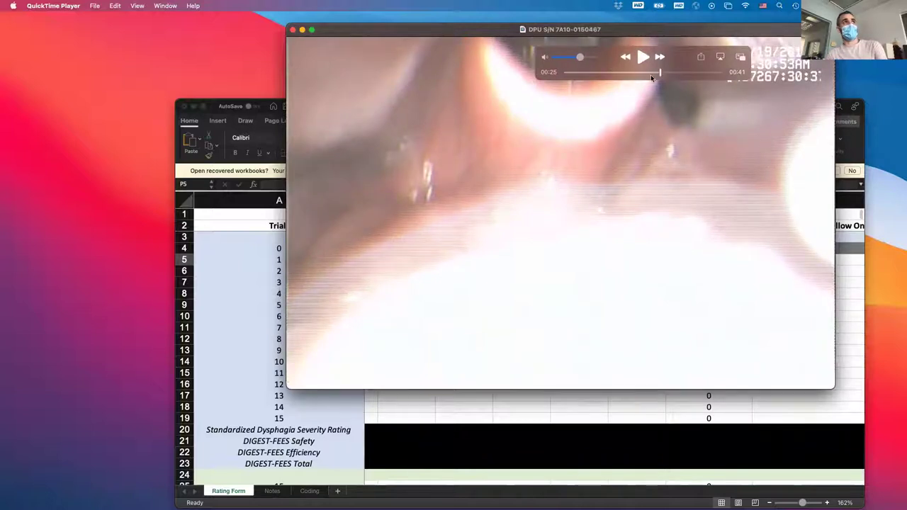
click(660, 73)
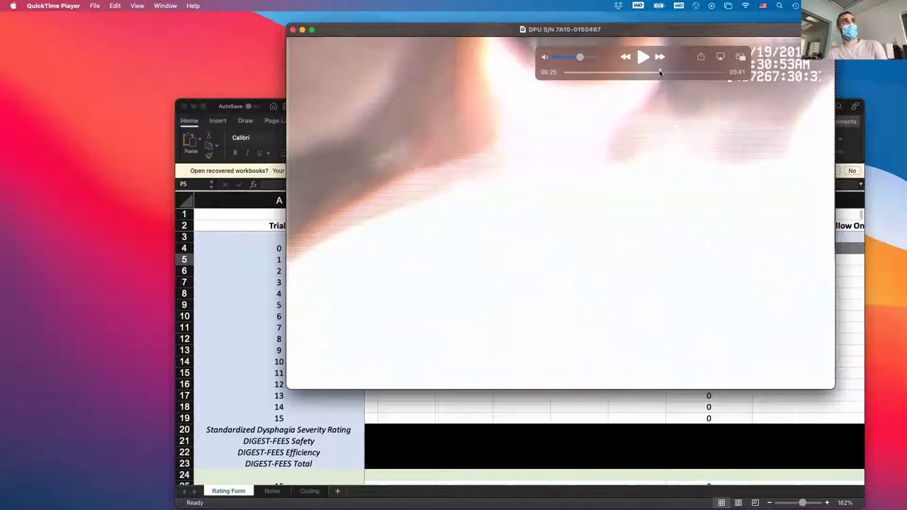
click(659, 73)
click(659, 73)
click(659, 73)
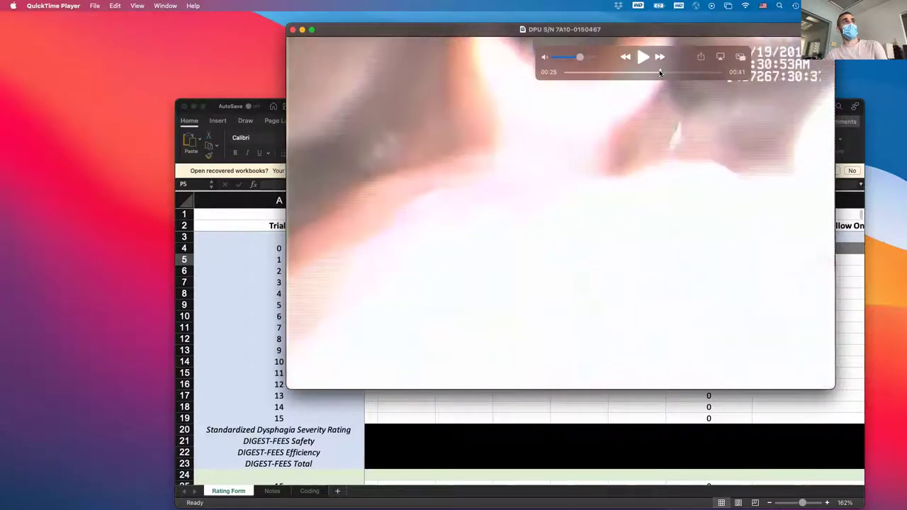
click(659, 73)
click(660, 73)
click(659, 73)
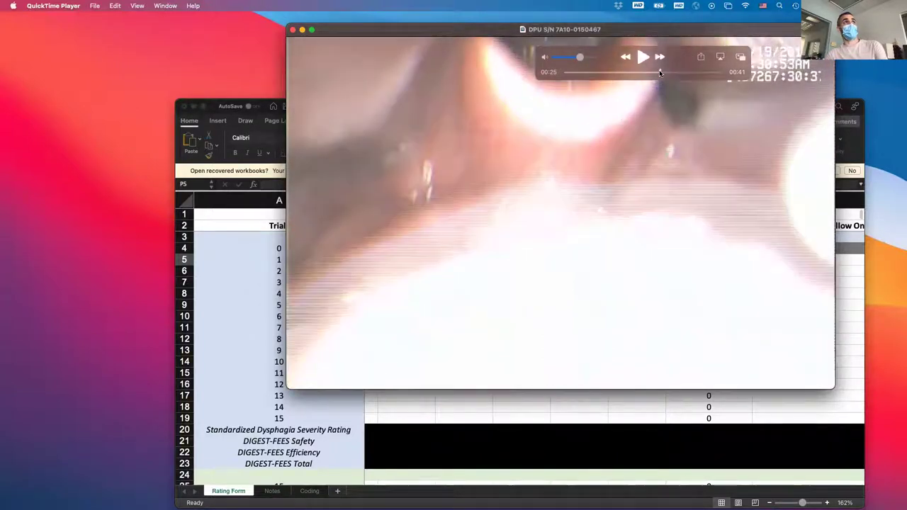
click(660, 73)
click(659, 73)
click(660, 73)
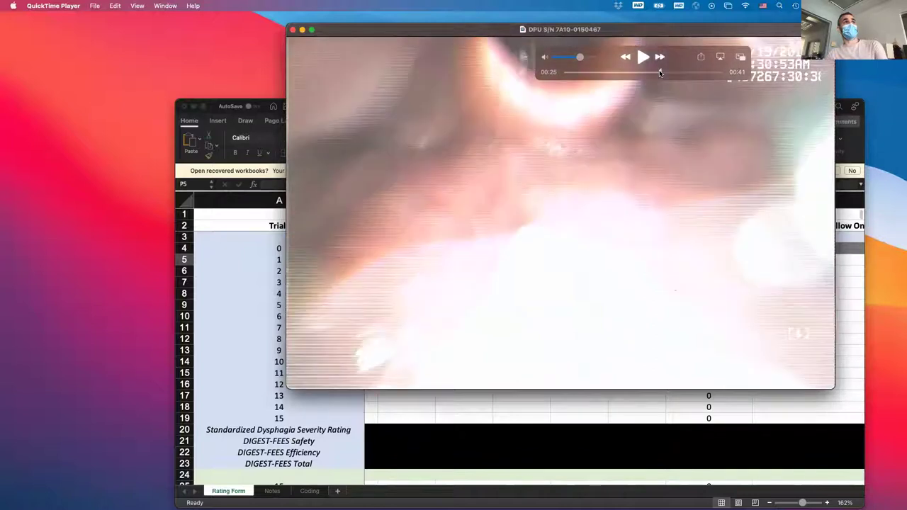
click(660, 73)
click(659, 73)
click(660, 73)
click(659, 73)
click(659, 73)
click(660, 73)
click(660, 73)
click(660, 73)
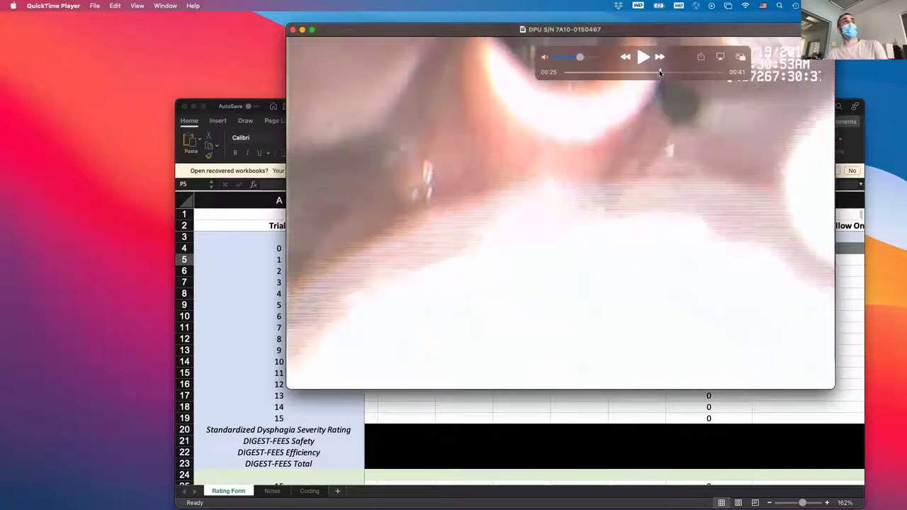
click(660, 73)
click(660, 73)
click(659, 73)
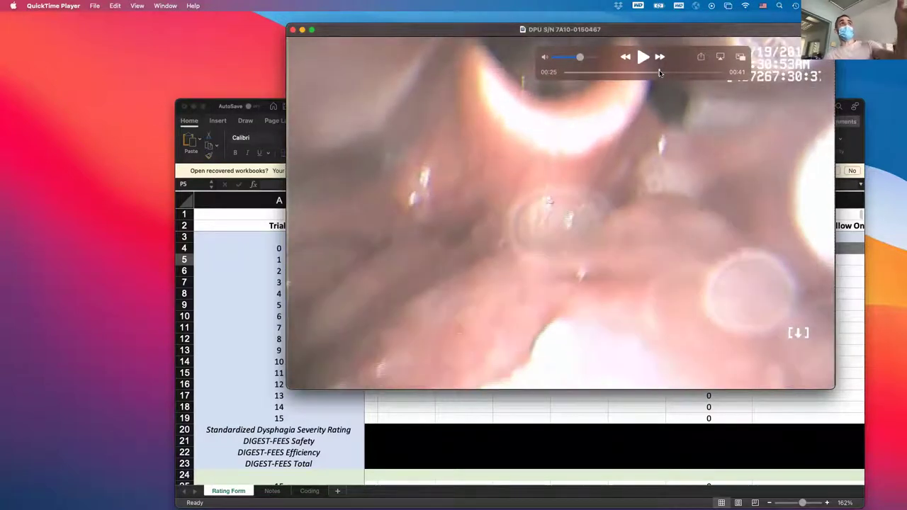
click(659, 73)
click(659, 73)
- Go through the frames around 00:25 one at a time, examining how the view changes as the swallow starts
key(Right)
key(Right)
key(Right)
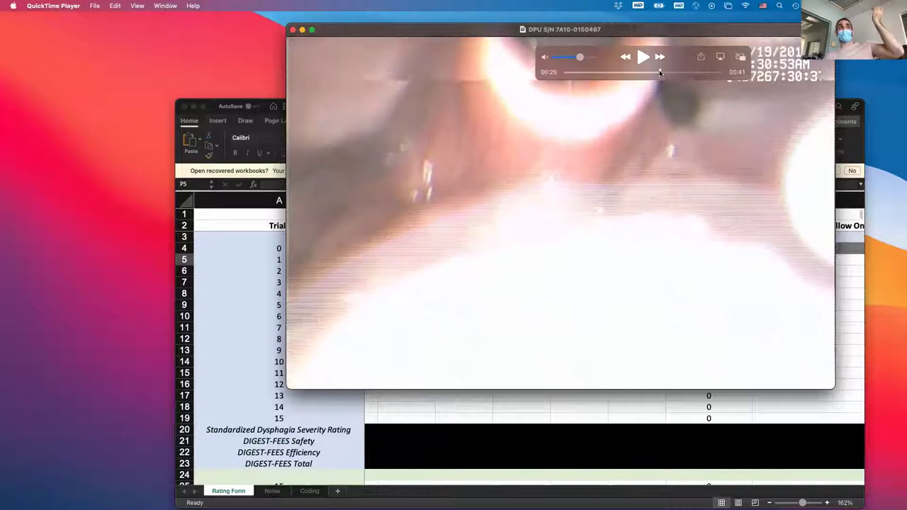
key(Right)
key(Right)
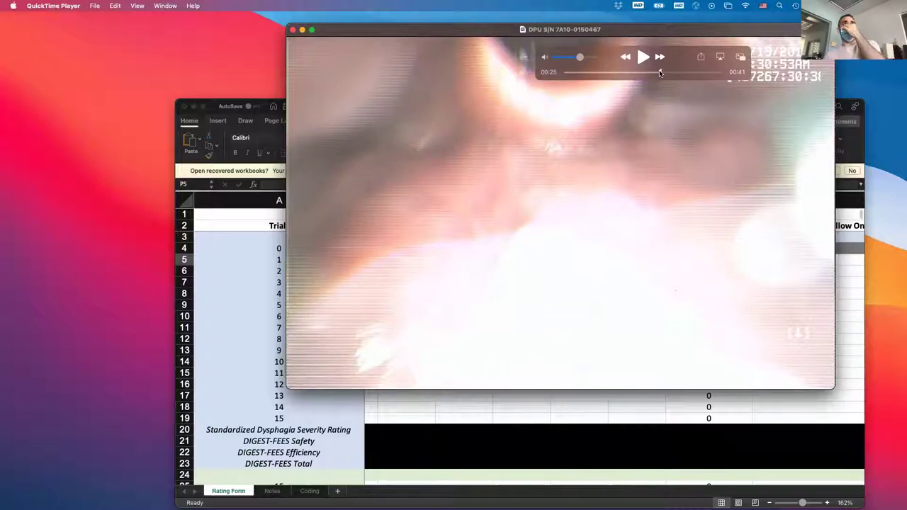
key(Right)
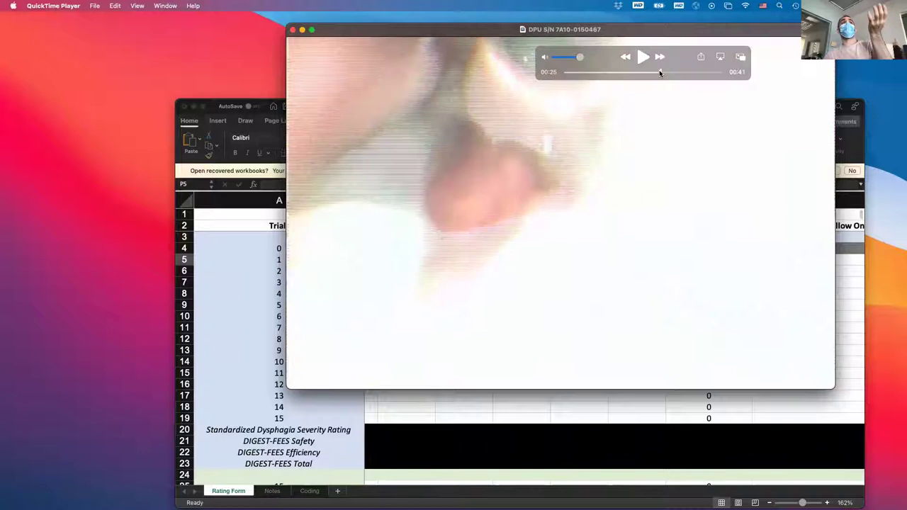
key(Right)
key(Right)
key(Right)
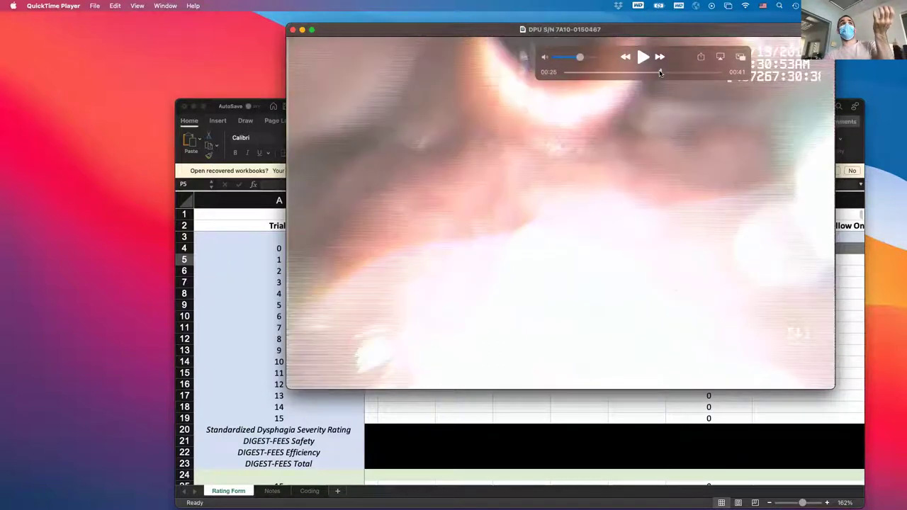
key(Right)
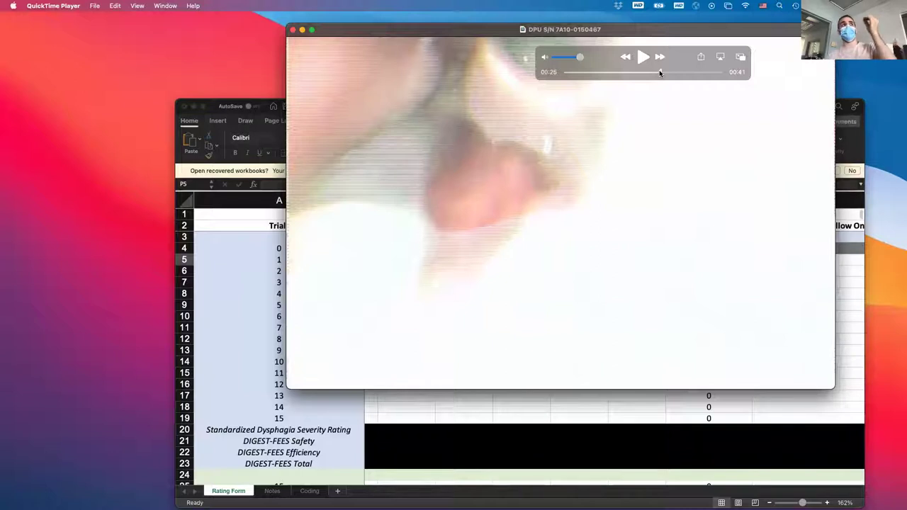
key(Right)
key(Left)
key(Right)
key(Right)
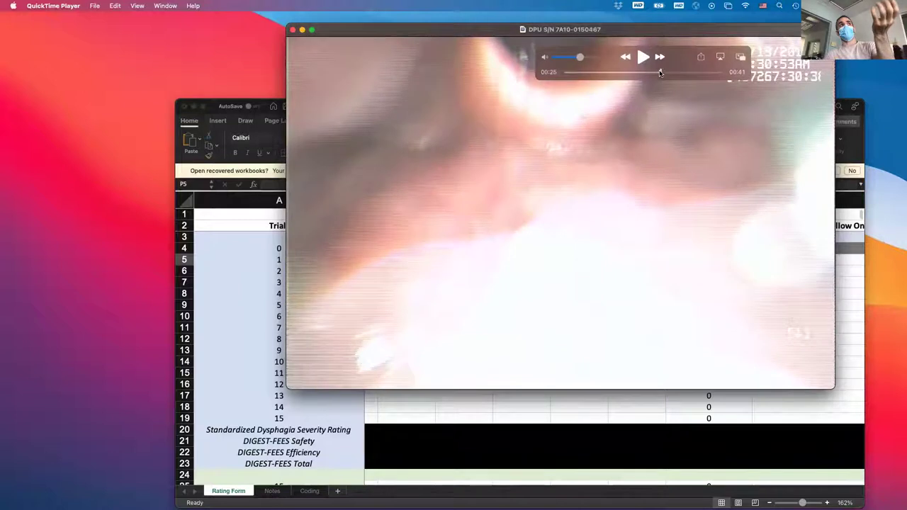
key(Right)
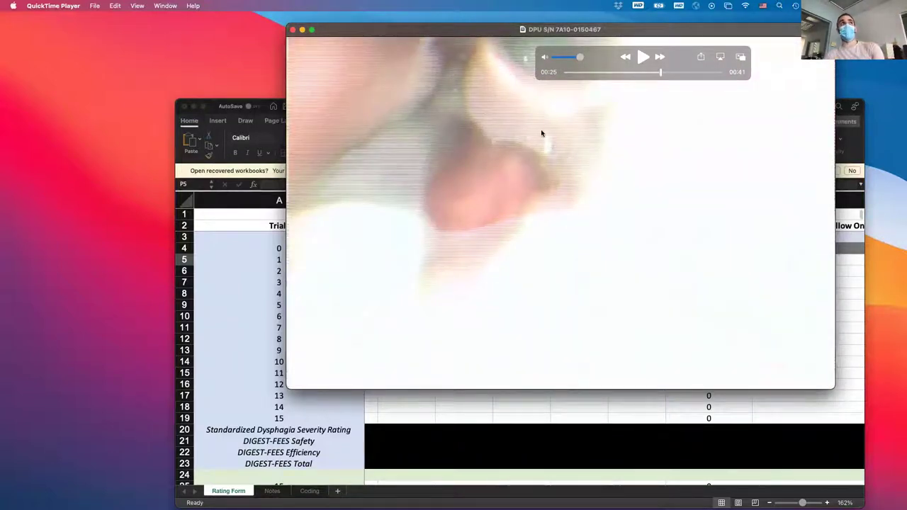
- Return to the frames just before the swallow and advance frame by frame to examine the bolus location at onset
key(Left)
key(Left)
key(Left)
key(Left)
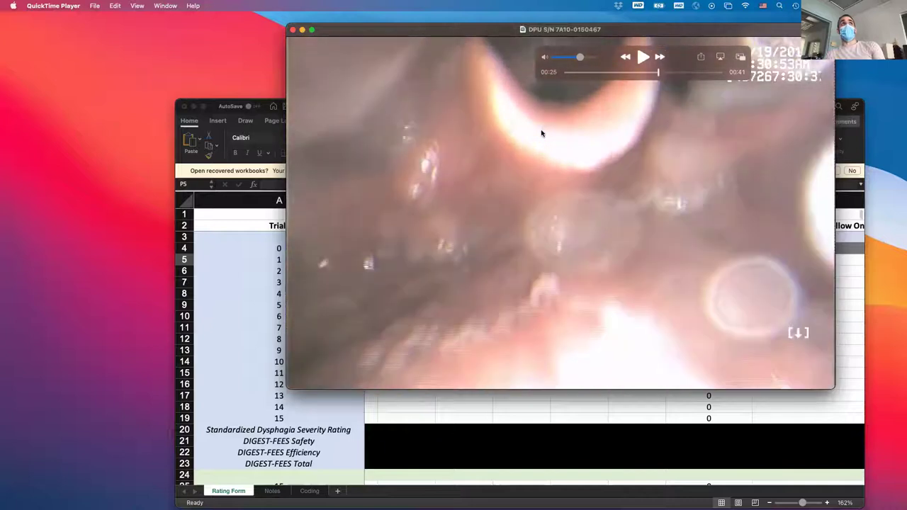
key(Right)
key(Right)
key(Right)
key(Right)
key(Right)
key(Right)
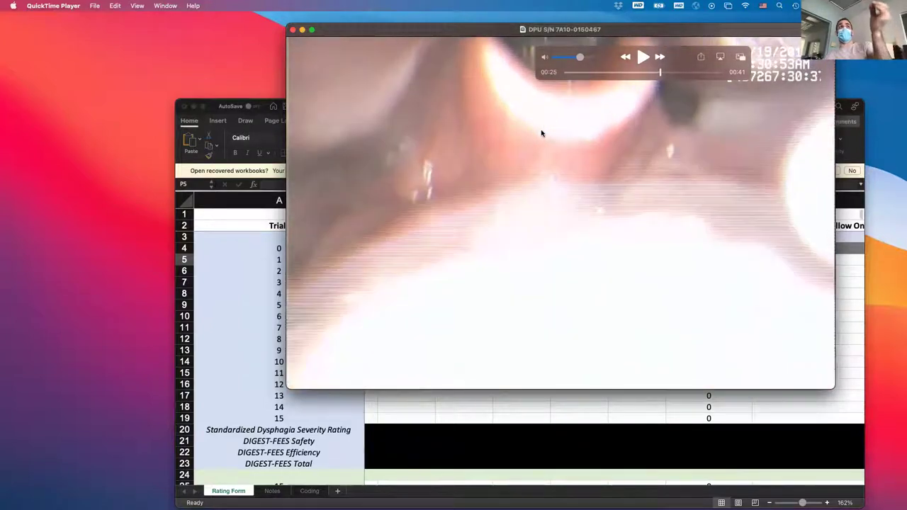
key(Right)
key(Right)
key(Right)
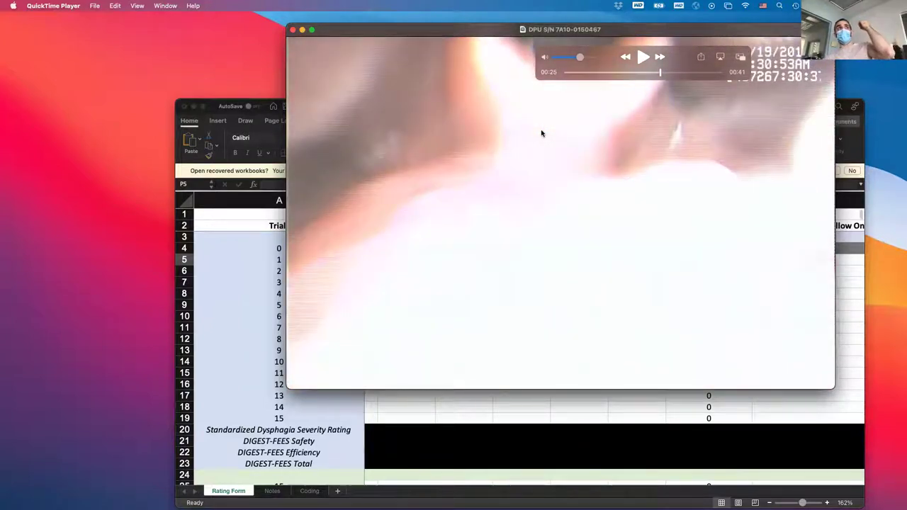
key(Right)
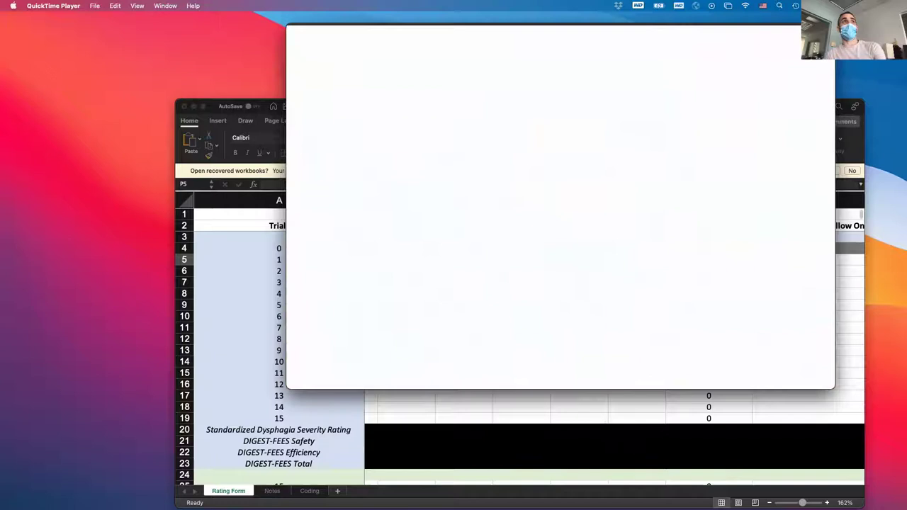
- Switch to the VASES Scoring Sheet in Excel and set trial 1's Bolus Location at Swallow Onset to Hypopharynx
click(742, 447)
scroll(737, 305, right, 1)
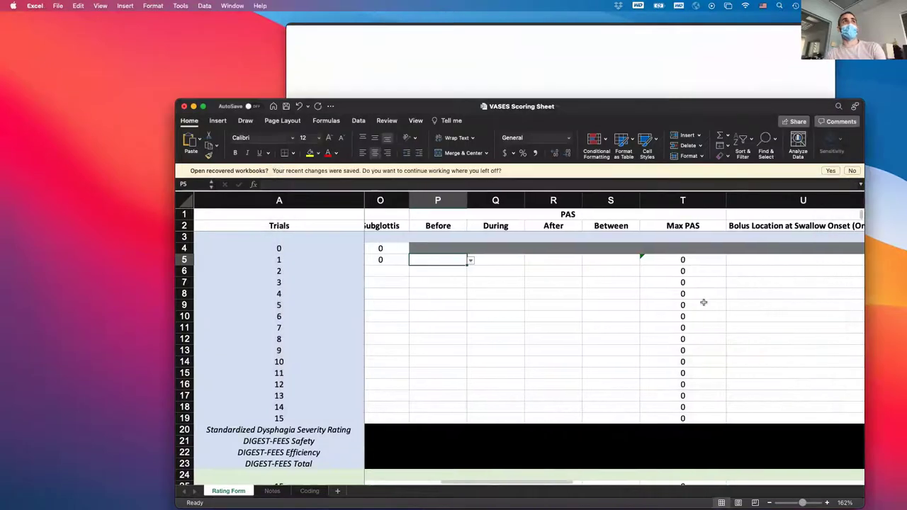
scroll(704, 302, right, 6)
click(678, 260)
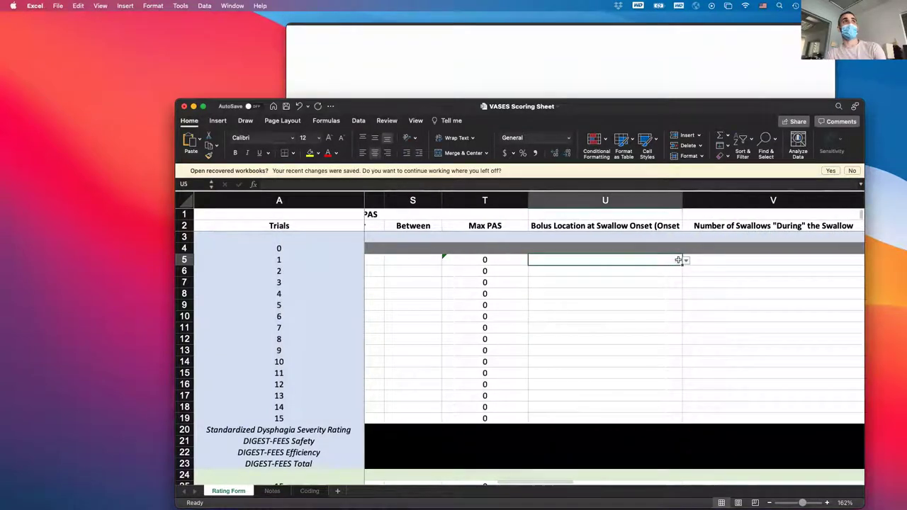
click(686, 260)
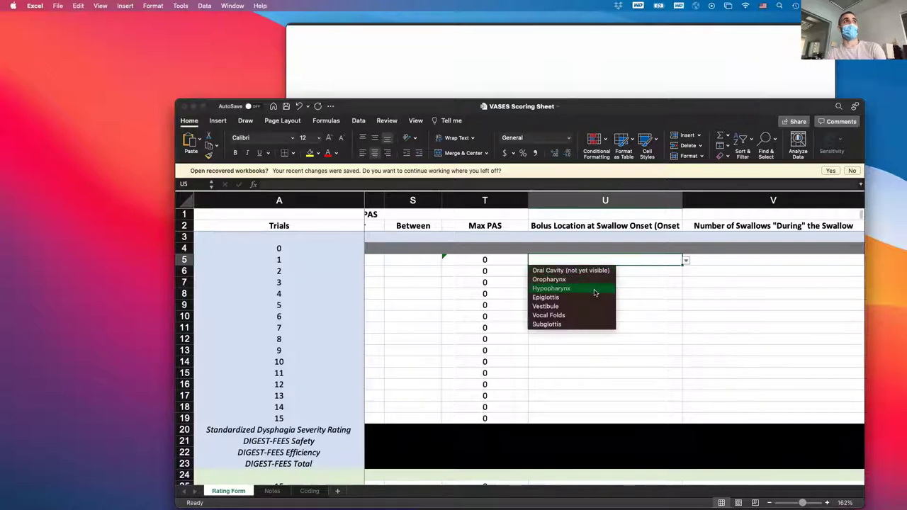
click(595, 292)
- Enter a PAS score of 1 for Before the swallow in trial 1
scroll(605, 297, left, 5)
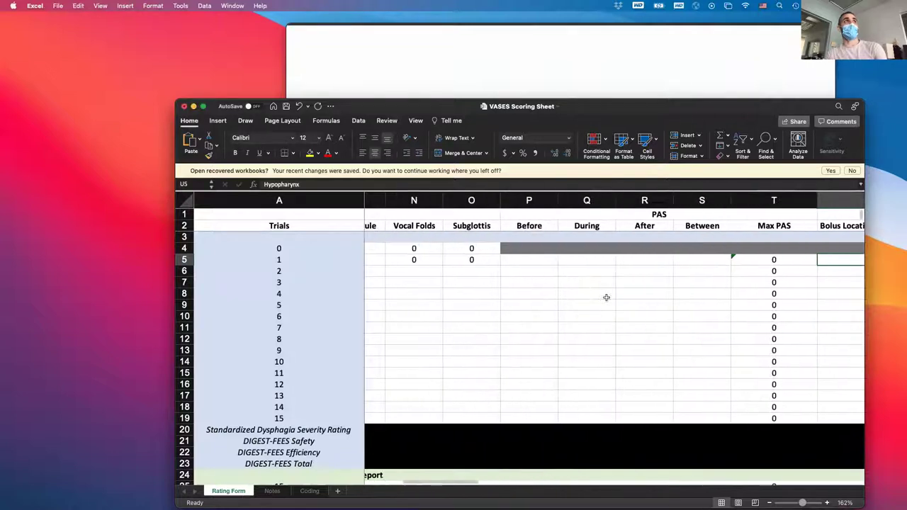
click(529, 260)
text(1)
key(Tab)
- Switch to QuickTime Player and review the video from 00:26 to 00:33 for signs of penetration or aspiration
mouse_move(645, 66)
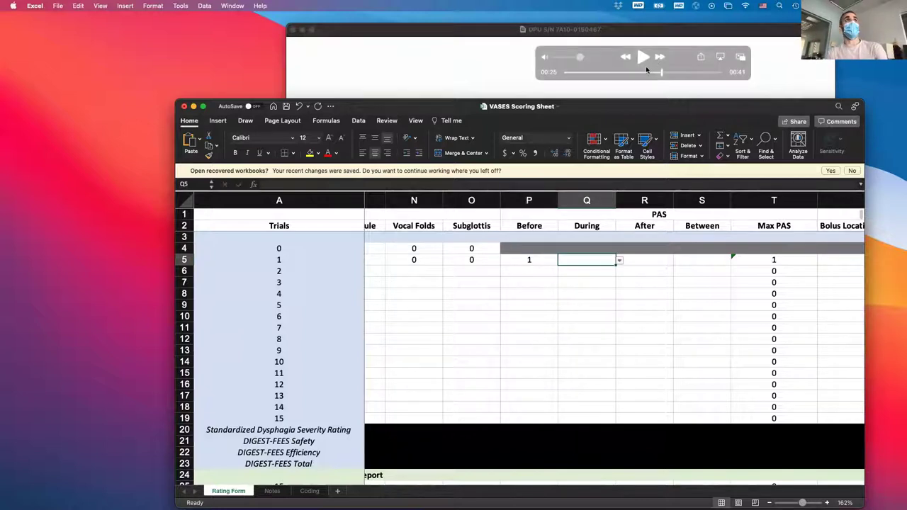
click(663, 73)
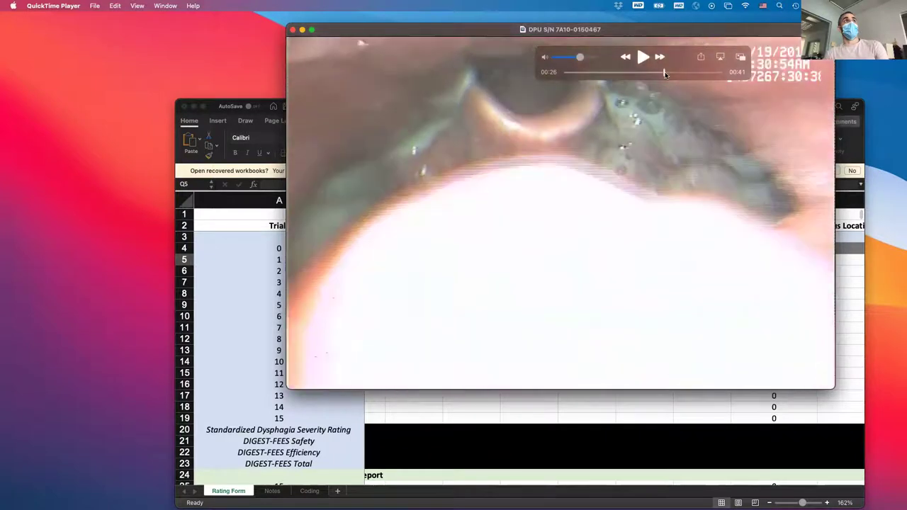
key(space)
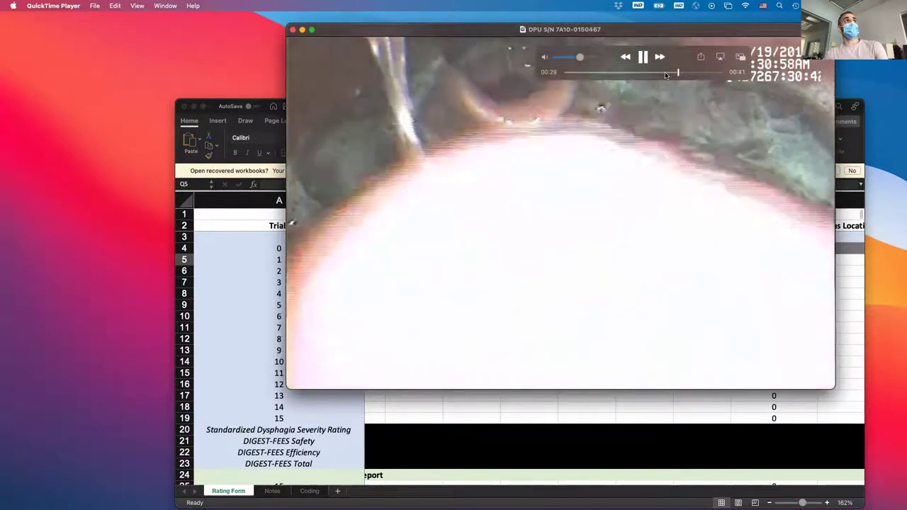
key(space)
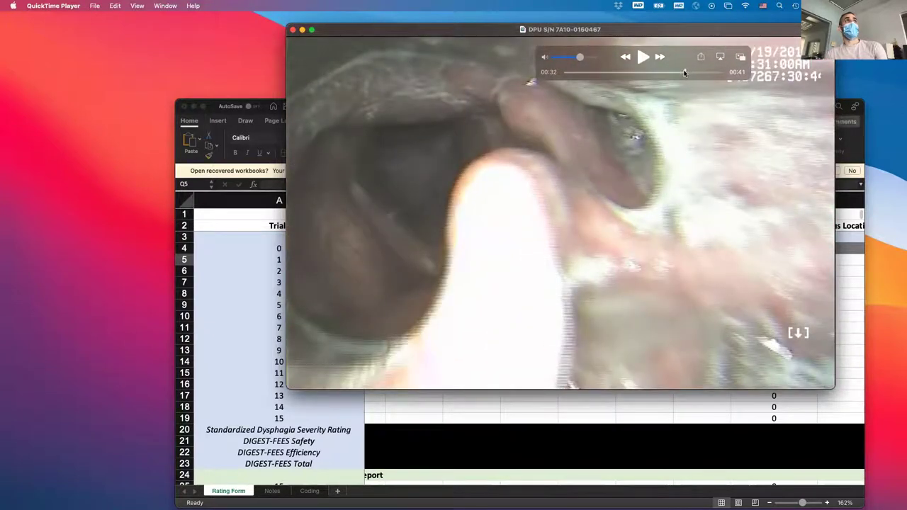
click(685, 72)
drag(684, 70, 691, 71)
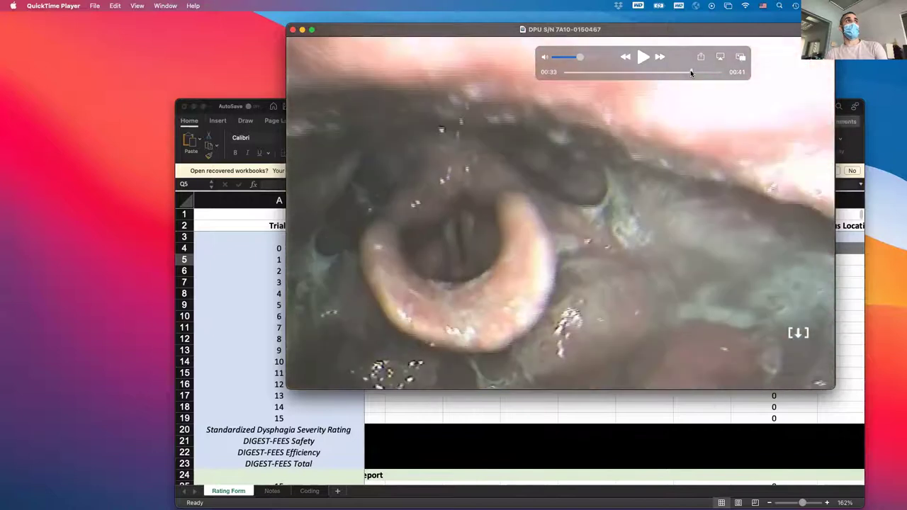
- Switch to the scoring sheet in Excel and enter a PAS score of 3 for During the swallow in trial 1
click(645, 418)
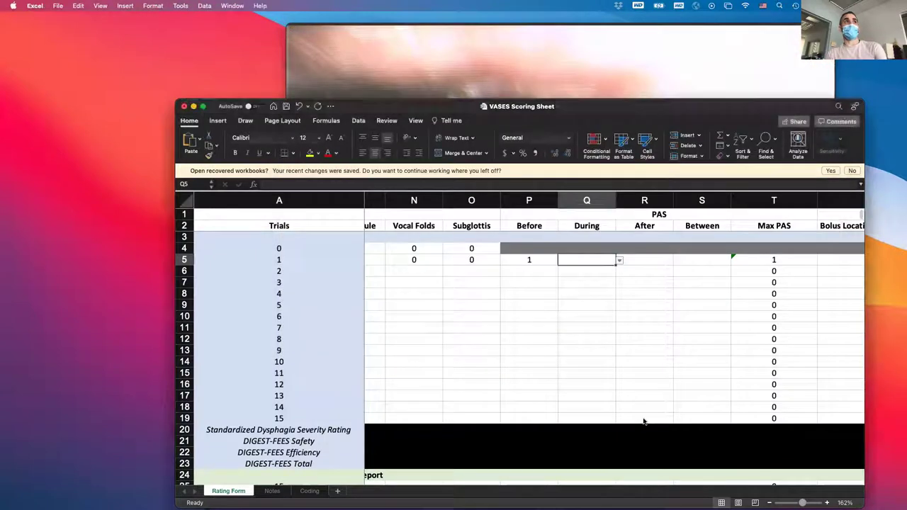
key(Right)
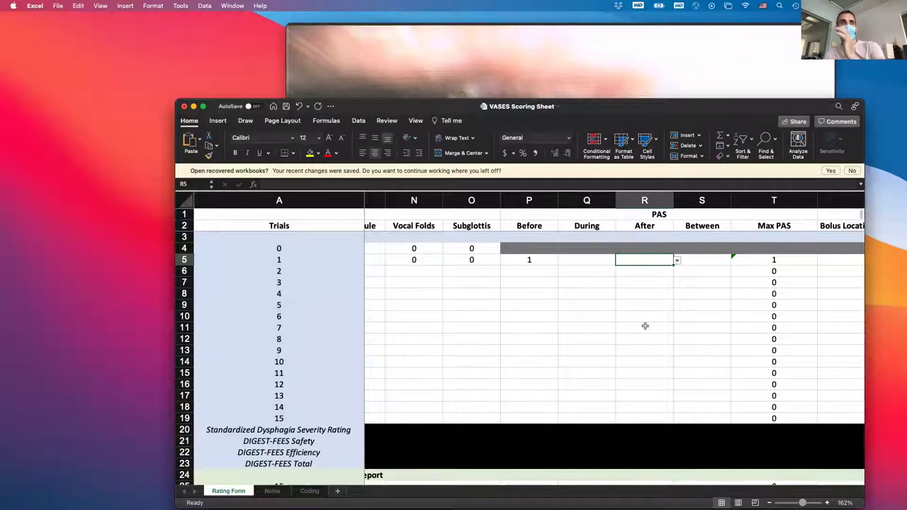
key(Left)
text(3)
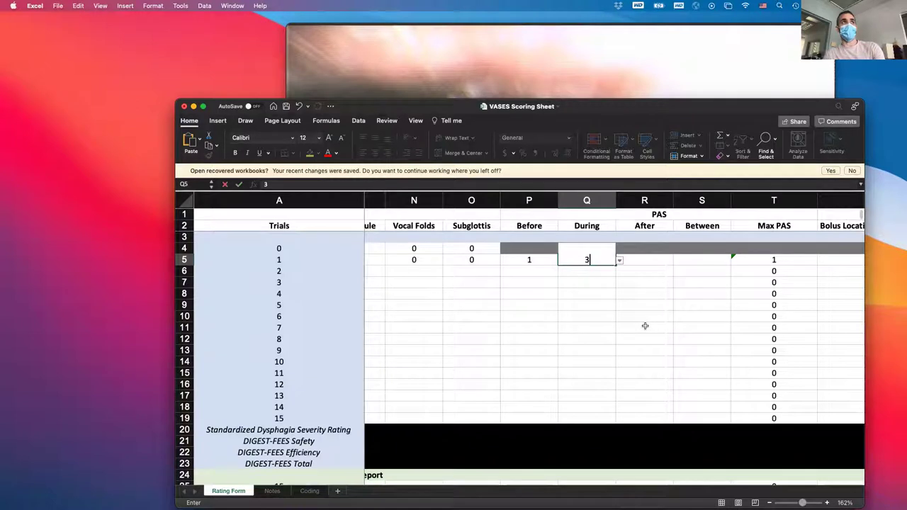
key(Tab)
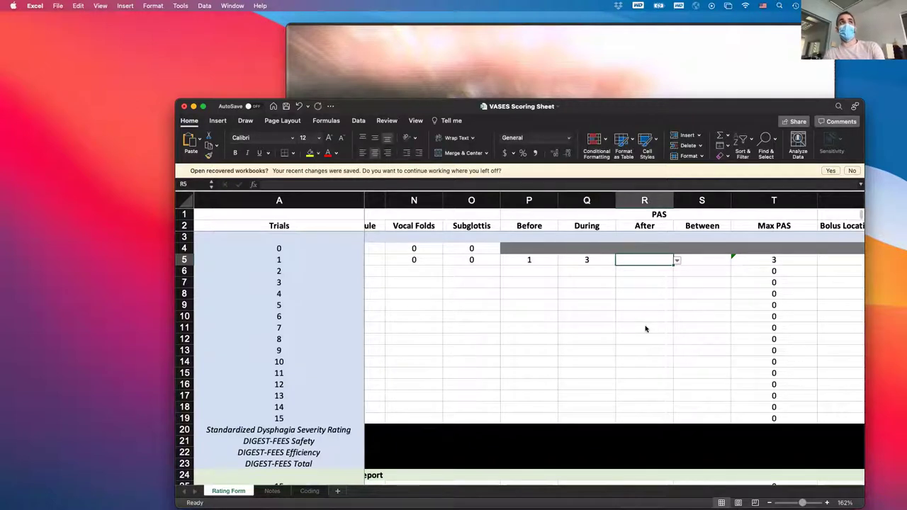
- Enter a PAS score of 1 for both After and Between swallows in trial 1
text(1)
key(Tab)
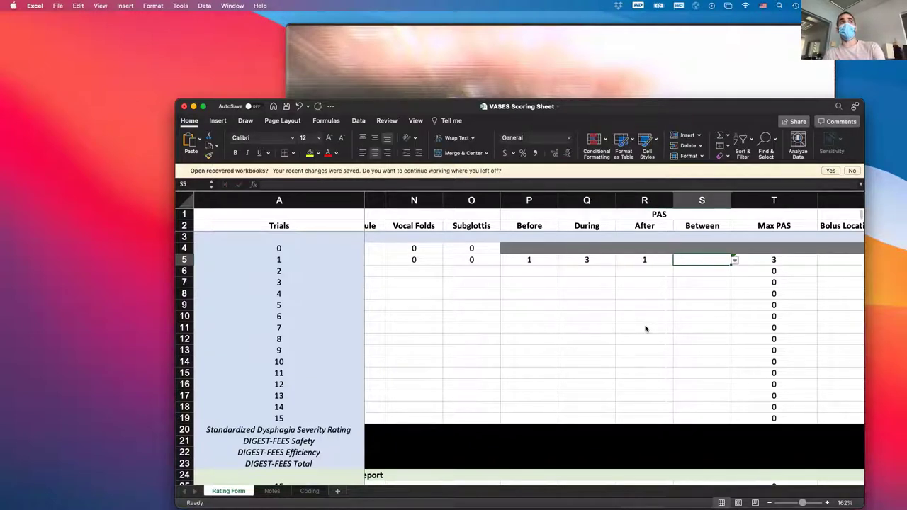
text(1)
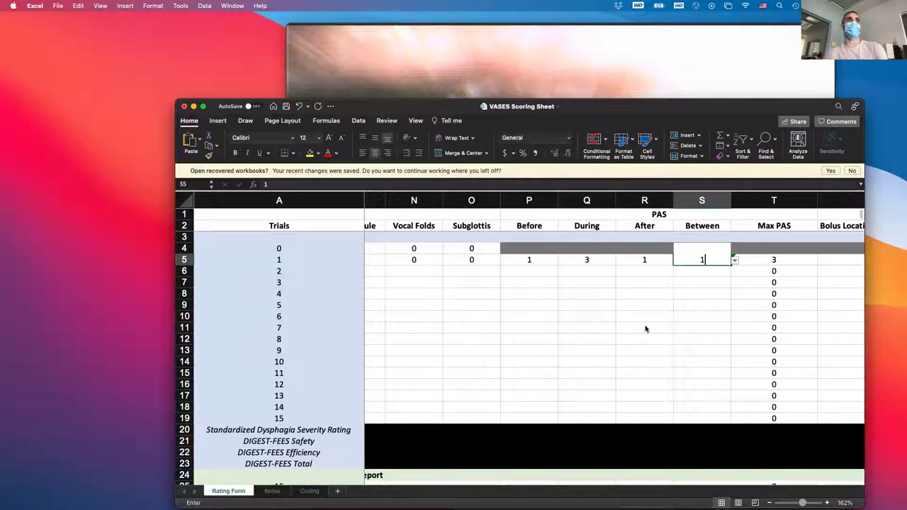
key(Tab)
- Set trial 1's Number of Swallows "During" the Swallow to 2
scroll(646, 326, right, 10)
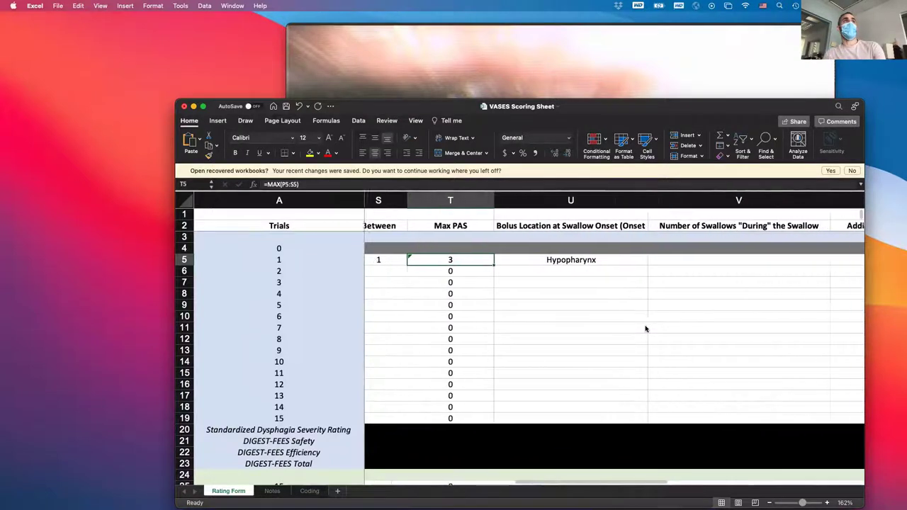
click(669, 256)
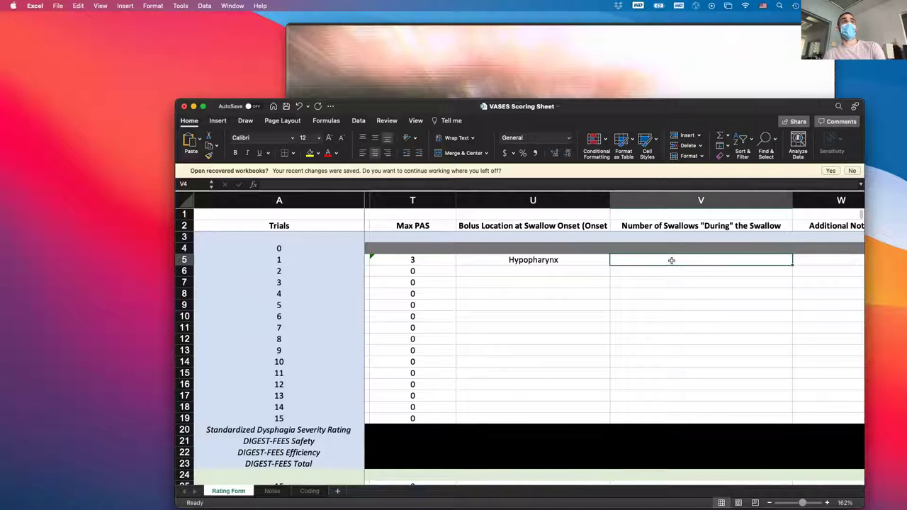
text(2)
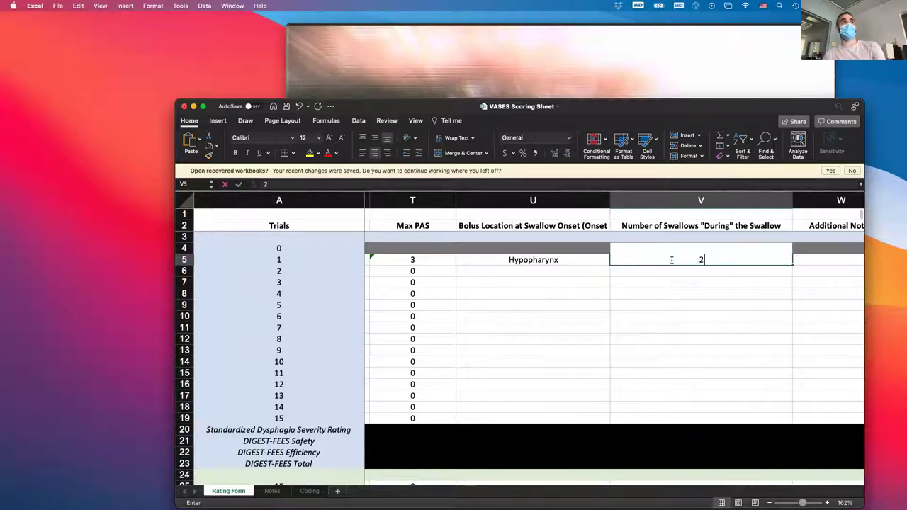
key(Return)
- Switch to QuickTime Player and replay the video from about 00:29 to 00:31 to check the number of swallows
mouse_move(686, 48)
drag(690, 73, 670, 72)
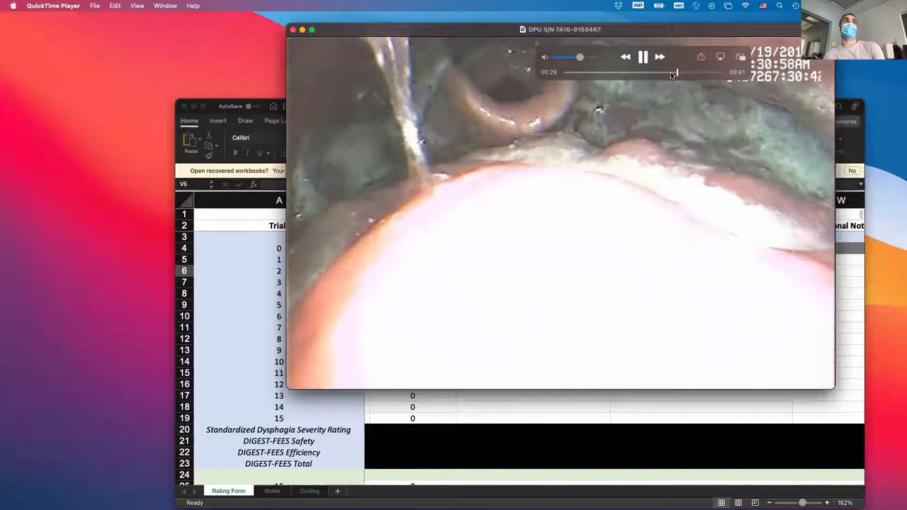
key(space)
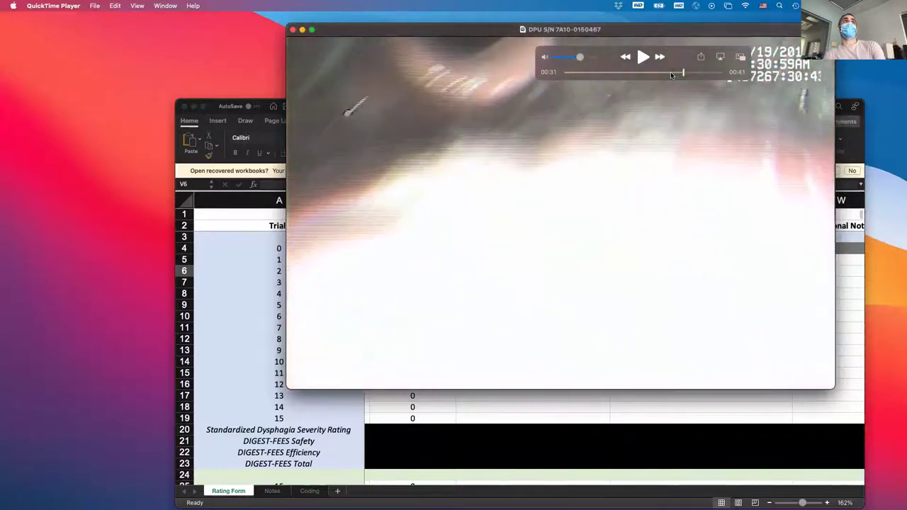
drag(682, 72, 681, 73)
- Switch to the scoring sheet in Excel and re-enter 2 as trial 1's Number of Swallows "During" the Swallow
click(678, 406)
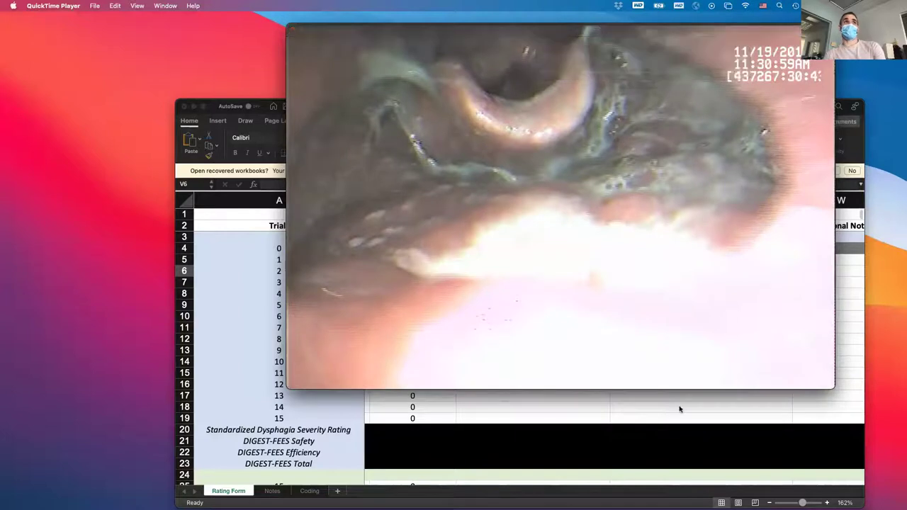
key(Up)
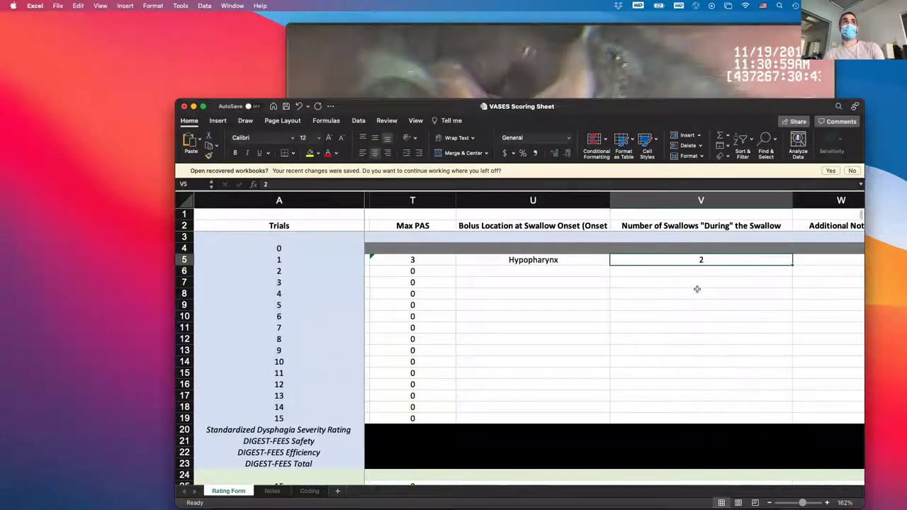
text(3)
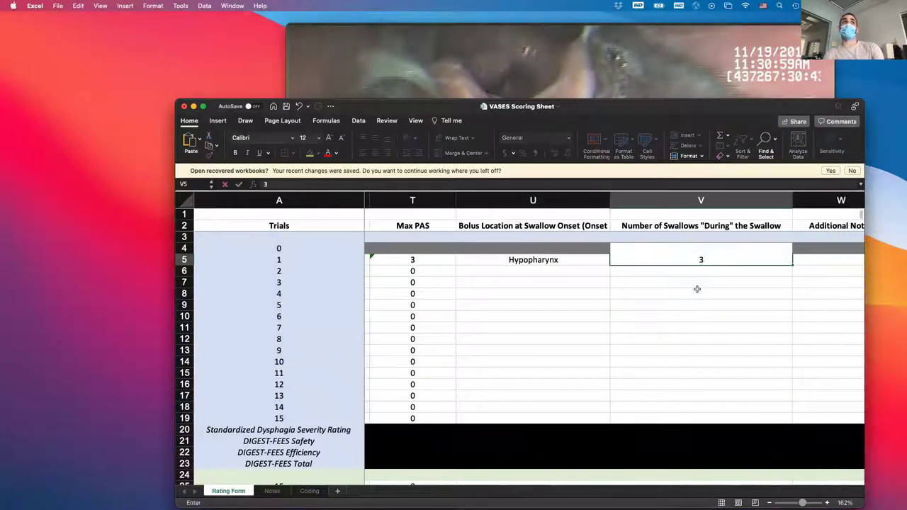
text(2)
key(Return)
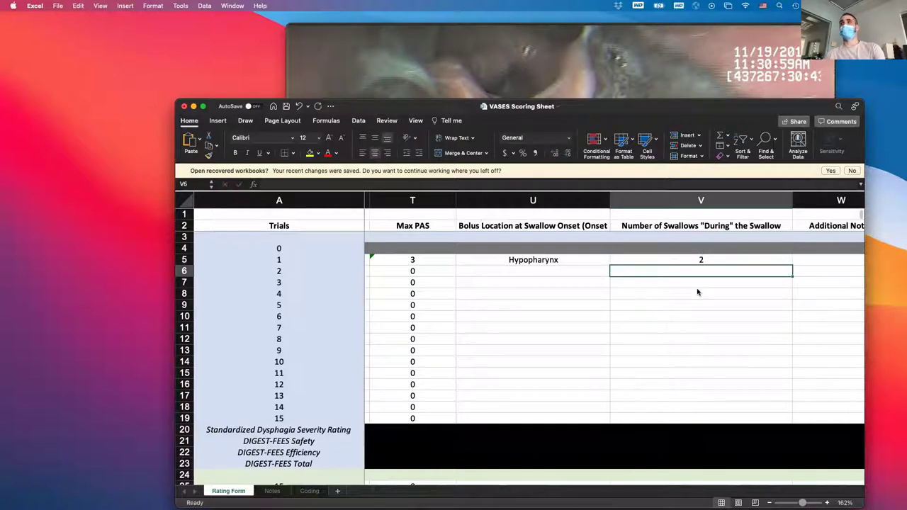
key(Up)
key(Right)
key(Right)
key(Left)
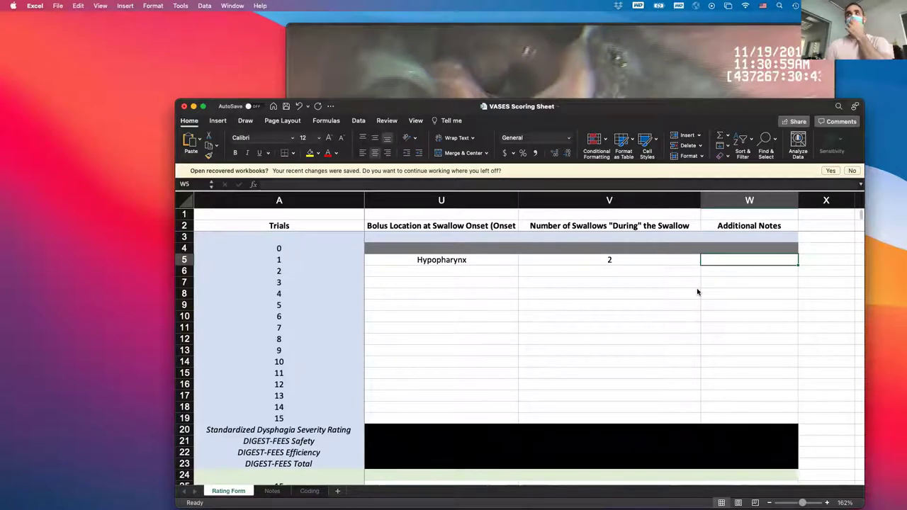
scroll(697, 292, left, 10)
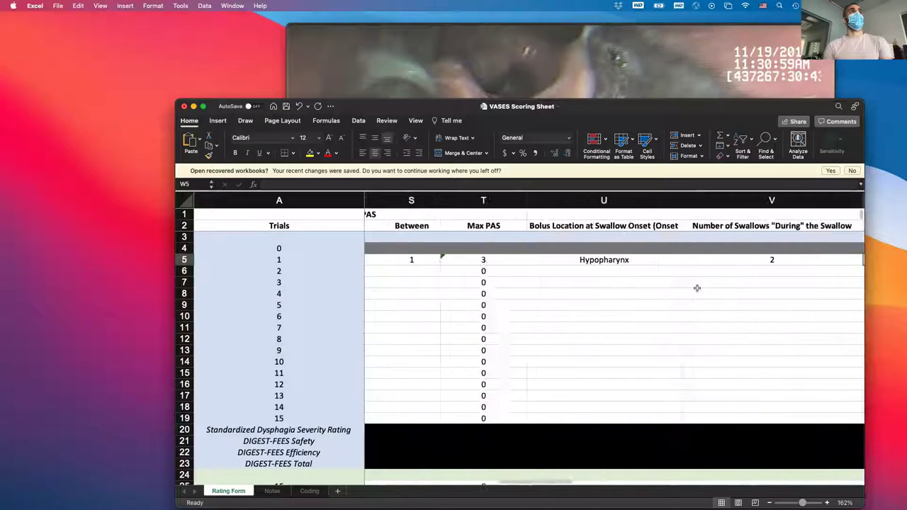
- Close the trial 1 video in QuickTime Player and enlarge the window of the 28-second trial 2 video
mouse_move(320, 53)
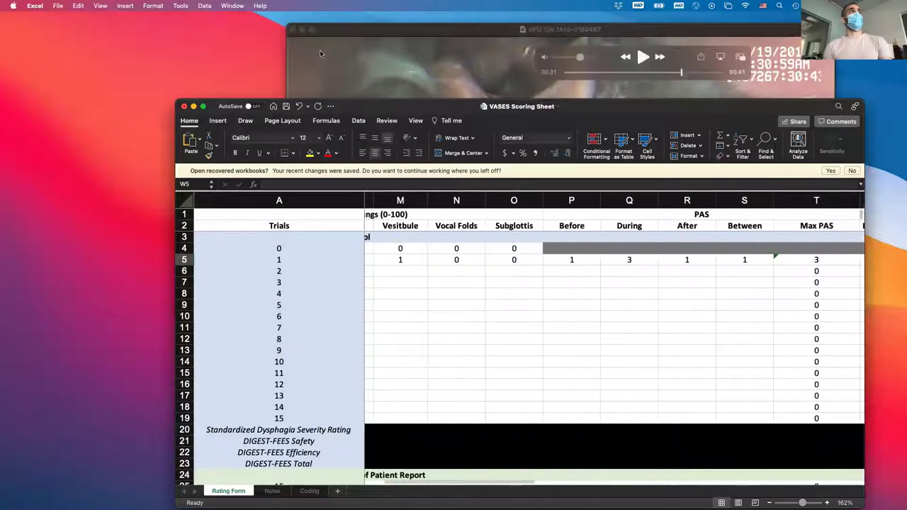
click(292, 30)
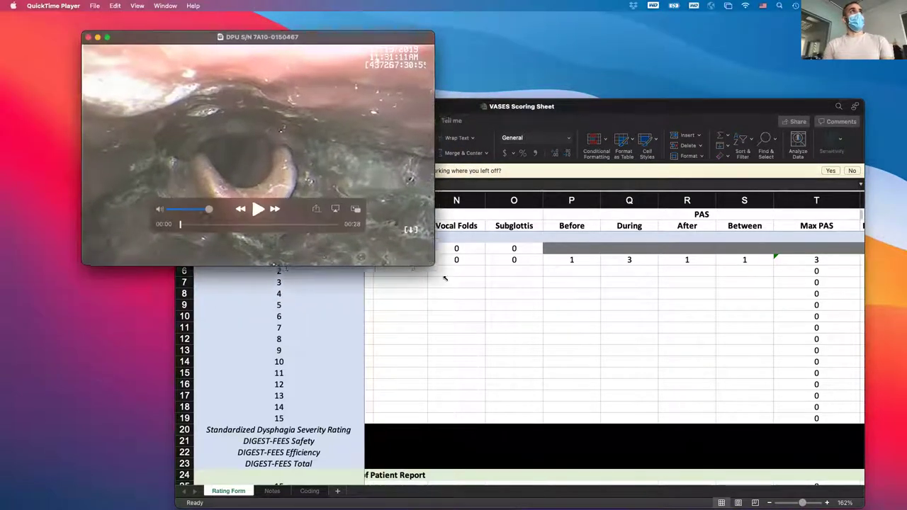
drag(421, 256, 583, 417)
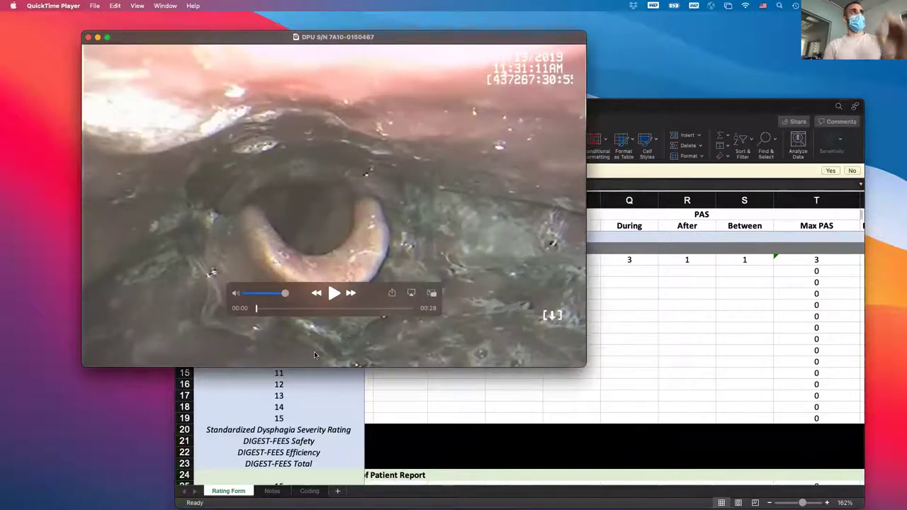
- Play the trial 2 video almost to its end and go back to about 00:15 to examine the oropharynx
key(space)
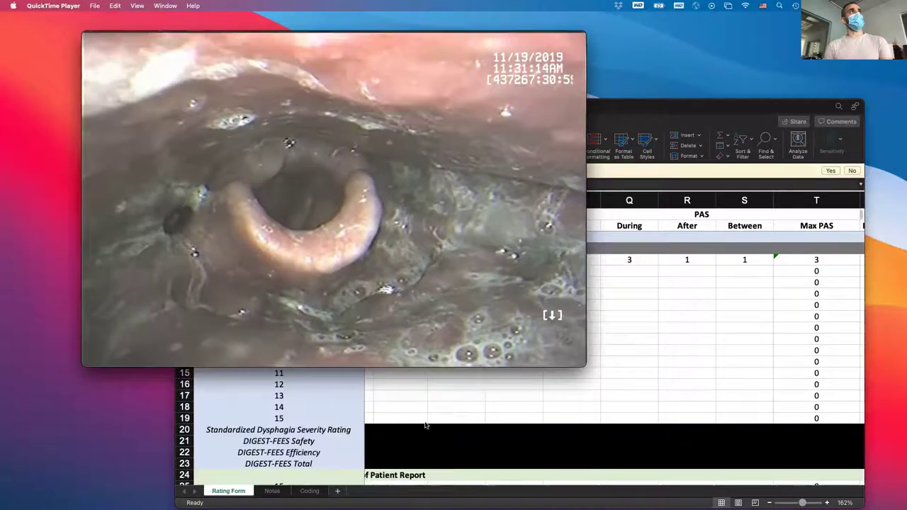
mouse_move(449, 345)
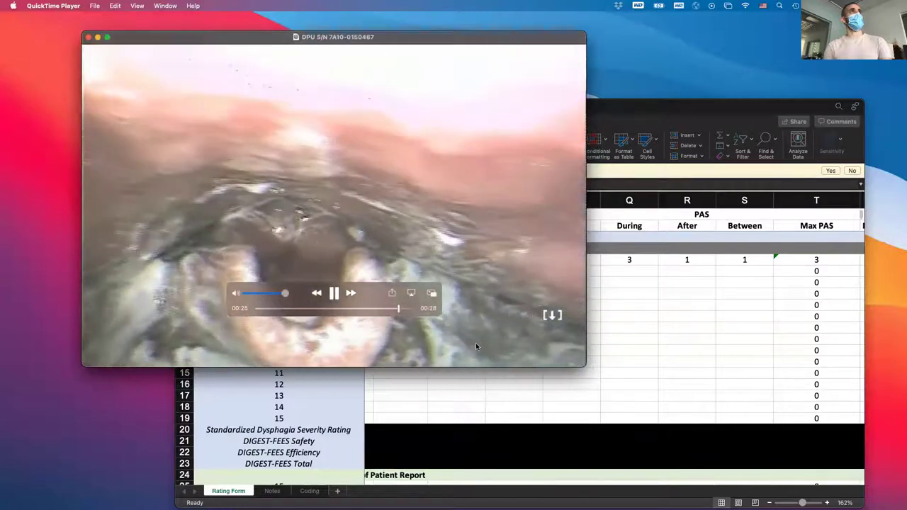
key(space)
click(348, 309)
mouse_move(347, 309)
mouse_down()
mouse_move(330, 309)
mouse_move(338, 310)
mouse_up()
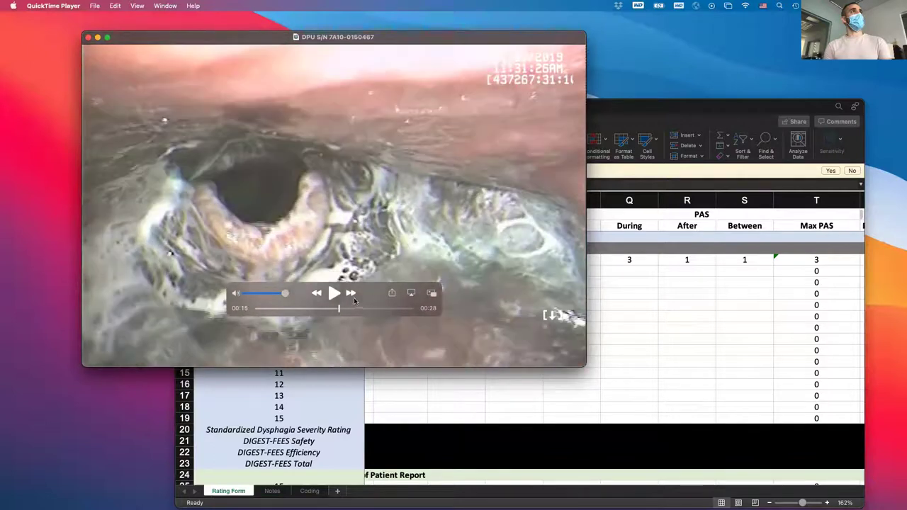
- Switch to the scoring sheet in Excel and enter an Oropharynx rating of 3 for trial 2
click(700, 340)
scroll(499, 281, left, 3)
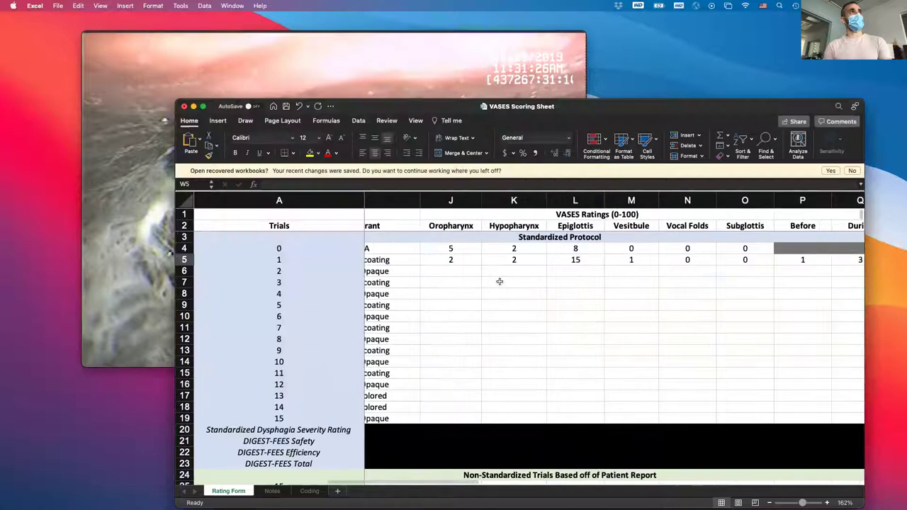
scroll(499, 281, left, 5)
scroll(603, 283, right, 2)
click(623, 273)
text(3)
key(Tab)
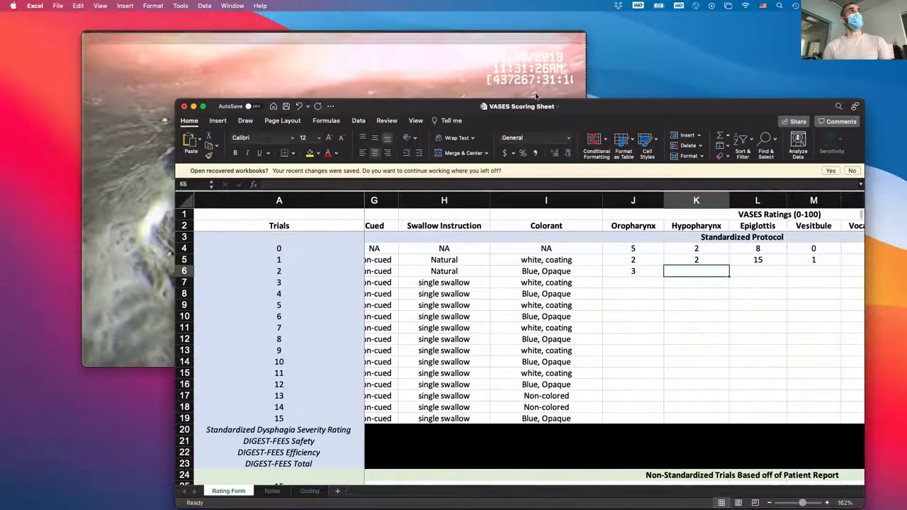
- Review the trial 2 video at 00:19 in QuickTime Player and enter a Hypopharynx rating of 3 in the Excel scoring sheet
click(535, 96)
drag(391, 175, 412, 178)
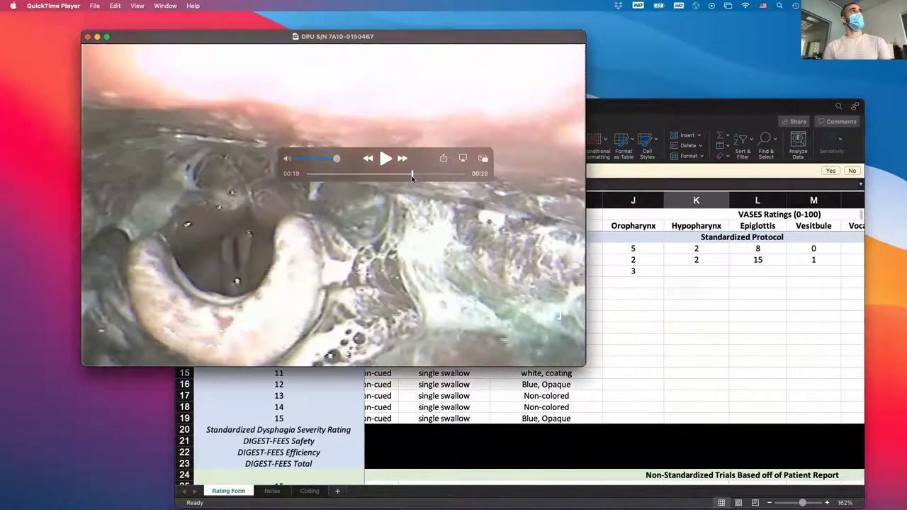
click(698, 356)
text(3)
key(Tab)
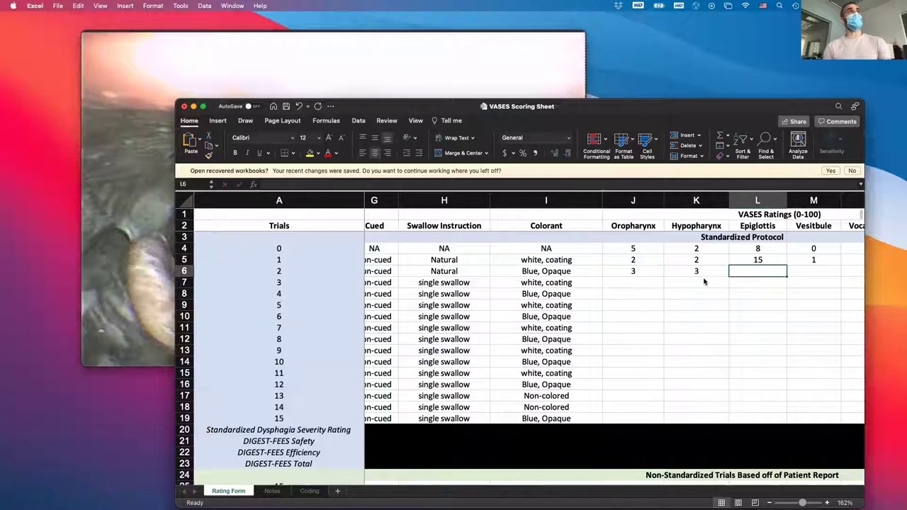
- Switch to QuickTime Player and examine the epiglottis in the trial 2 video from 00:19 to 00:22
click(490, 63)
drag(412, 173, 415, 173)
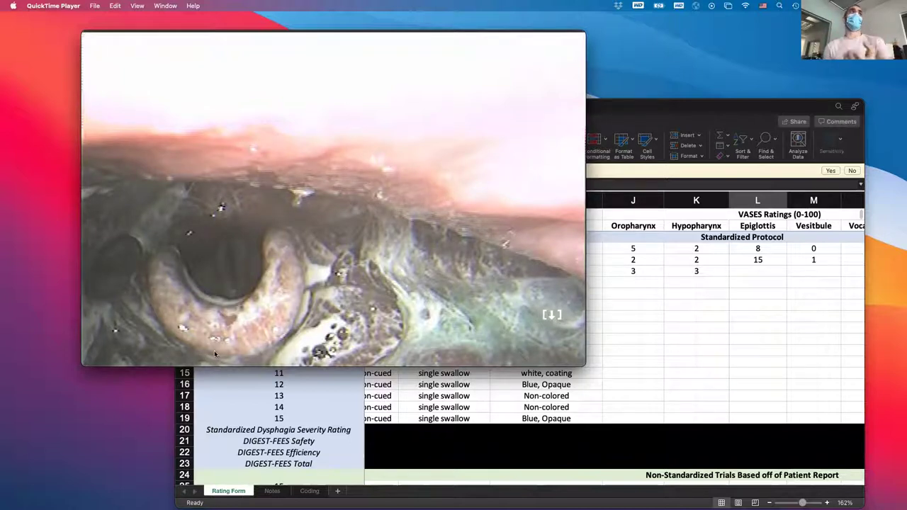
mouse_move(284, 307)
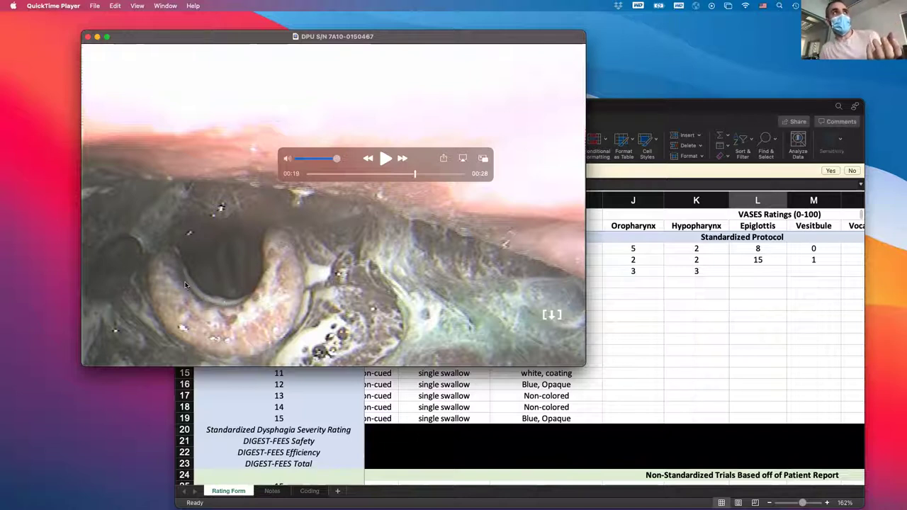
drag(414, 173, 418, 175)
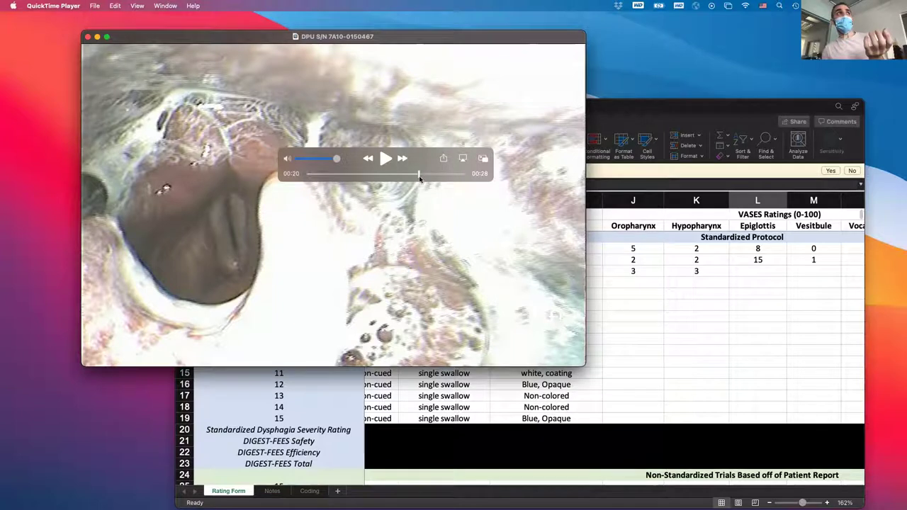
drag(421, 173, 429, 174)
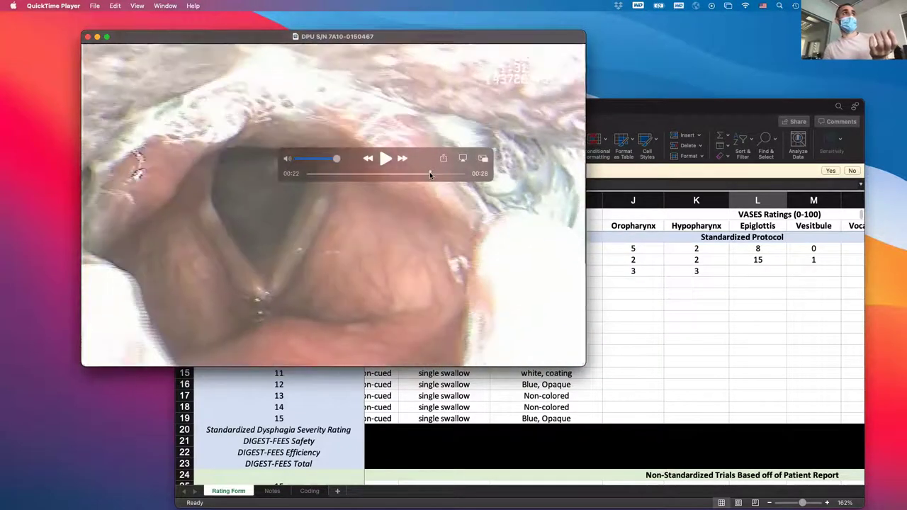
- Switch to the scoring sheet in Excel and enter an Epiglottis rating of 80 for trial 2
click(754, 338)
text(80)
key(Tab)
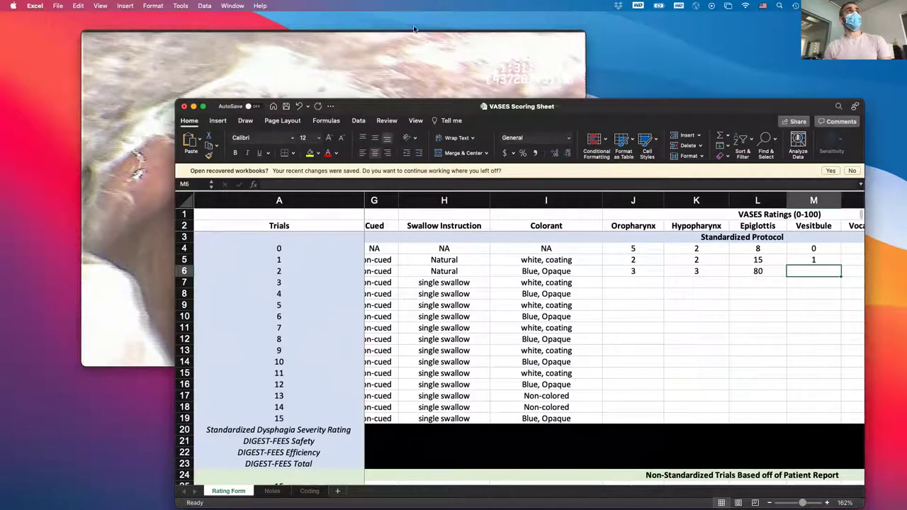
- Switch to QuickTime Player and examine the laryngeal vestibule in the trial 2 video between 00:21 and 00:23
click(414, 32)
drag(429, 172, 430, 175)
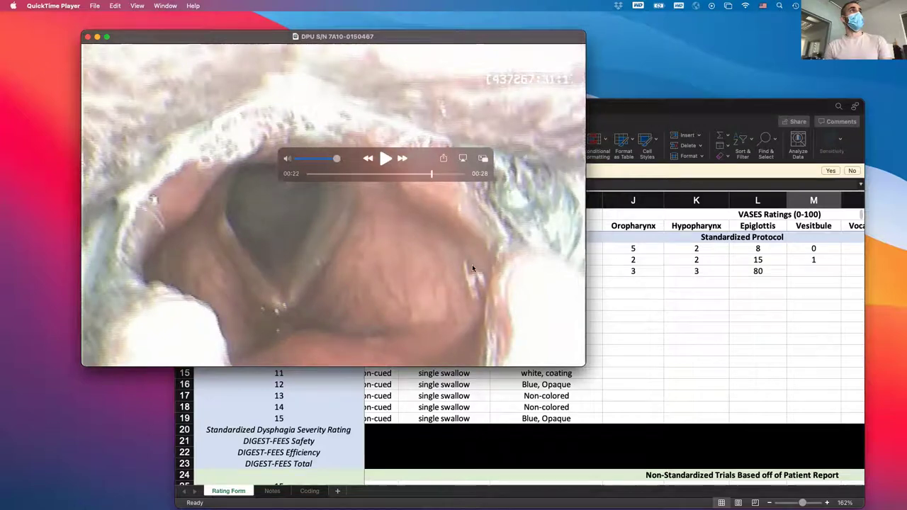
drag(435, 174, 433, 89)
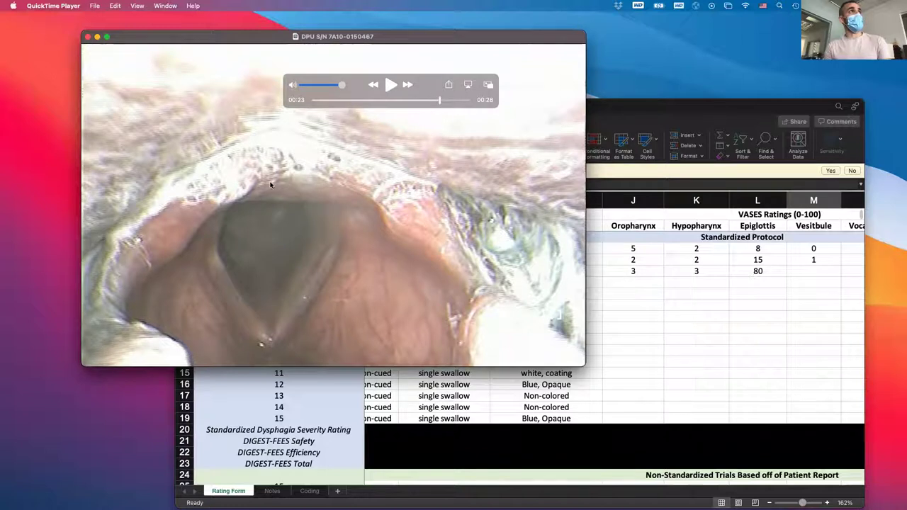
drag(437, 101, 433, 104)
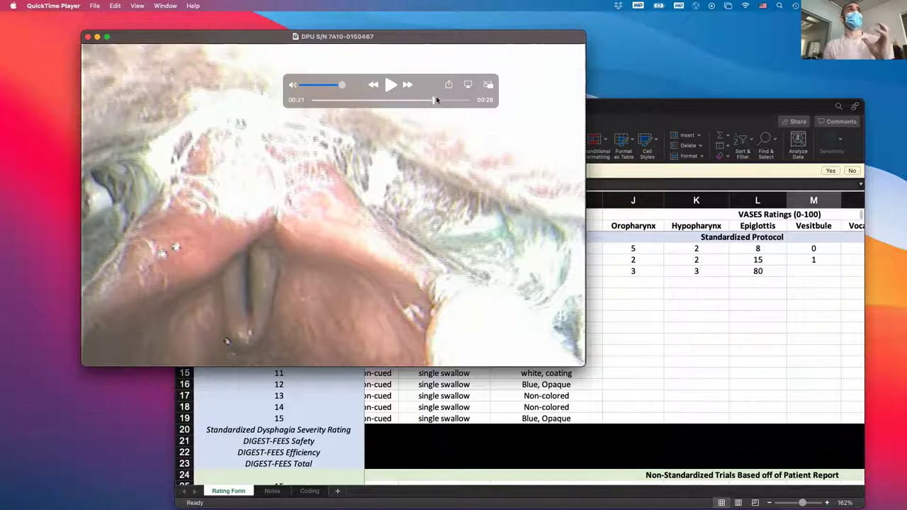
drag(437, 100, 438, 102)
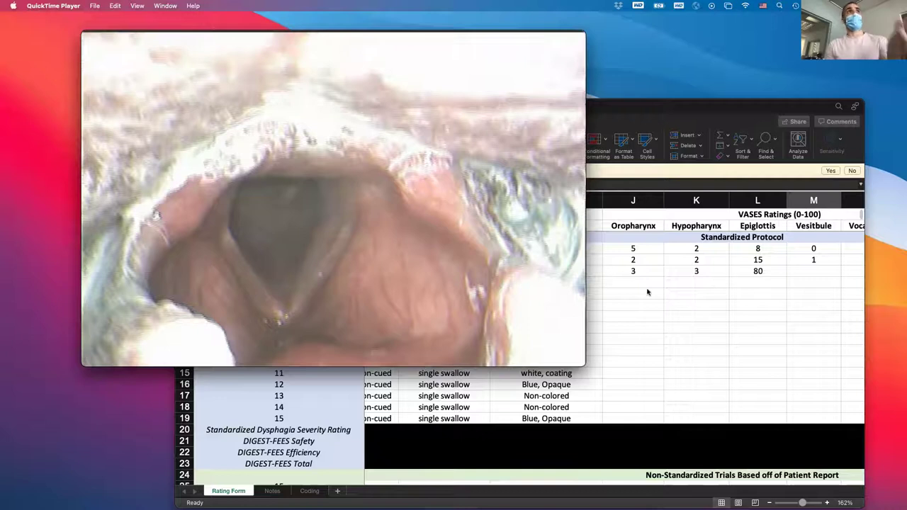
- Switch to the scoring sheet in Excel and enter a Vestibule rating of 2 for trial 2
click(684, 301)
text(2)
key(Tab)
scroll(771, 300, right, 2)
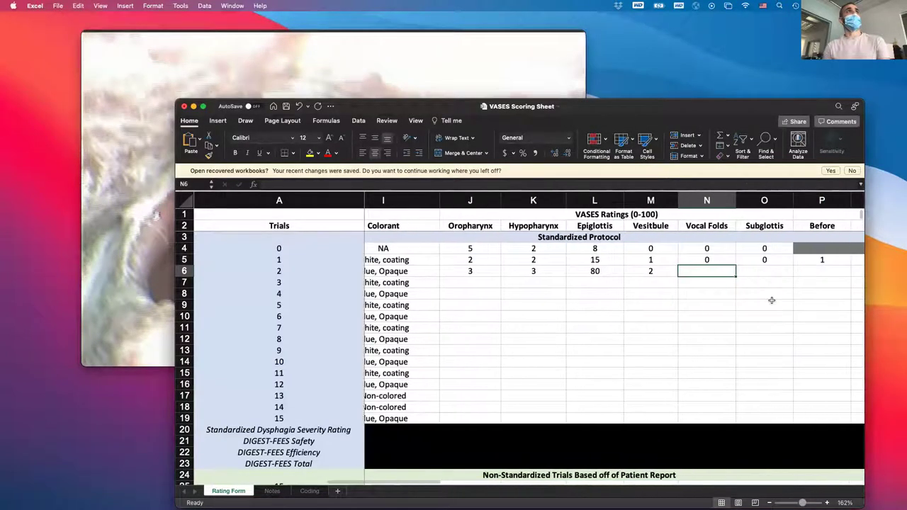
- Switch to QuickTime Player and examine the vocal folds and subglottis in the trial 2 video from 00:23 to its end
click(437, 94)
drag(437, 102, 441, 103)
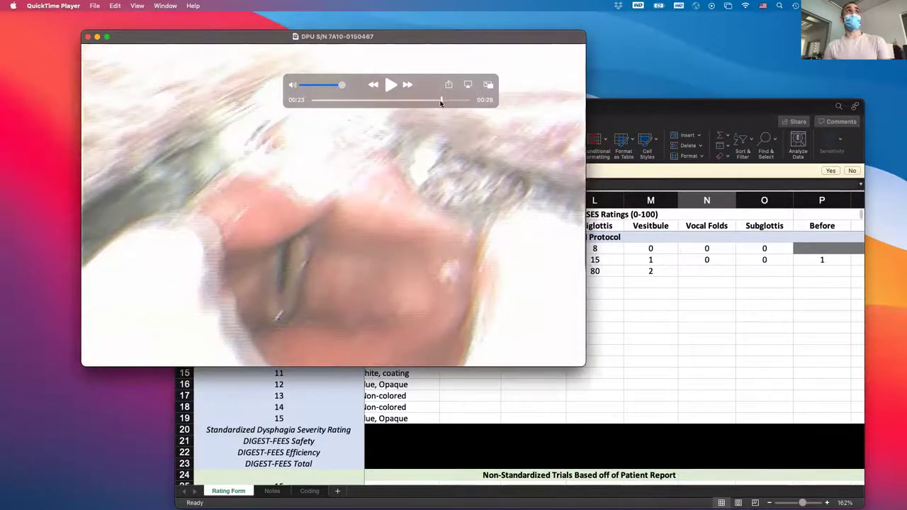
drag(442, 101, 467, 100)
- Switch to the scoring sheet in Excel and enter Vocal Folds and Subglottis ratings of 0 for trial 2
click(732, 269)
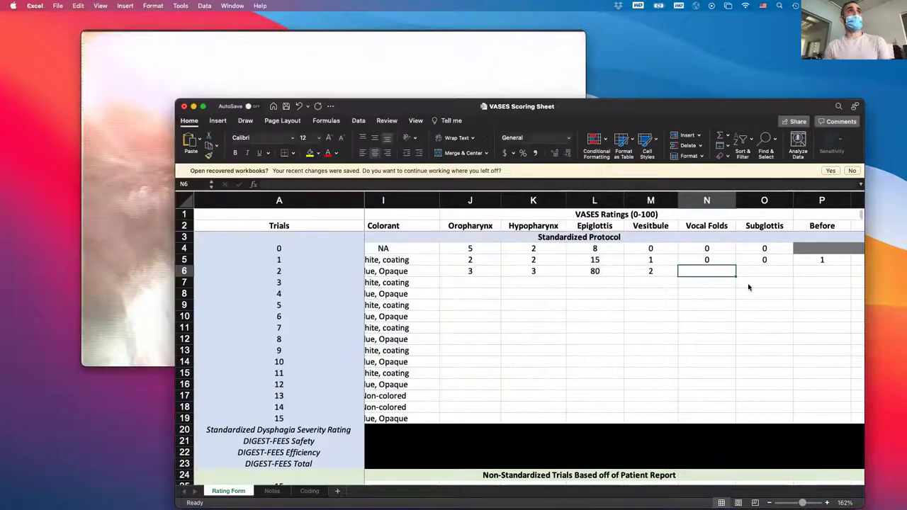
text(0)
key(Tab)
text(0)
key(Tab)
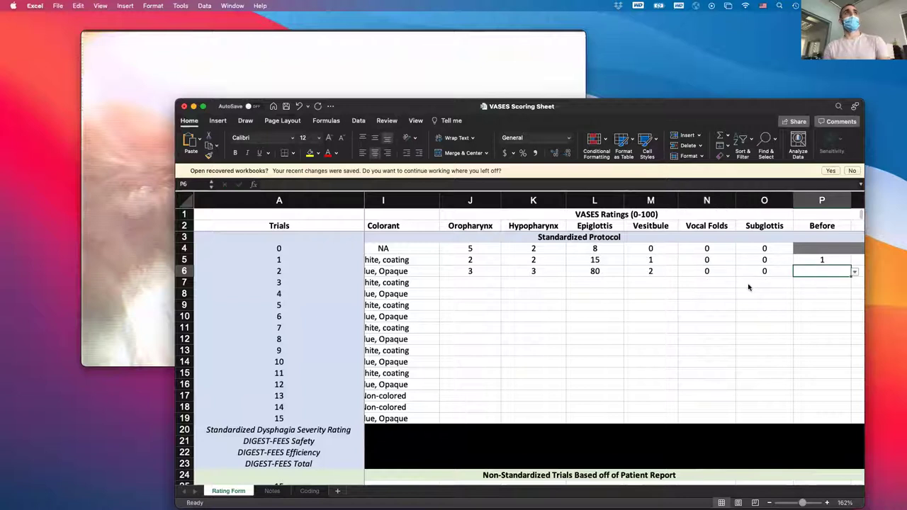
- Switch to QuickTime Player and review the trial 2 video between 00:13 and 00:20 for penetration or aspiration
scroll(748, 287, right, 5)
click(438, 75)
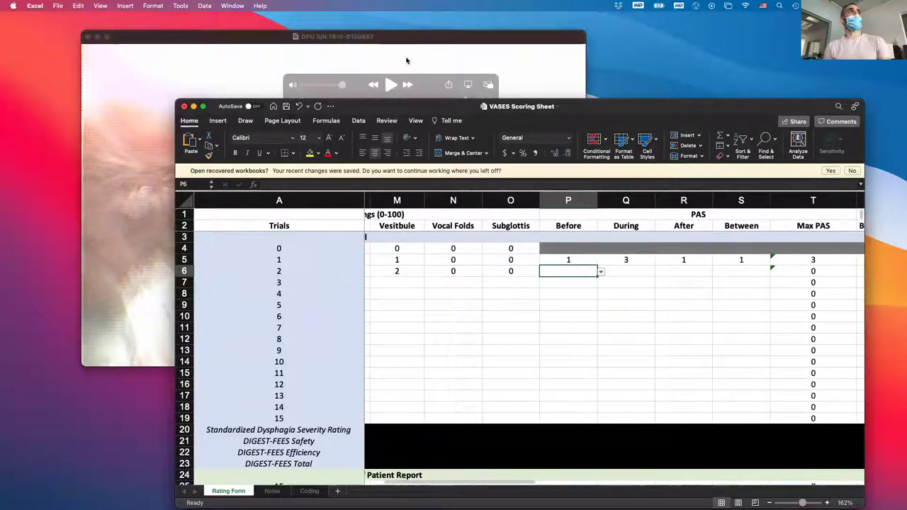
drag(432, 102, 385, 115)
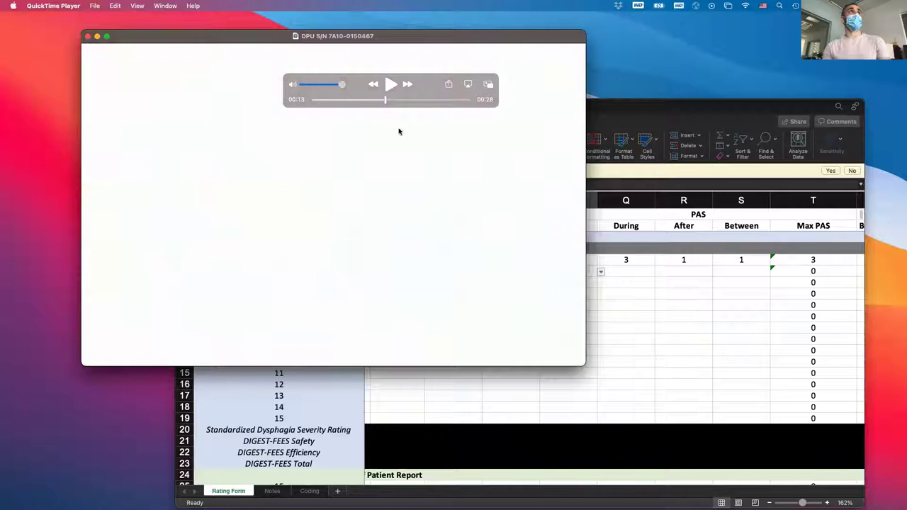
drag(388, 100, 427, 101)
- Switch to the scoring sheet in Excel and enter a Before PAS score of 1 for trial 2
click(717, 319)
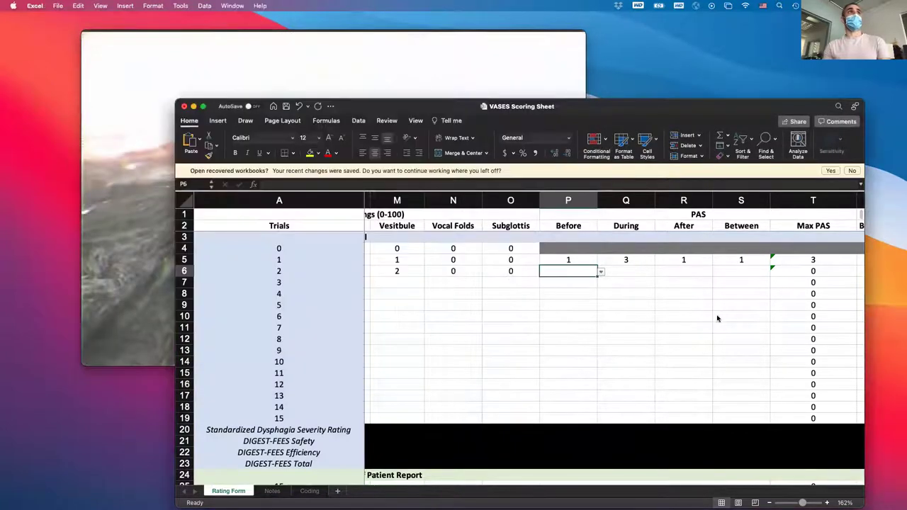
text(1)
key(Tab)
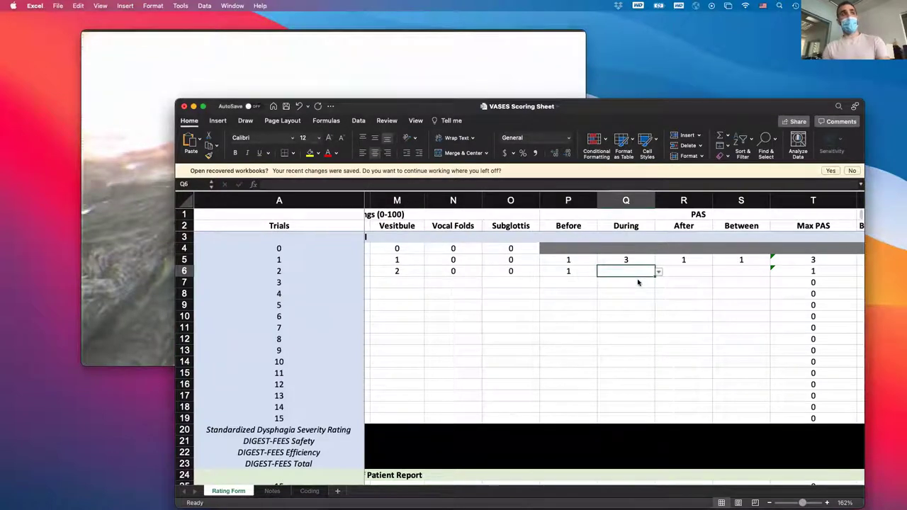
text(31)
key(Return)
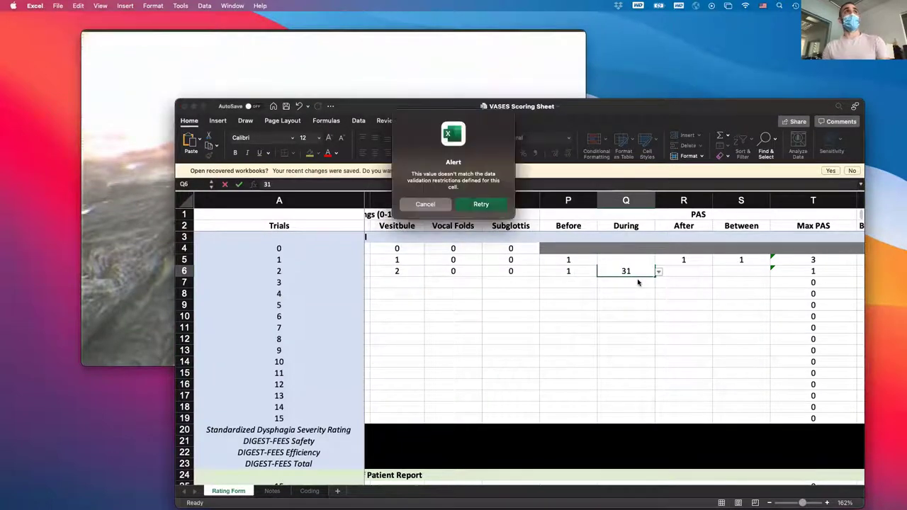
click(432, 205)
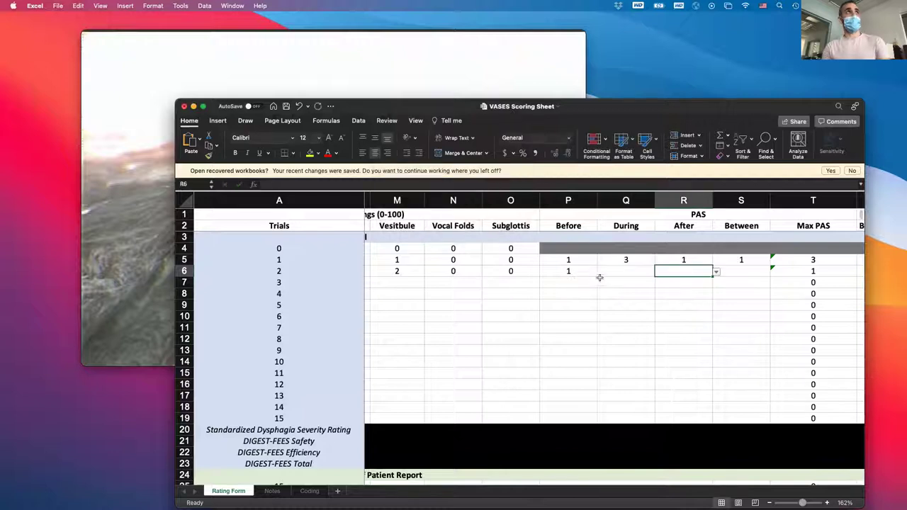
- Enter PAS scores of 1 for During, After and Between in the trial 2 row
key(Left)
text(1)
key(Tab)
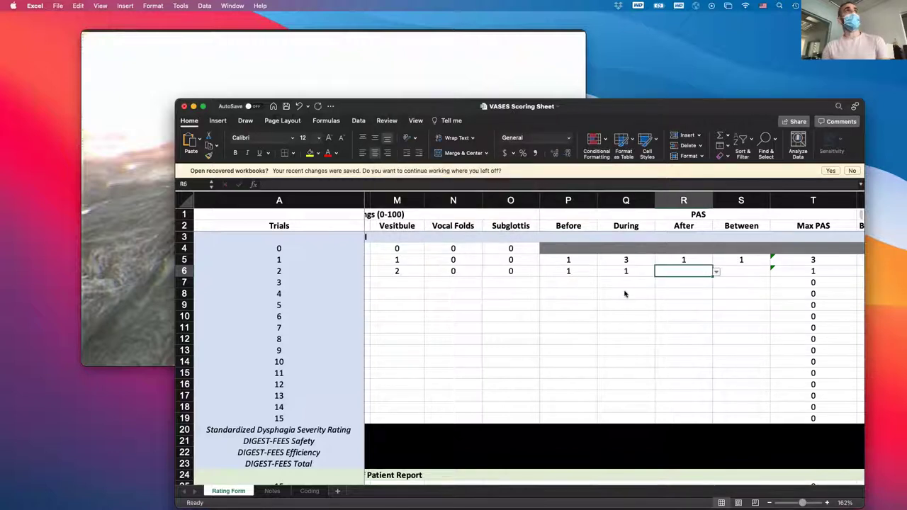
text(1)
key(Tab)
text(1)
- Change the Before PAS score for trial 2 to 3
key(Left)
key(Left)
key(Left)
key(Right)
key(Left)
text(3)
key(Tab)
- Set trial 2's bolus location at swallow onset to Oral Cavity (not yet visible)
key(Right)
key(Right)
scroll(625, 293, right, 1)
scroll(624, 293, right, 5)
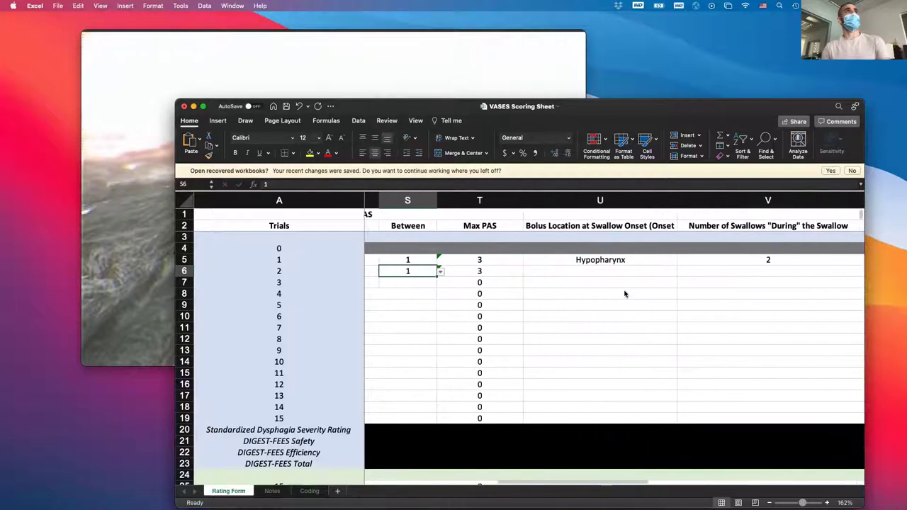
scroll(625, 293, left, 3)
key(Right)
key(Right)
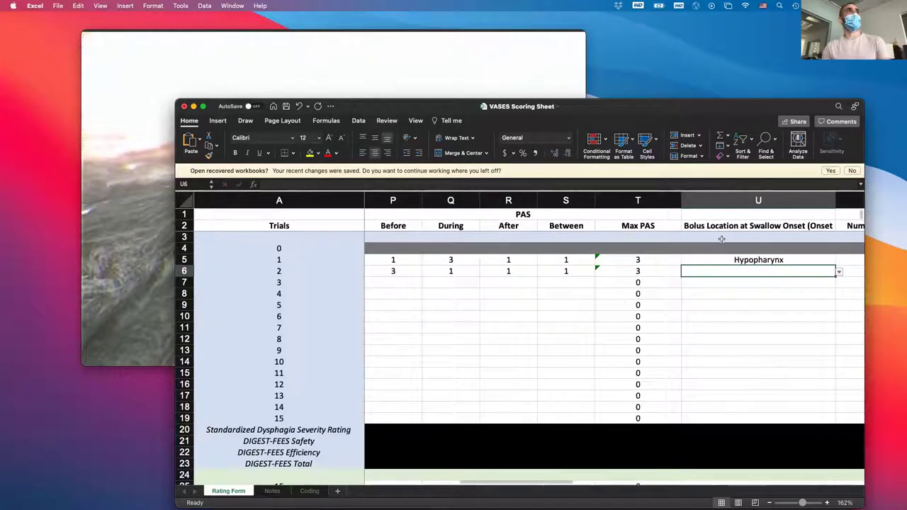
click(839, 272)
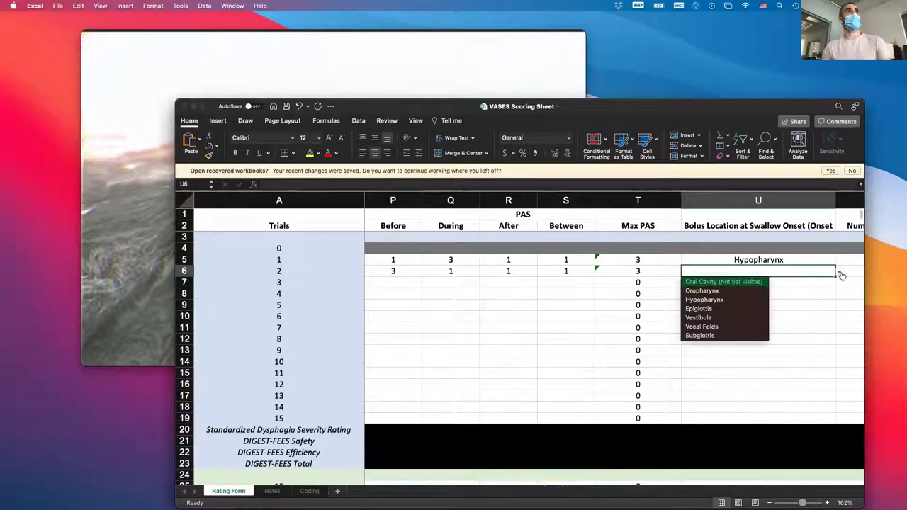
click(751, 281)
- Enter 1 as the number of swallows "During" the swallow for trial 2
scroll(745, 284, right, 5)
click(669, 269)
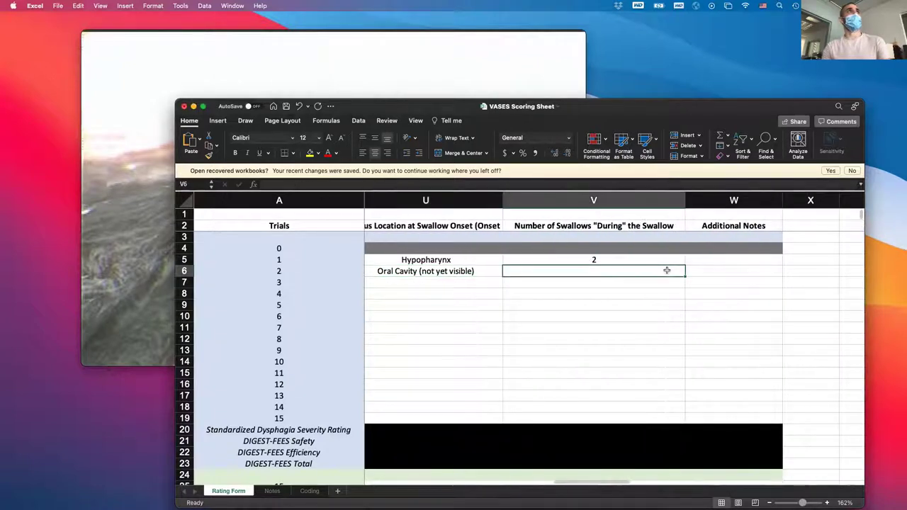
text(1)
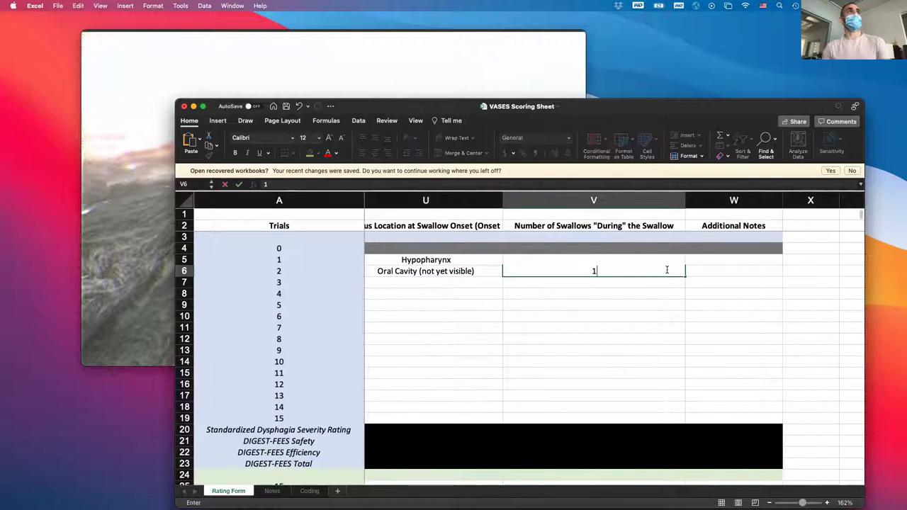
- Switch to QuickTime Player and step back through the trial 2 video frames around 00:13 to examine the swallow onset
click(457, 73)
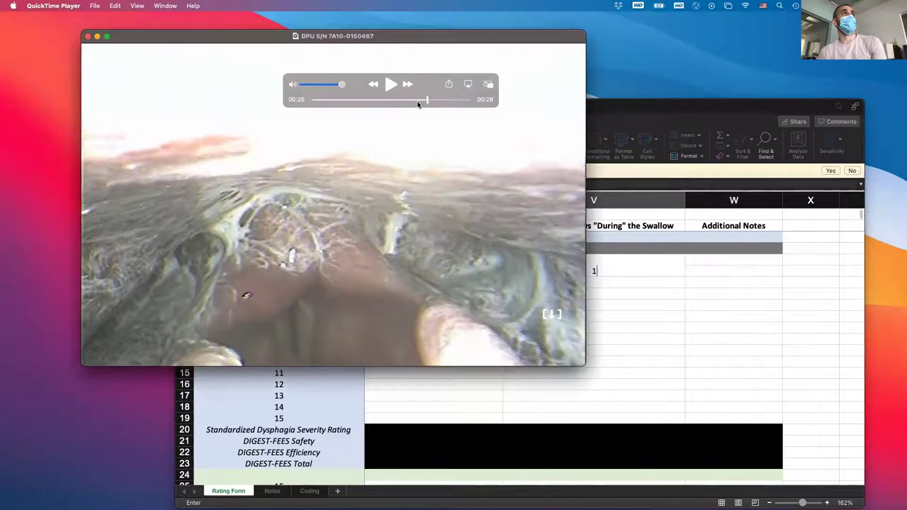
drag(426, 102, 382, 106)
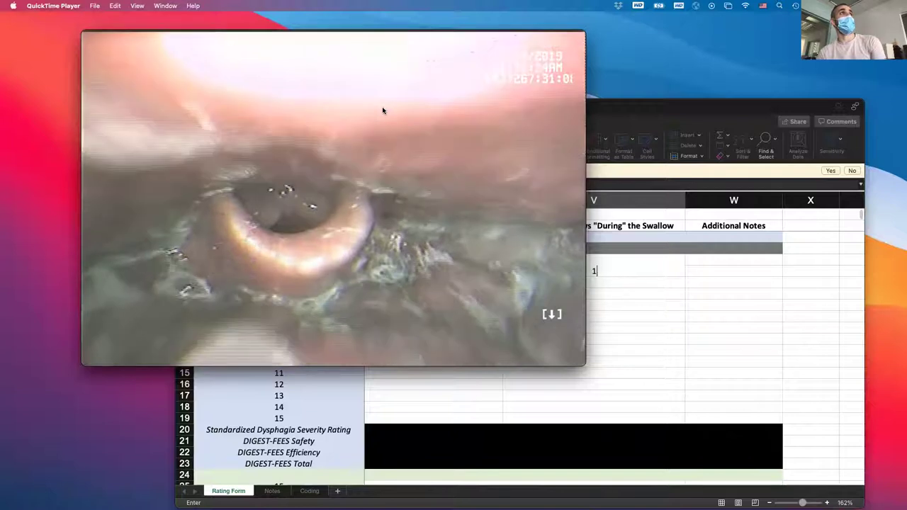
key(space)
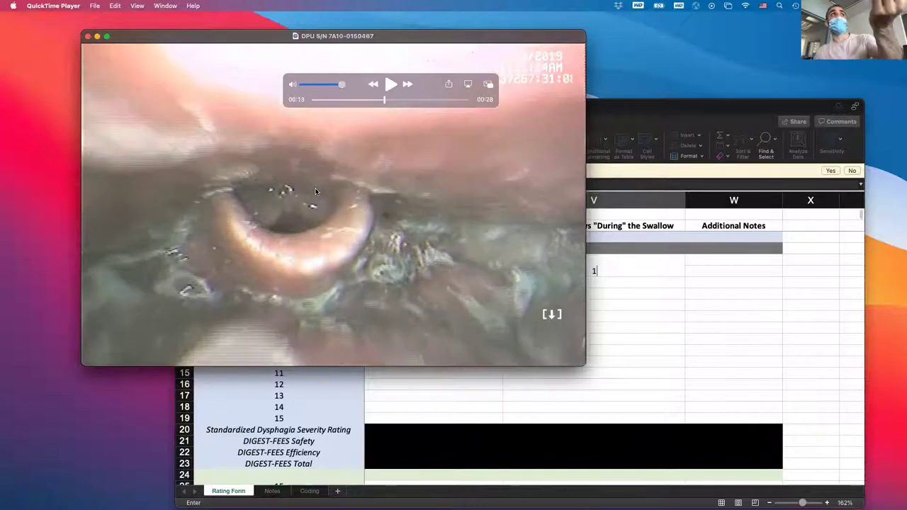
key(Right)
key(Left)
key(Left)
key(Left)
key(Left)
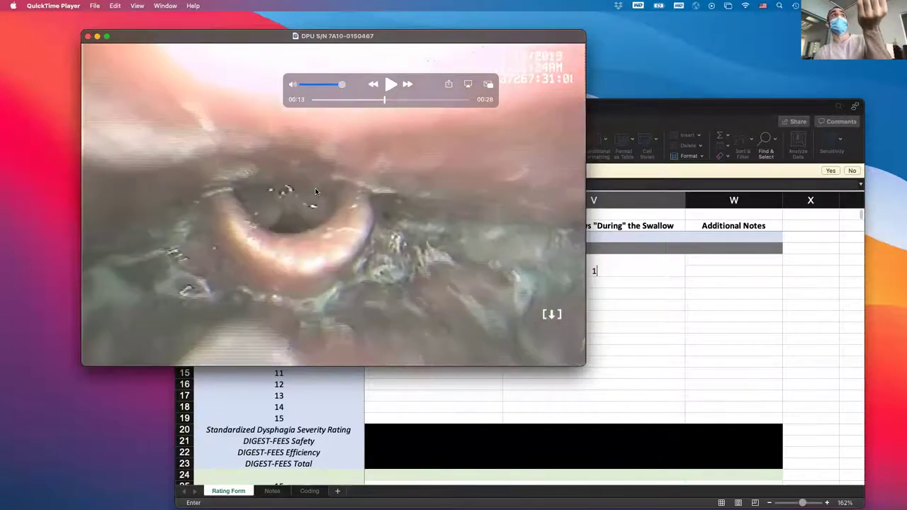
key(Left)
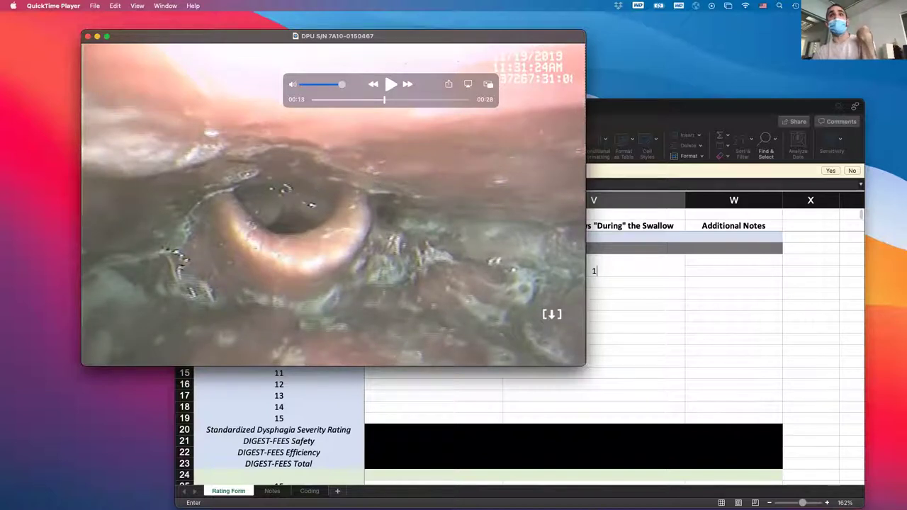
key(Left)
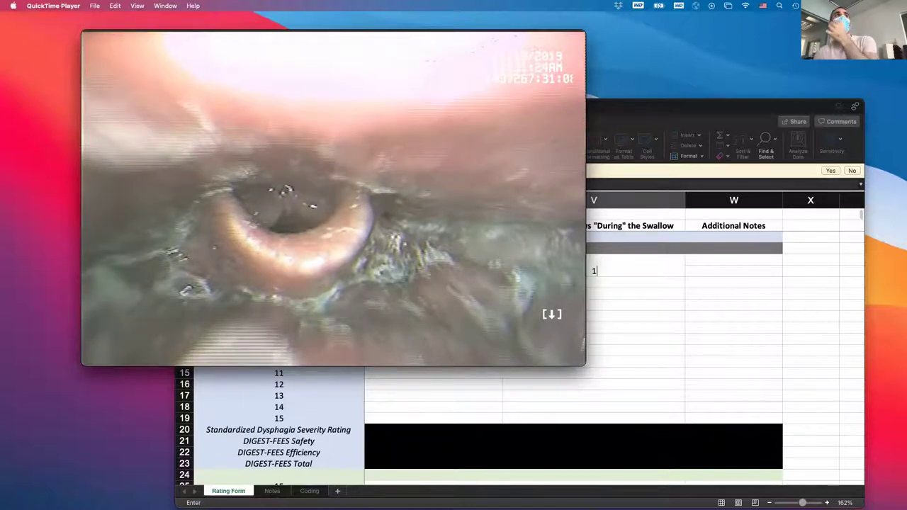
key(Left)
key(Left)
key(Left)
key(Left)
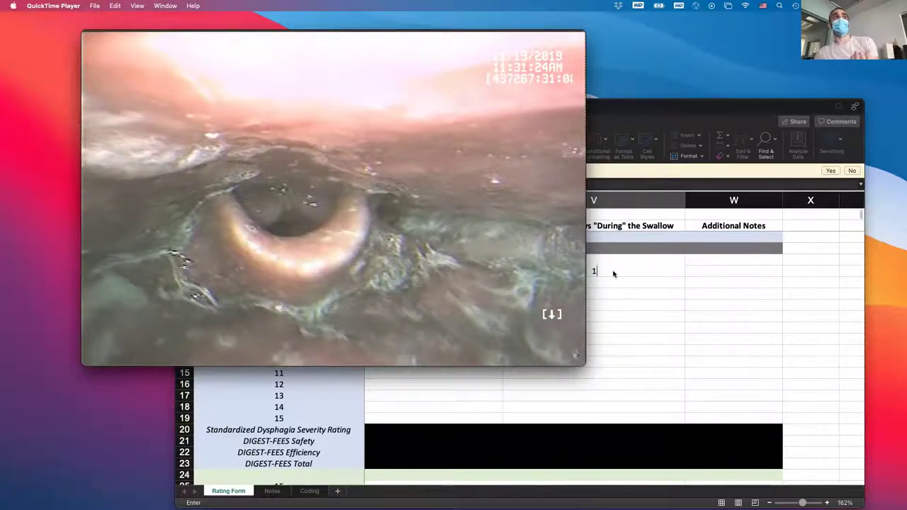
- Step forward frame by frame from the swallow onset around 00:13, and play the trial 2 video on through the swallow
mouse_move(574, 259)
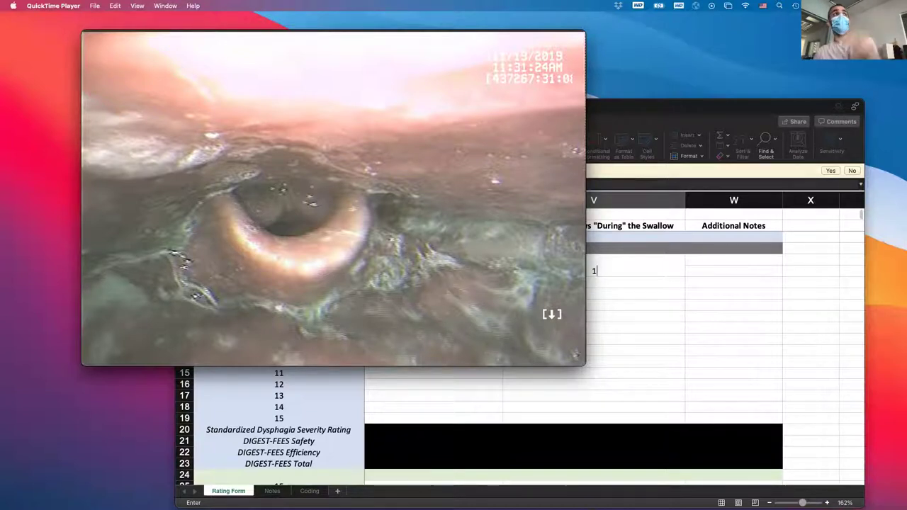
key(Right)
key(Right)
key(Right)
key(Right)
key(Right)
key(Right)
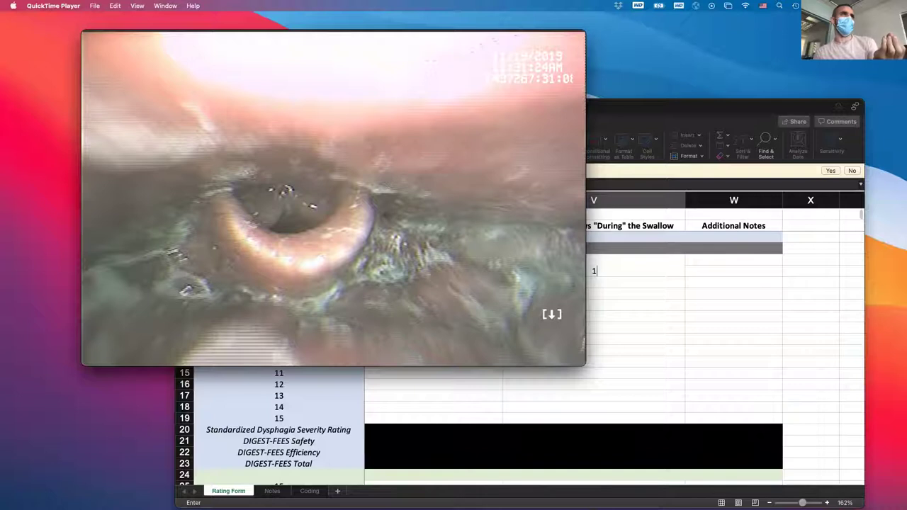
mouse_move(291, 280)
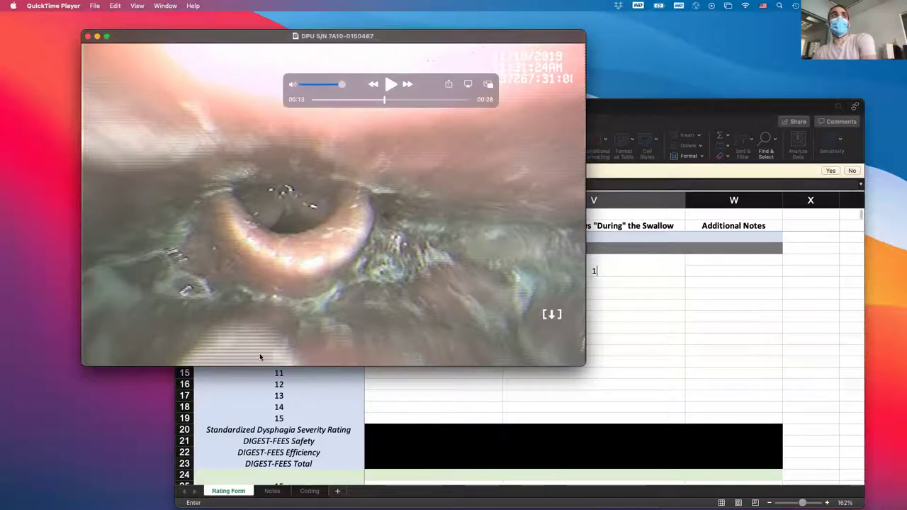
key(Right)
key(Right)
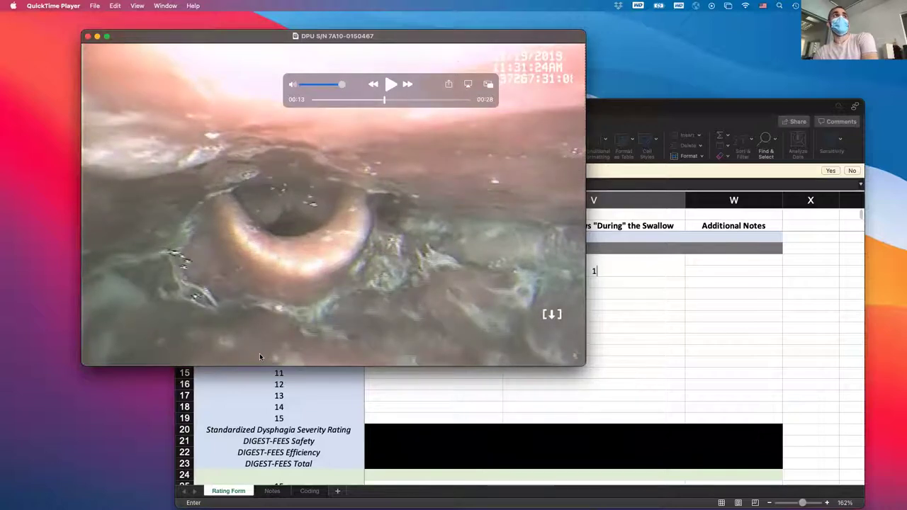
key(Right)
key(Right)
key(Right)
key(Right)
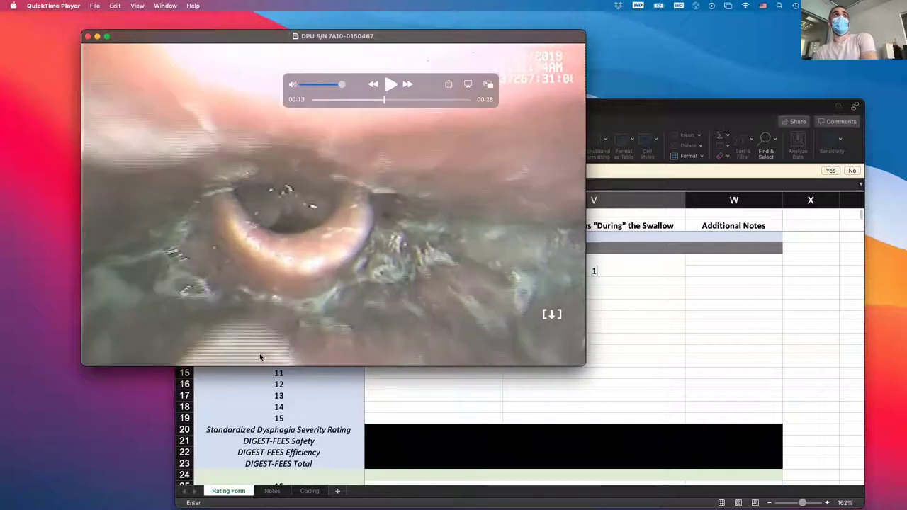
key(Right)
key(Right)
key(Right)
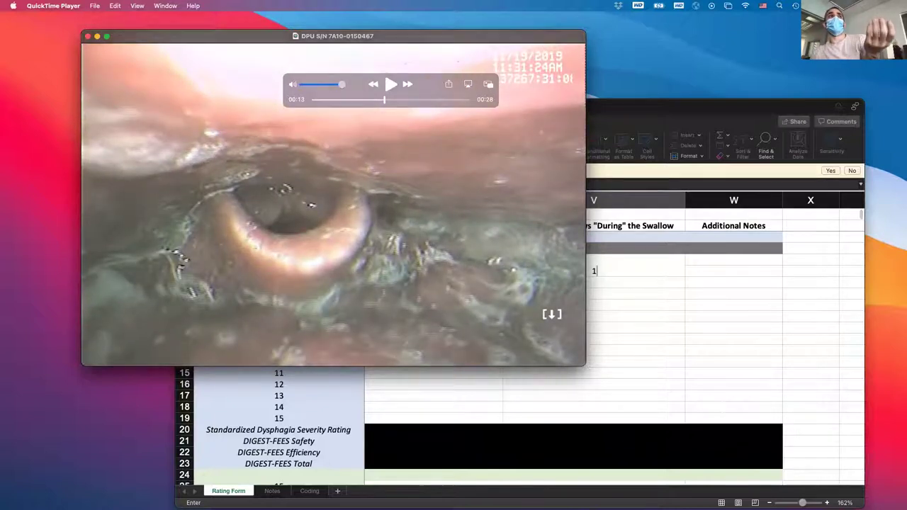
key(space)
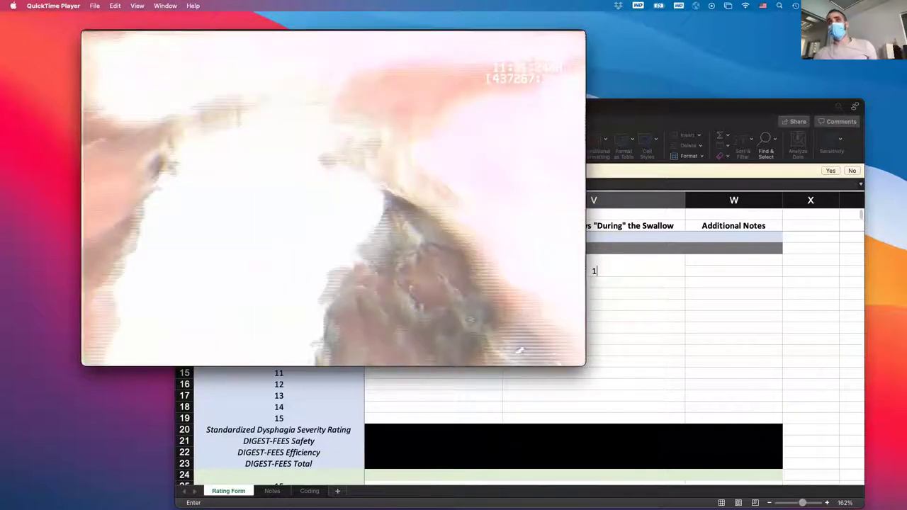
- Switch to the scoring sheet in Excel and change trial 2's PAS scores to 1 for Before and 3 for During
click(755, 284)
scroll(704, 286, left, 10)
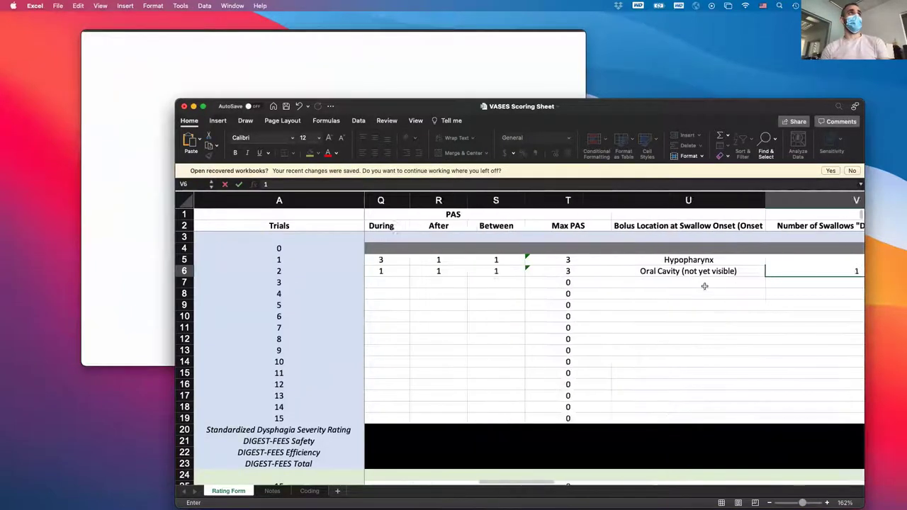
mouse_move(182, 62)
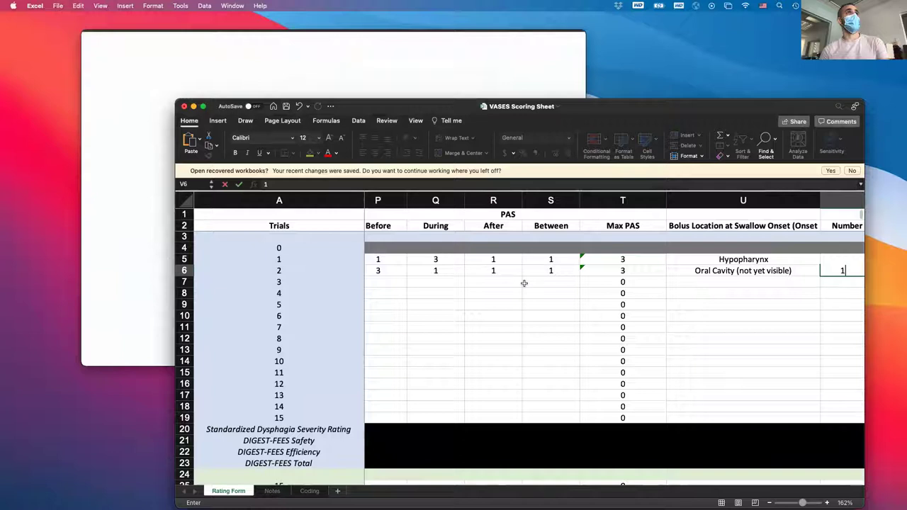
click(443, 272)
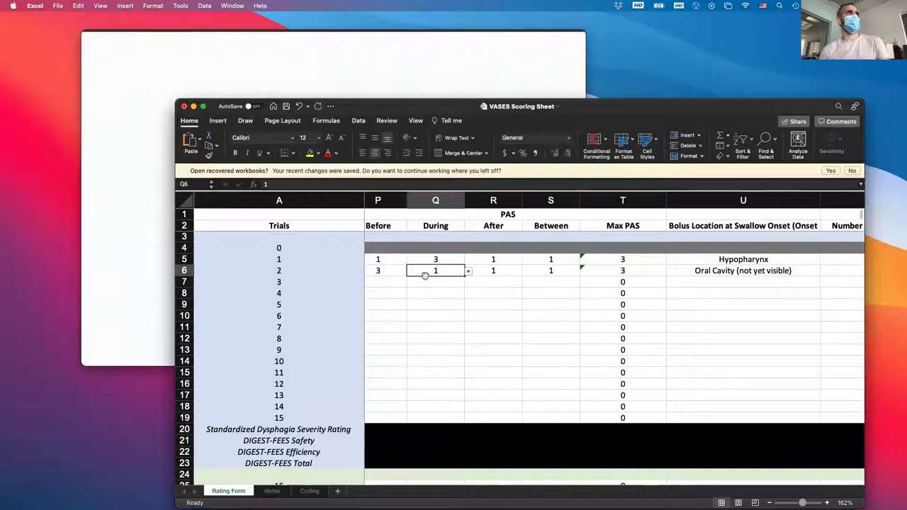
scroll(425, 275, left, 1)
shift+click(423, 272)
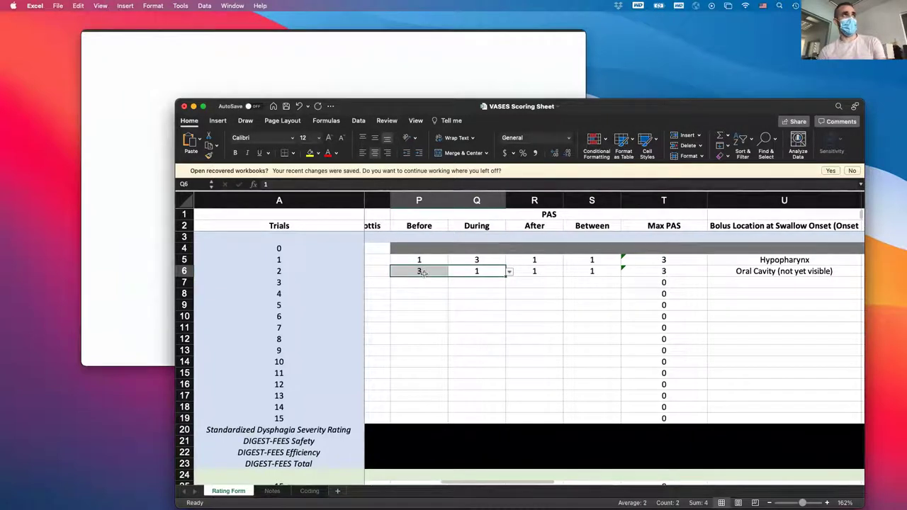
click(423, 273)
text(1)
key(Tab)
text(3)
key(Tab)
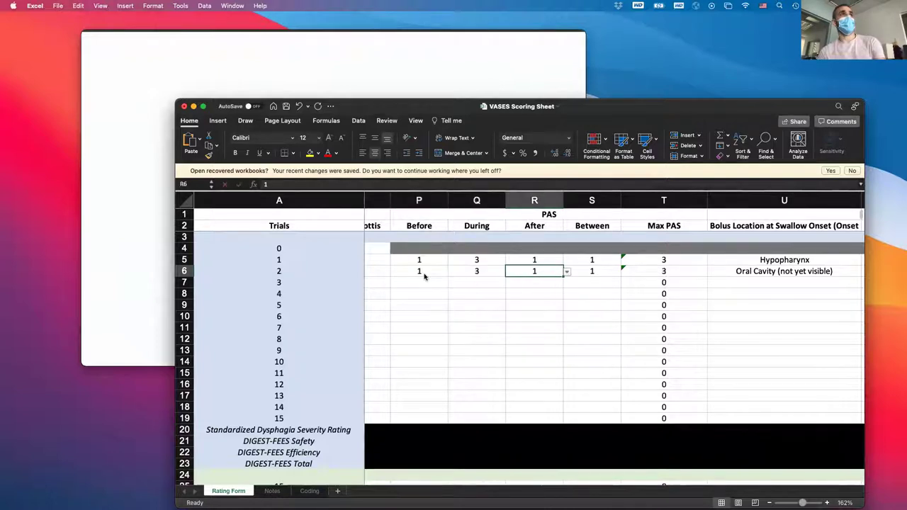
scroll(466, 306, left, 1)
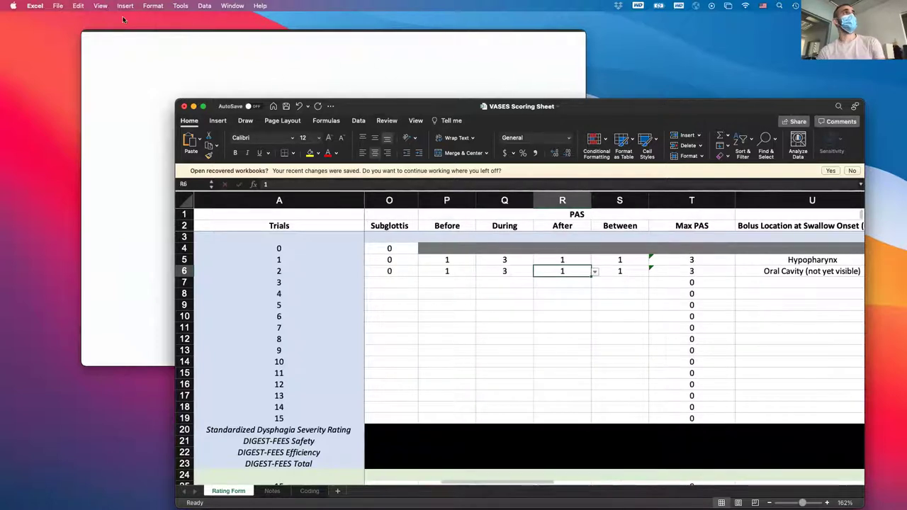
- Switch to QuickTime Player, play the 31-second trial 3 video from the start and enlarge its window for viewing
click(87, 36)
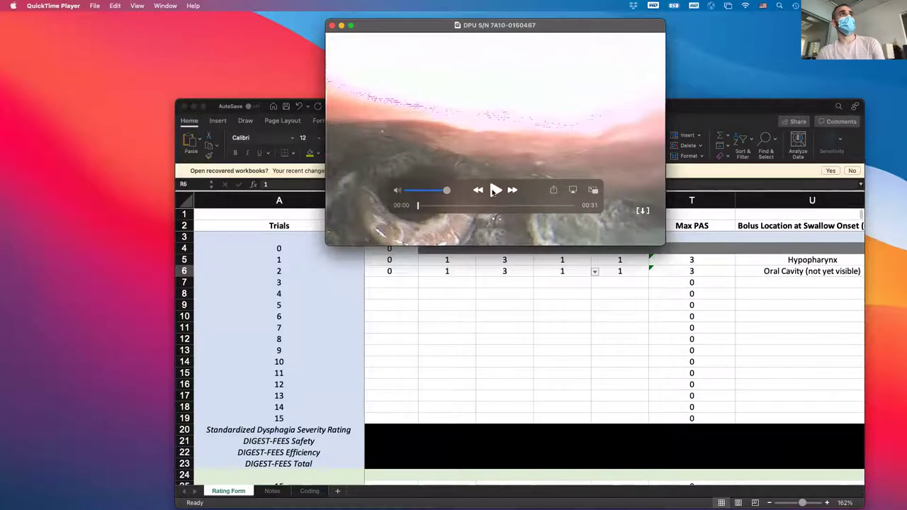
click(494, 190)
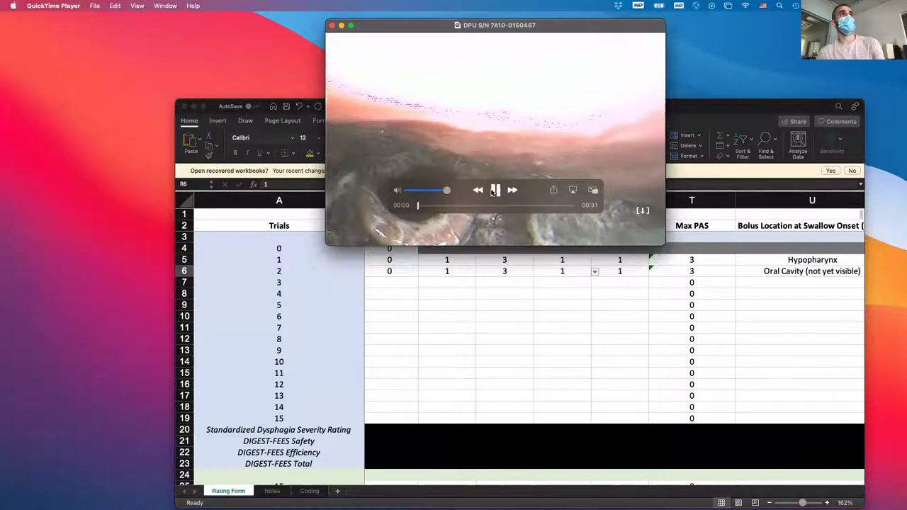
drag(325, 246, 79, 409)
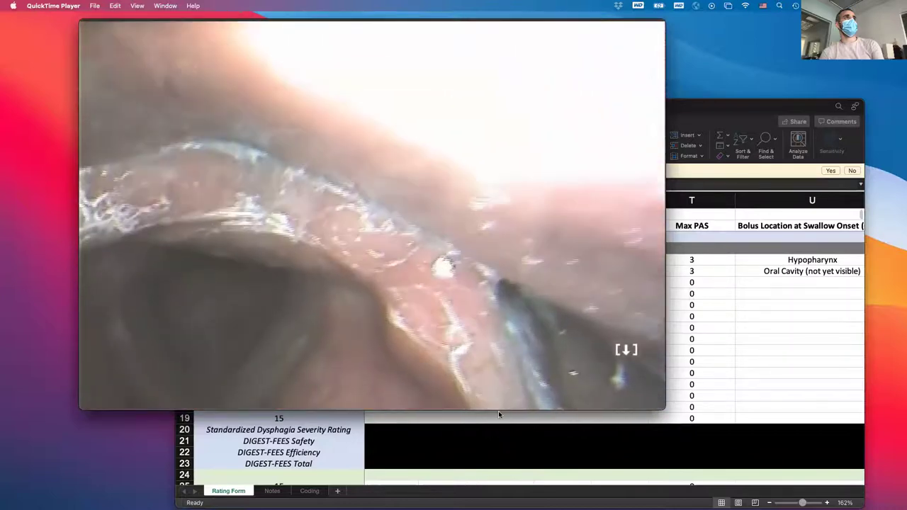
mouse_move(491, 387)
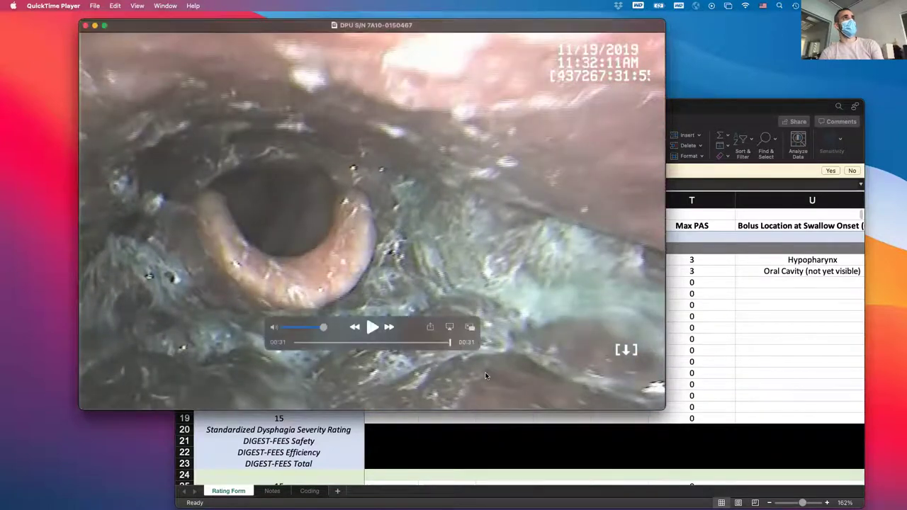
- Rewind the trial 3 video to around 00:15 and replay the swallow, pausing at 00:21
drag(358, 347, 380, 345)
mouse_move(386, 342)
mouse_down()
mouse_move(394, 342)
mouse_move(379, 340)
mouse_up()
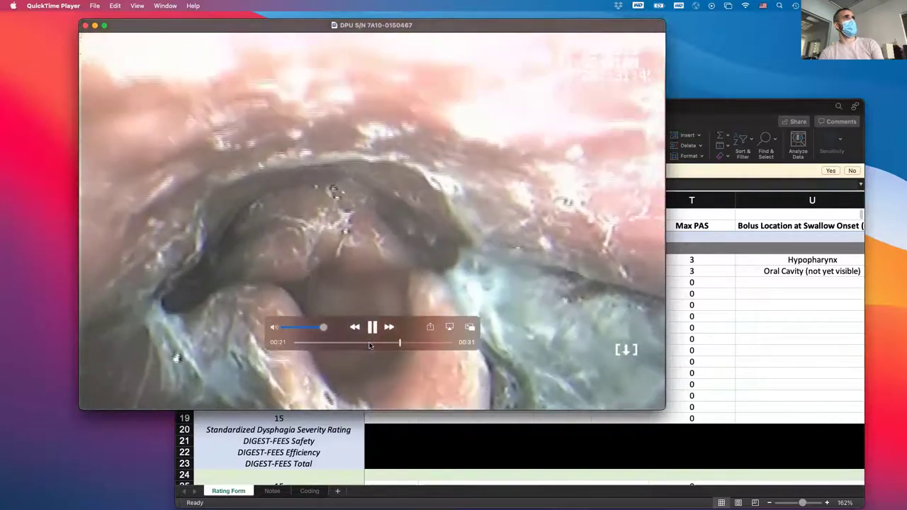
click(369, 342)
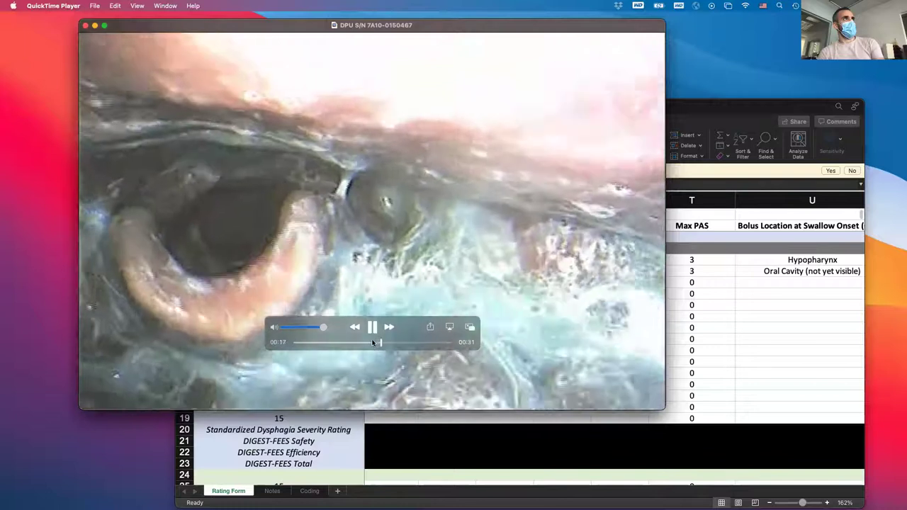
click(372, 342)
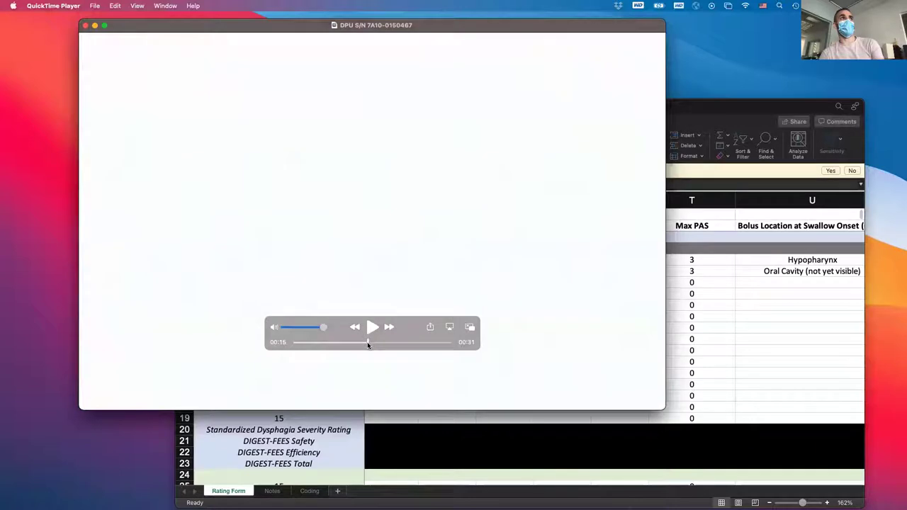
drag(368, 342, 366, 344)
key(space)
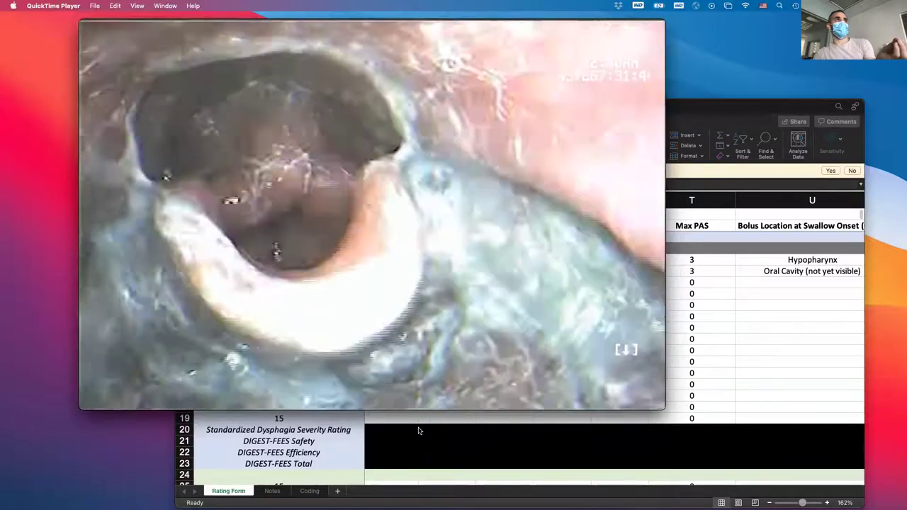
key(space)
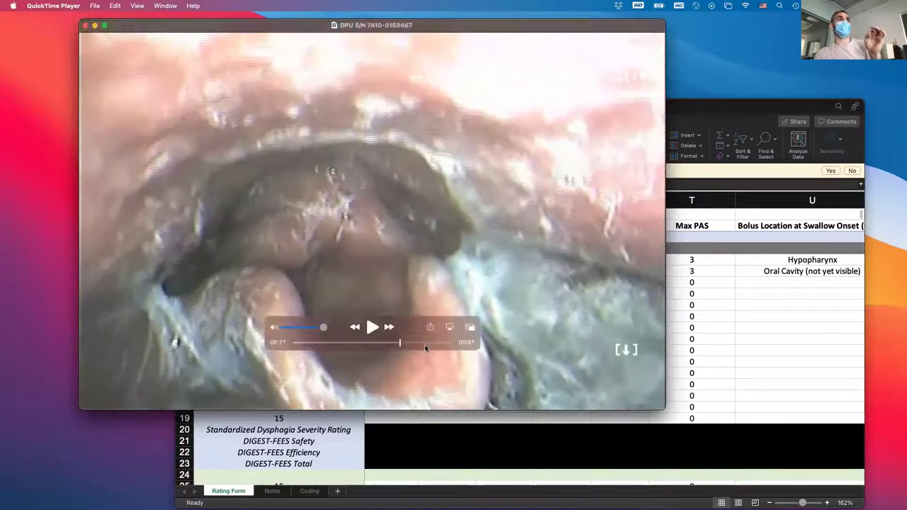
- Scrub the trial 3 video between 00:18 and 00:21, with the playback controls moved off the anatomy, to examine residue around 00:20
drag(399, 344, 380, 345)
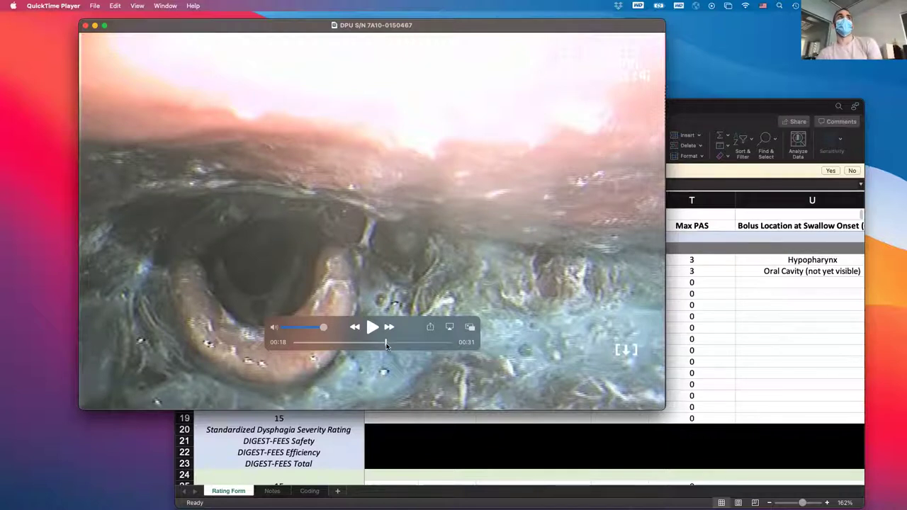
drag(386, 344, 395, 348)
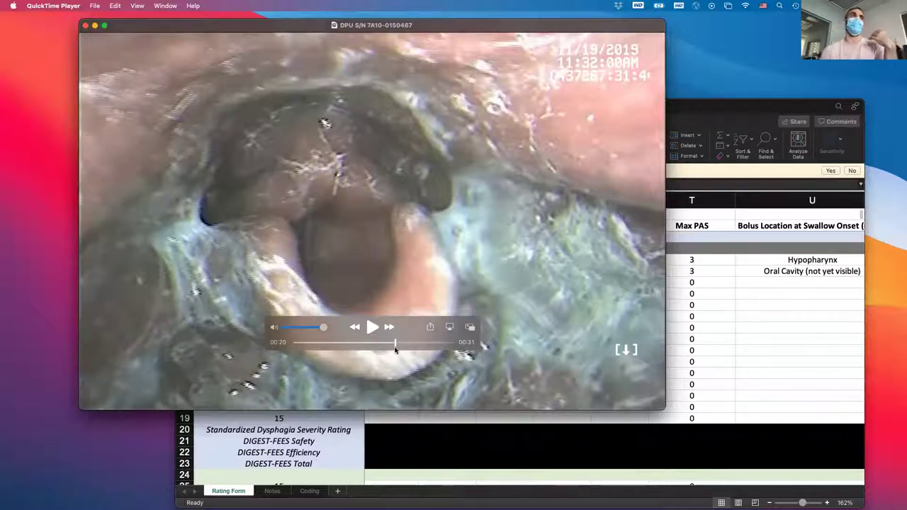
drag(395, 348, 394, 343)
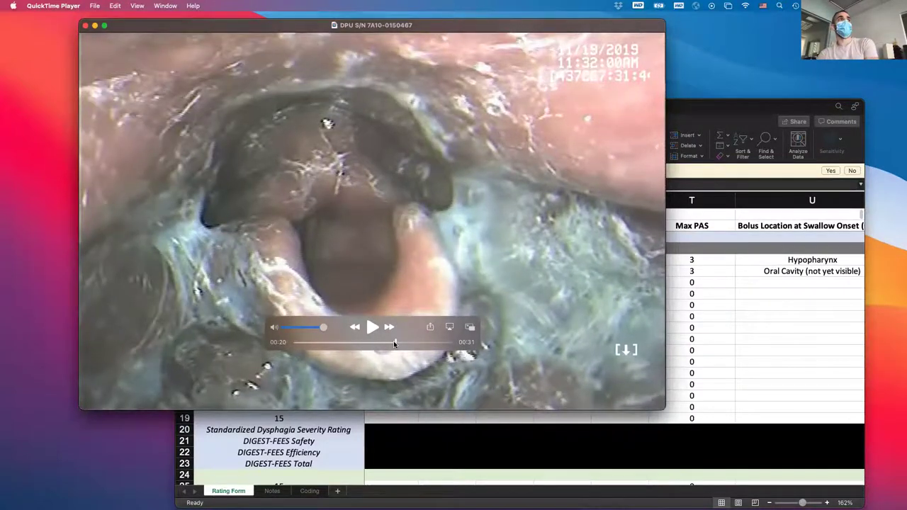
drag(393, 341, 395, 344)
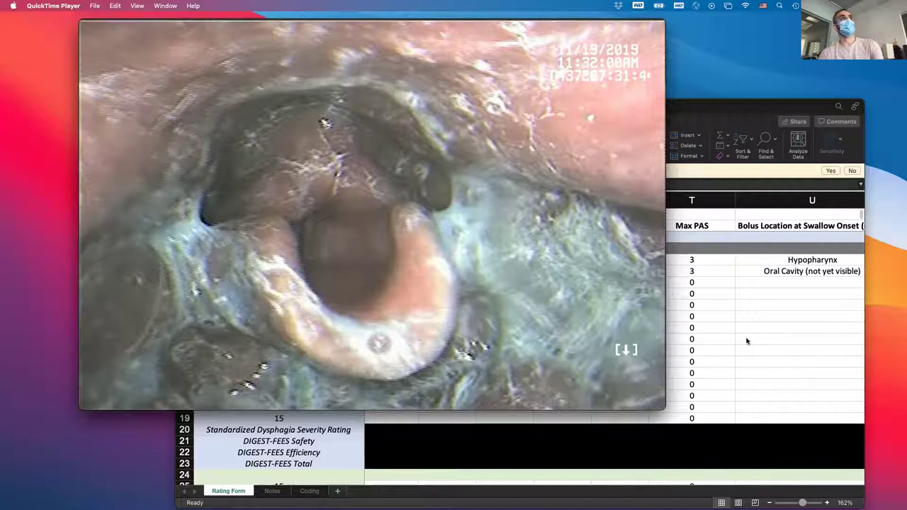
mouse_move(486, 308)
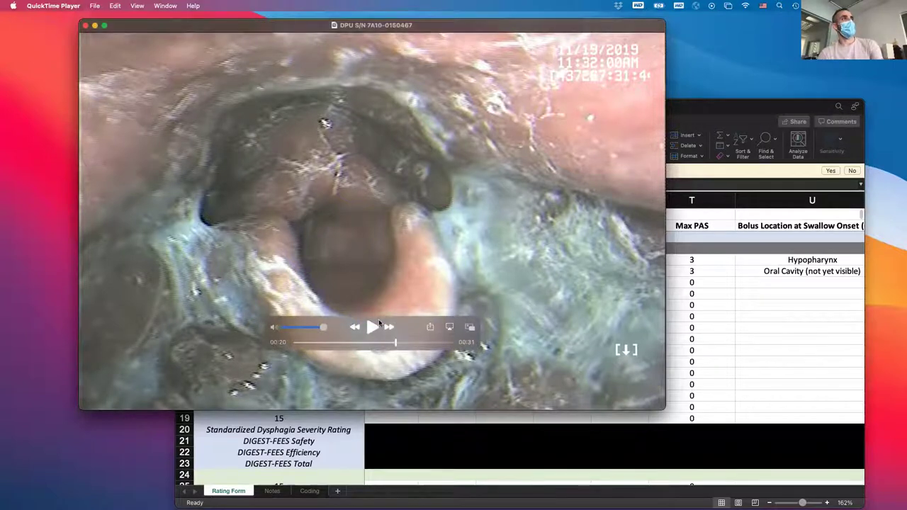
drag(402, 335, 448, 60)
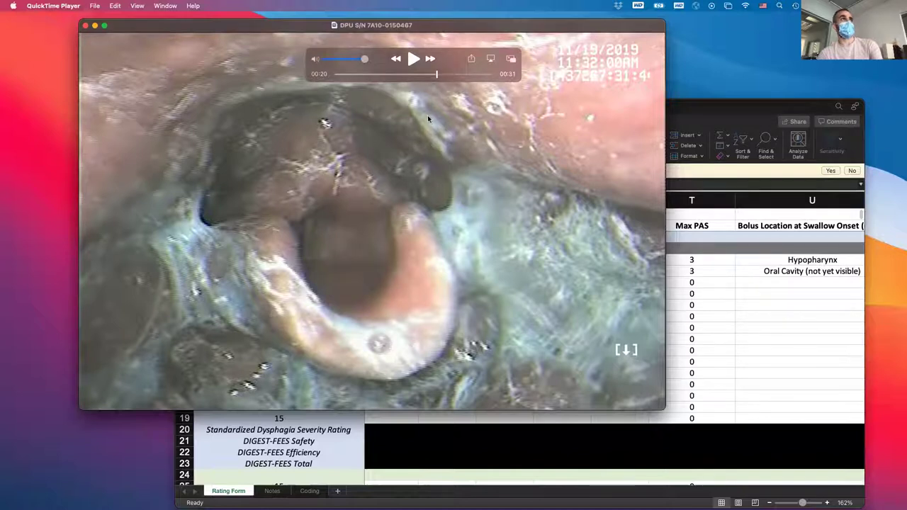
drag(436, 70, 436, 74)
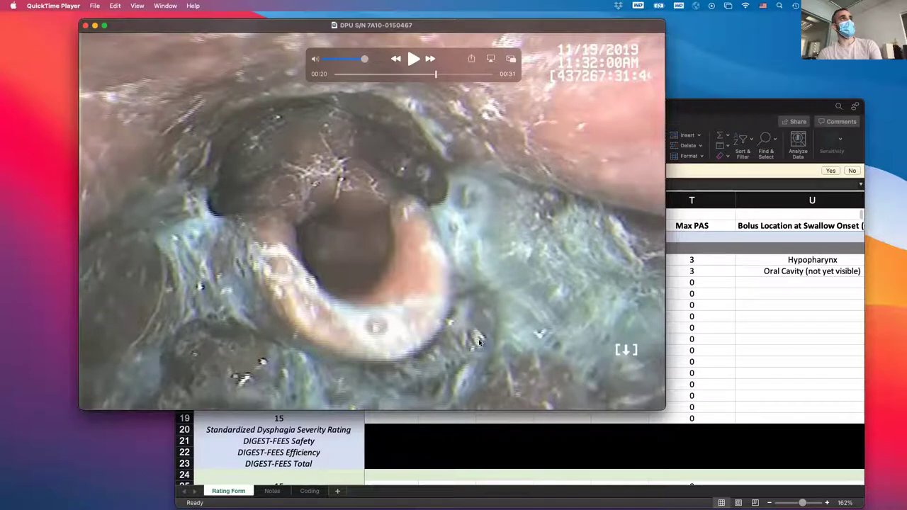
drag(435, 73, 438, 74)
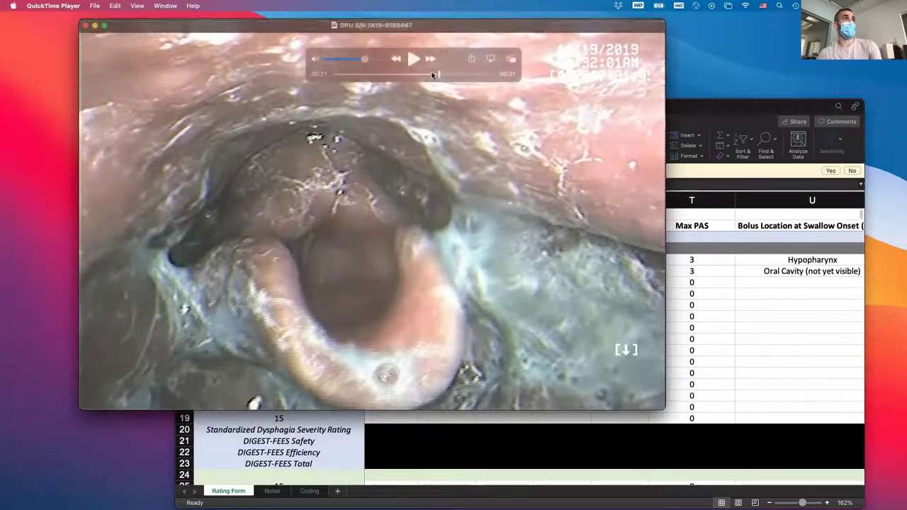
drag(436, 73, 435, 74)
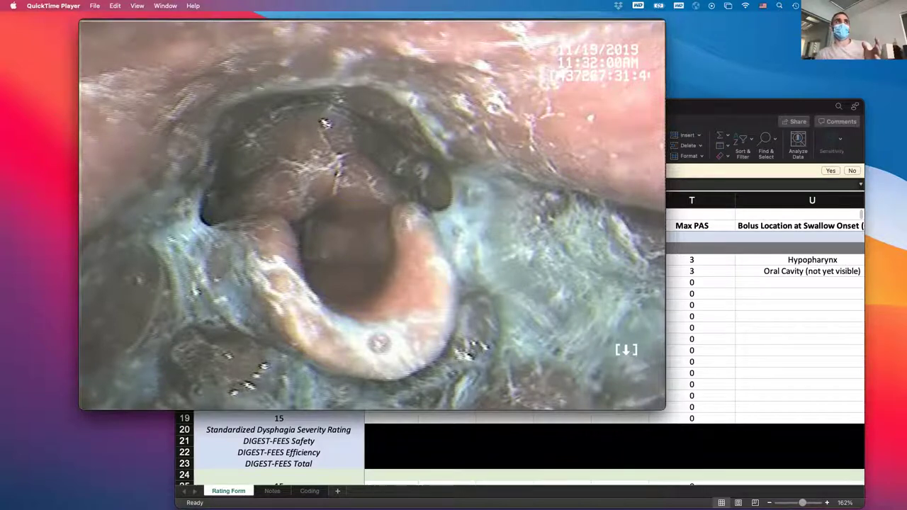
- Switch to the scoring sheet in Excel and enter 3 as trial 3's Oropharynx rating
mouse_move(230, 260)
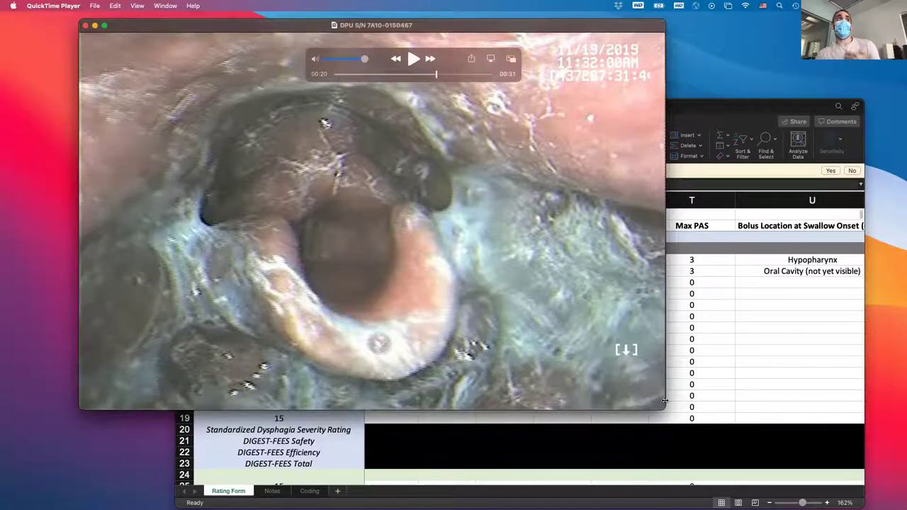
click(822, 376)
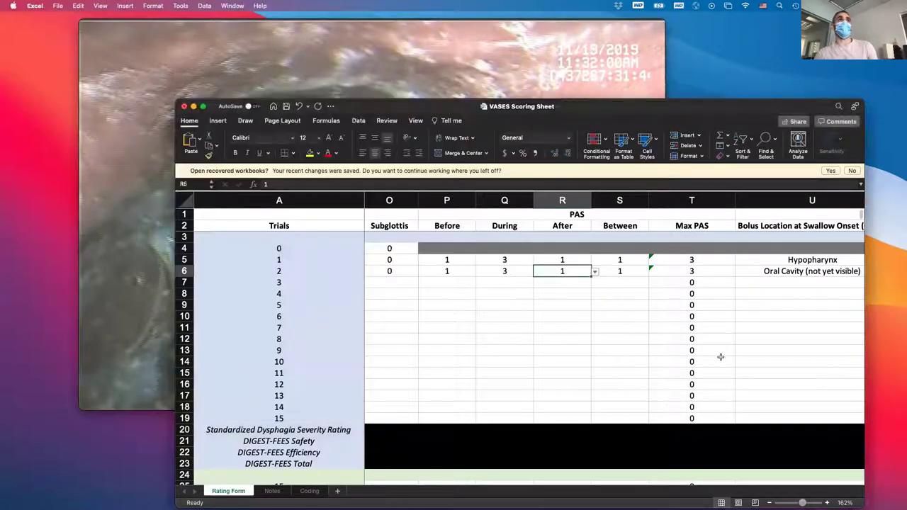
scroll(512, 307, left, 8)
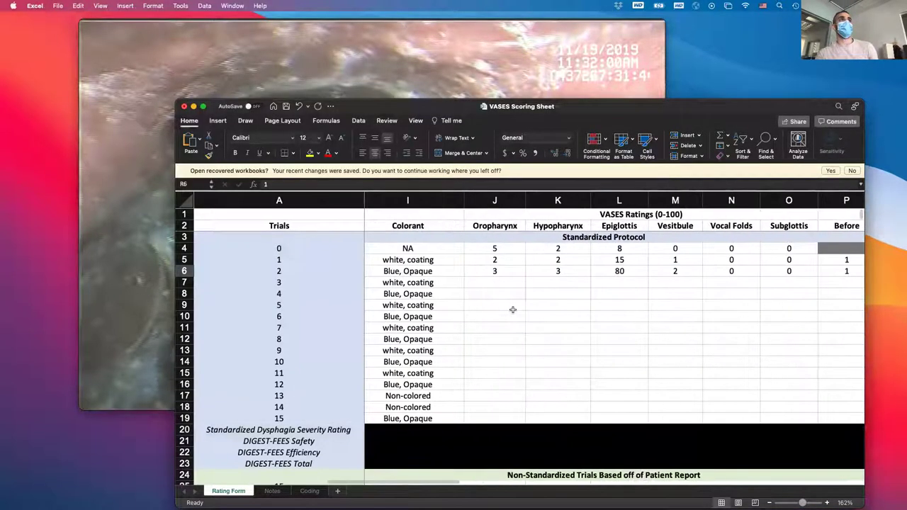
click(501, 283)
text(3)
key(Tab)
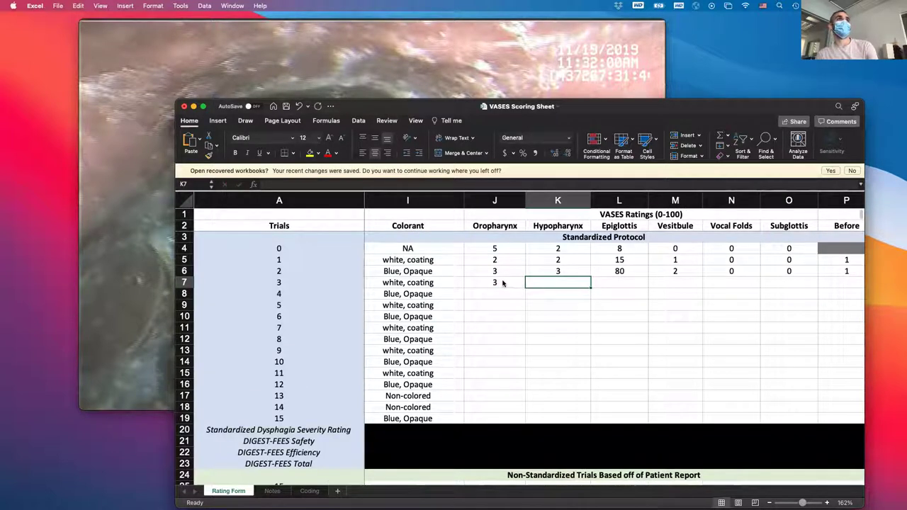
- Compare the trial 3 video frames at 00:24 and 00:20, and enter 1 as the Hypopharynx rating in Excel
mouse_move(539, 54)
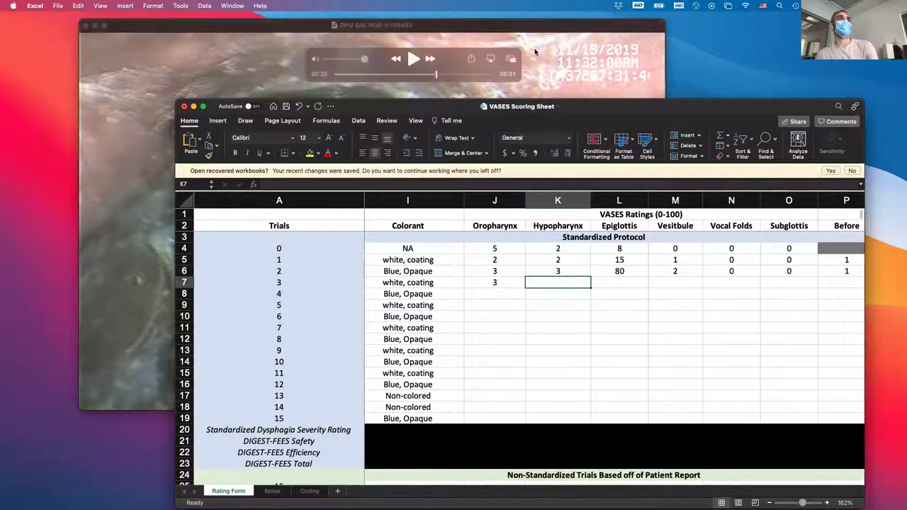
click(601, 69)
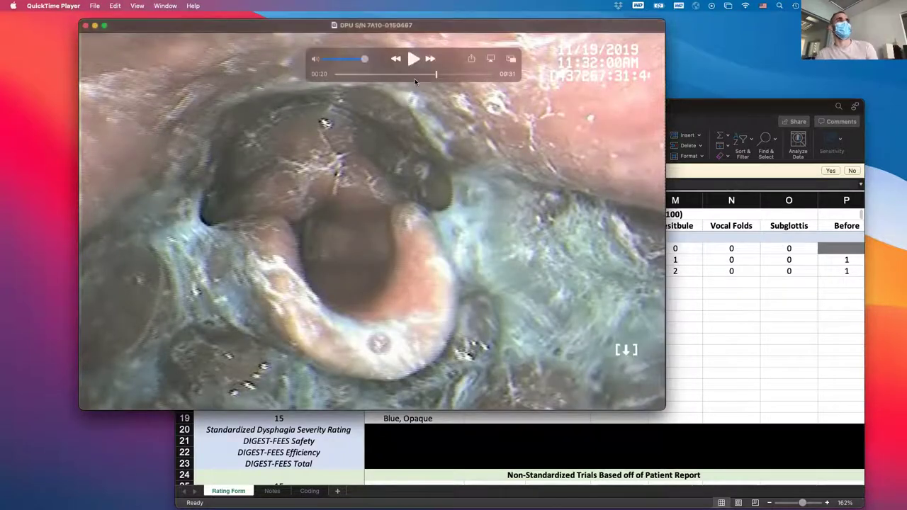
drag(436, 76, 457, 75)
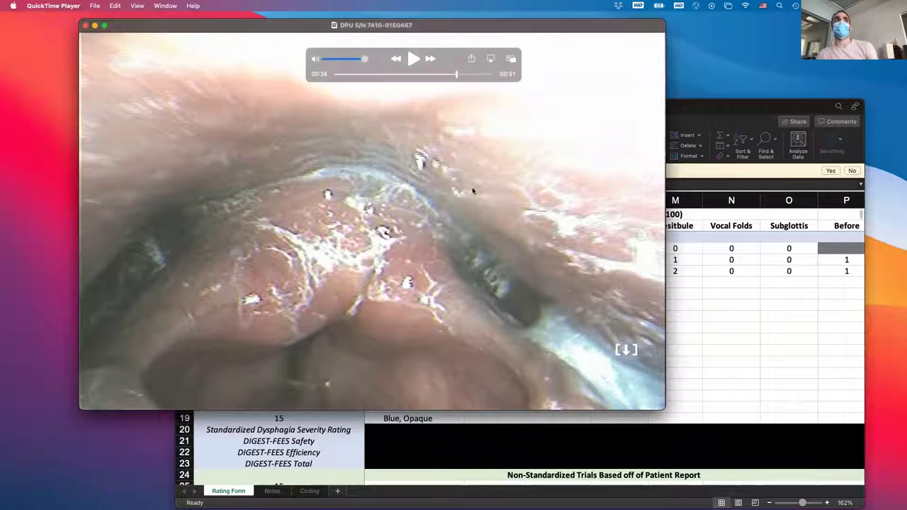
drag(454, 73, 439, 92)
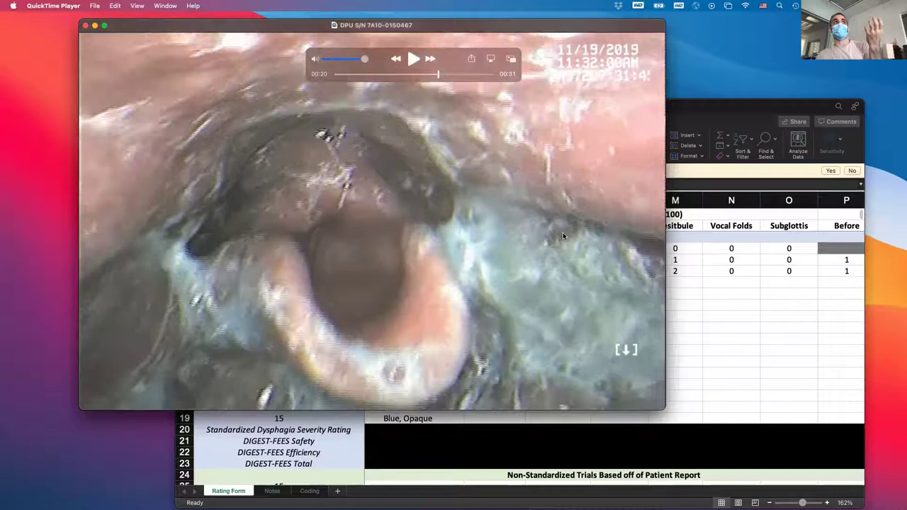
key(super+Tab)
text(1)
key(Tab)
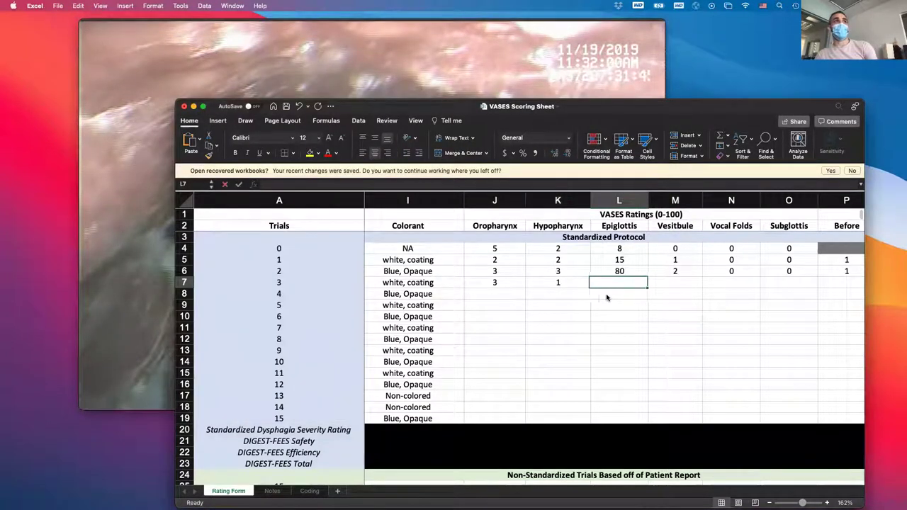
- Examine the epiglottis around 00:20 in the trial 3 video, and enter 11 as its Epiglottis rating in Excel
mouse_move(509, 46)
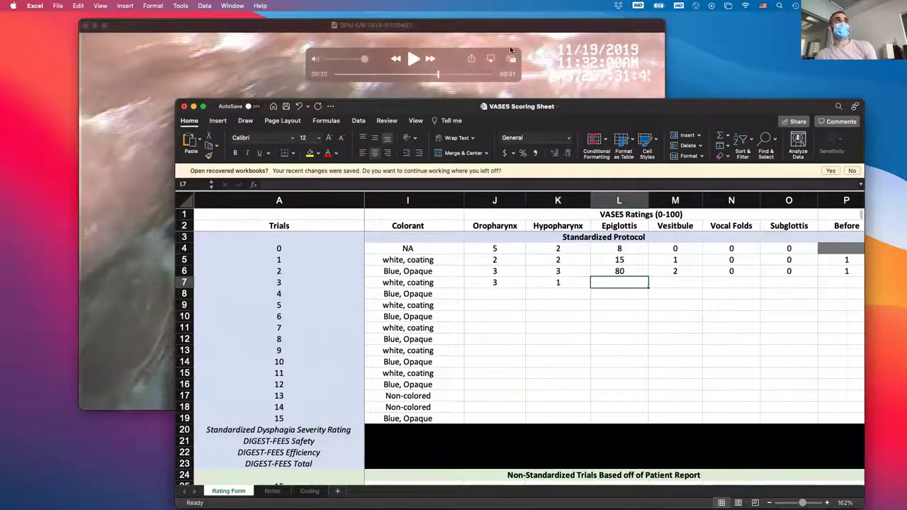
click(438, 72)
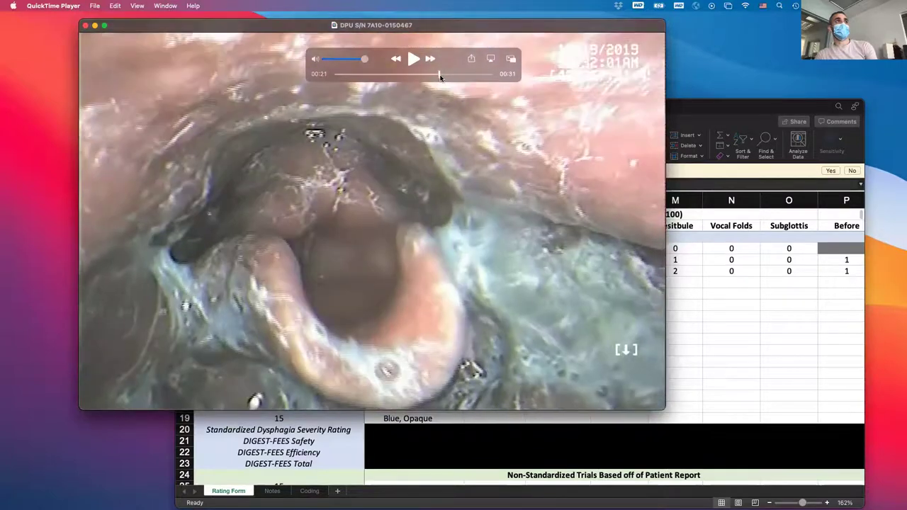
mouse_move(439, 75)
mouse_down()
mouse_move(472, 77)
mouse_move(438, 83)
mouse_up()
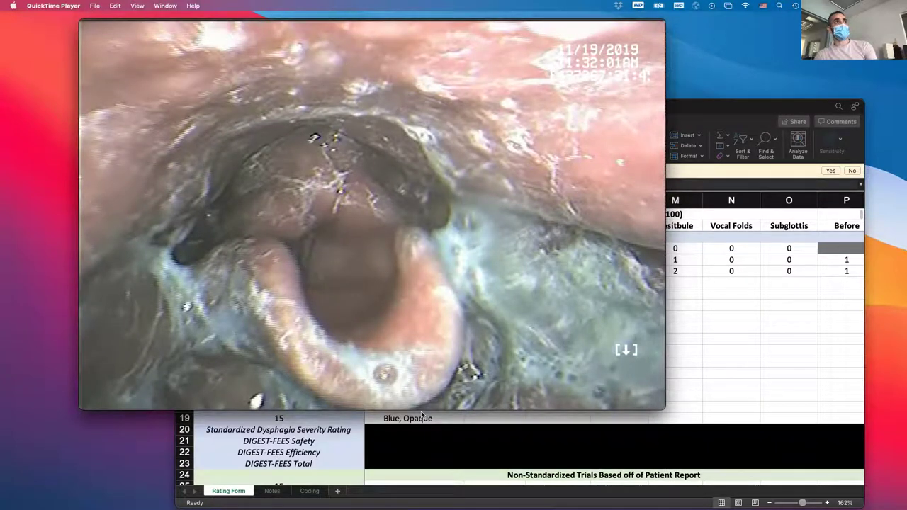
mouse_move(325, 364)
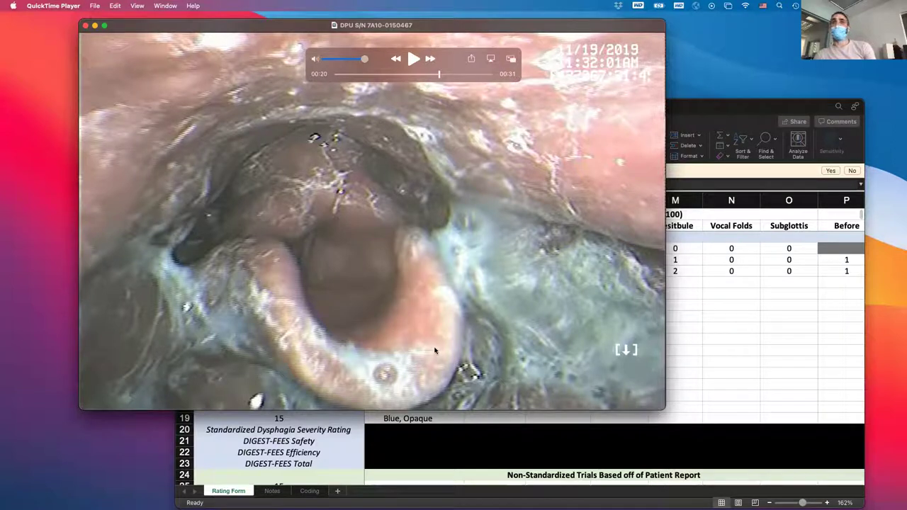
click(678, 304)
text(1)
key(Tab)
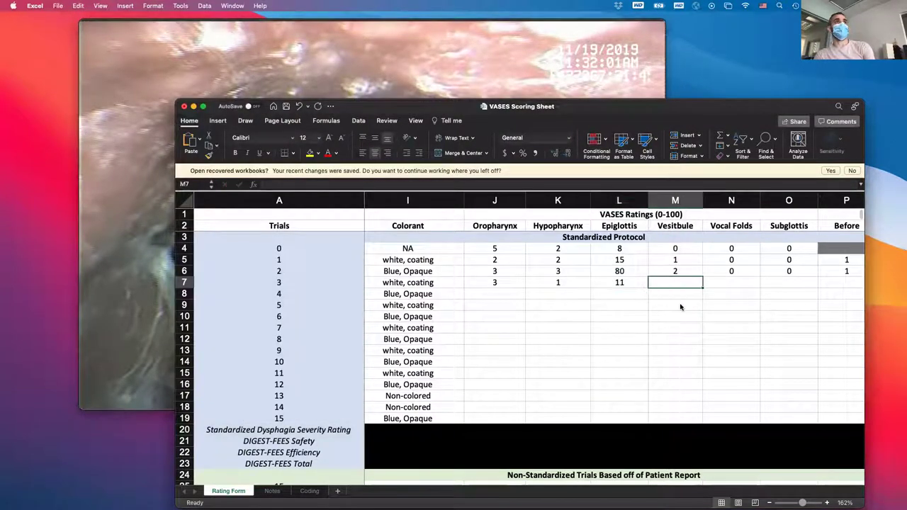
- Check the trial 3 video at 00:28, and enter 0 in Excel for the Vestibule, Vocal Folds and Subglottis ratings
click(464, 94)
drag(438, 75, 478, 84)
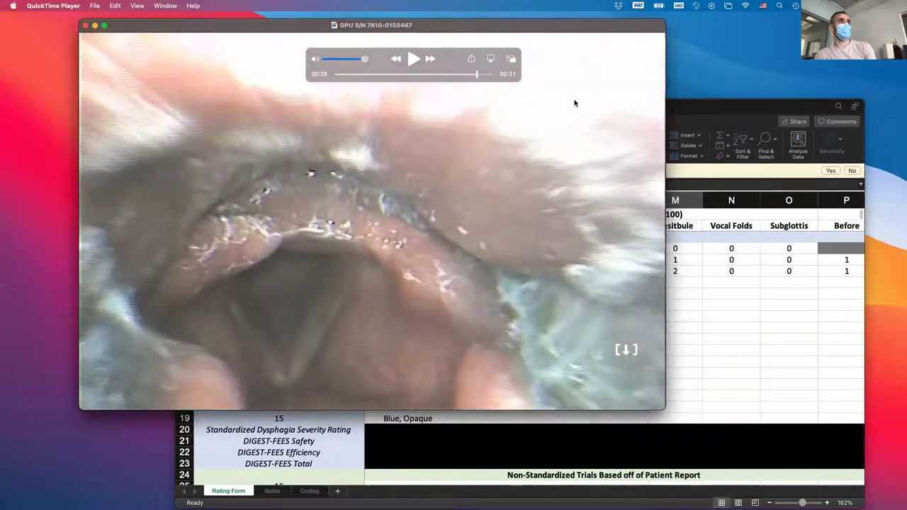
click(741, 251)
text(00)
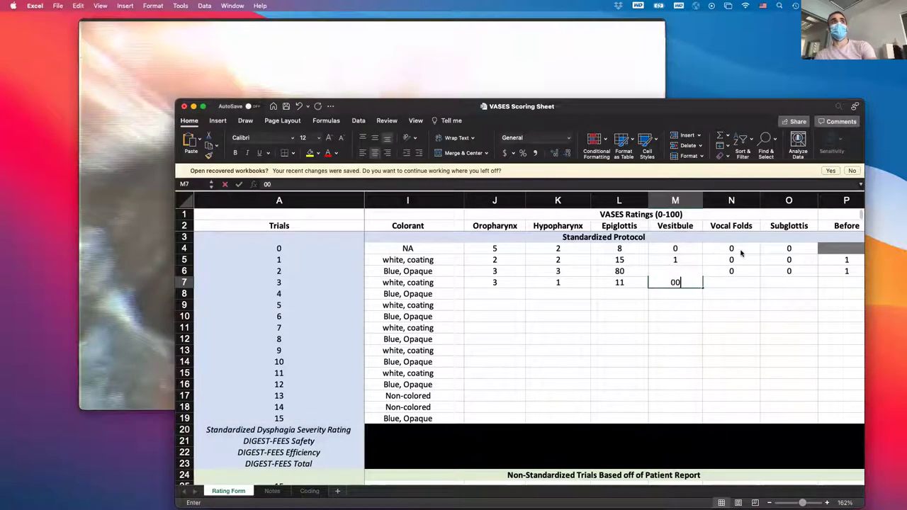
key(Tab)
text(0)
key(Tab)
text(0)
key(Tab)
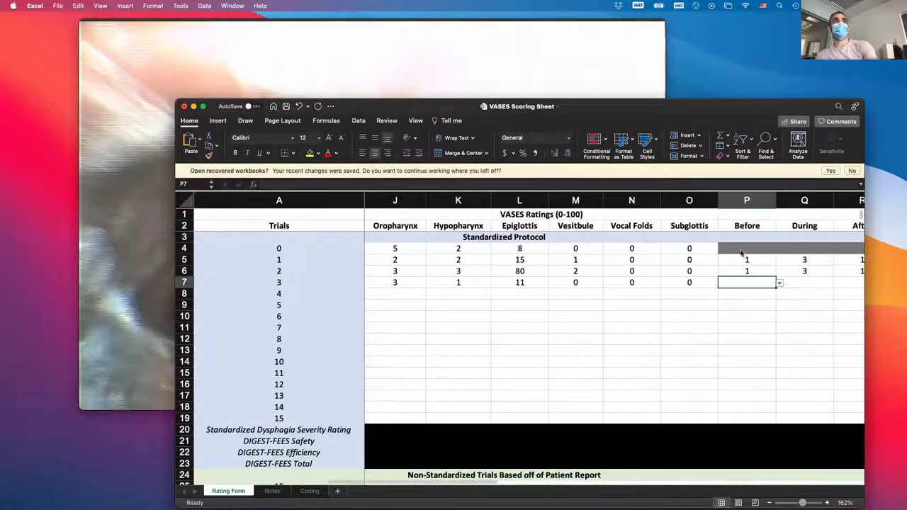
- Enter 1 for trial 3's Before, During, After and Between PAS scores
text(1)
key(Tab)
text(1)
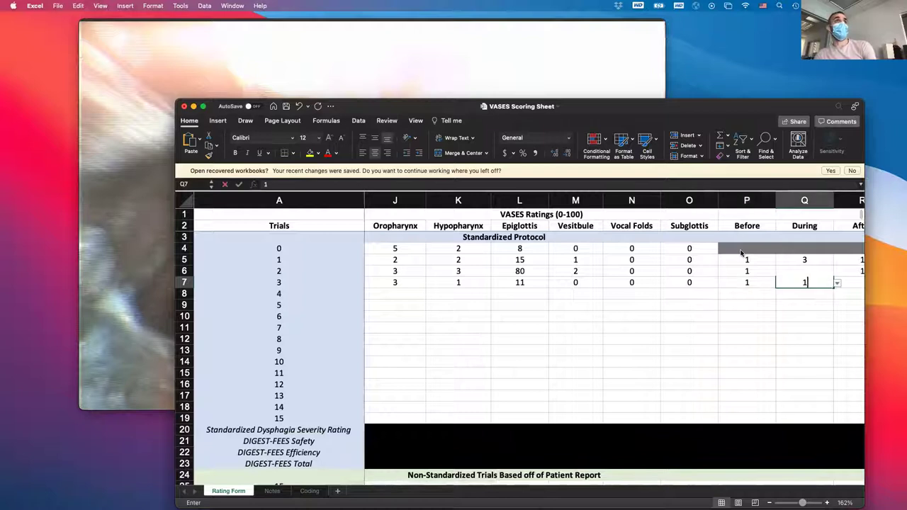
key(Tab)
text(1)
key(Tab)
text(1)
key(Tab)
key(Tab)
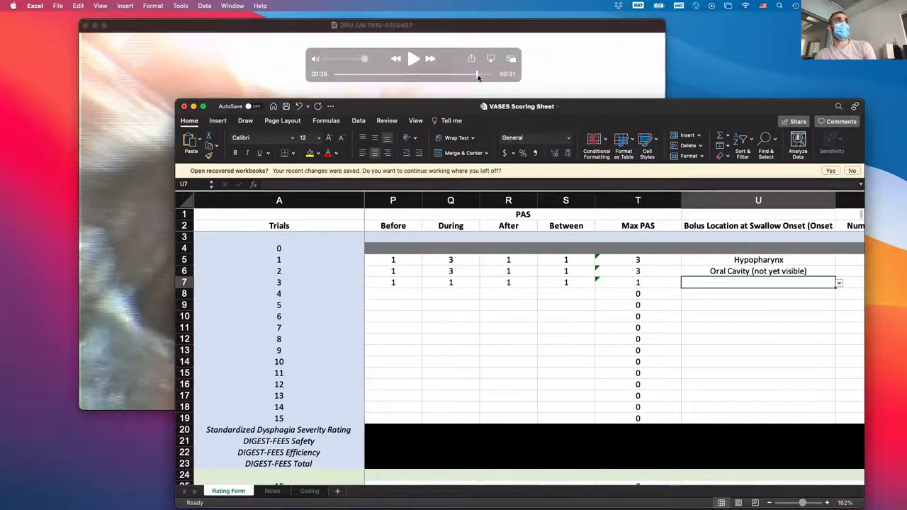
- Switch to the trial 3 video in QuickTime Player, rewind it and play the swallow onset from 00:14 to 00:16
click(473, 83)
drag(473, 82, 391, 92)
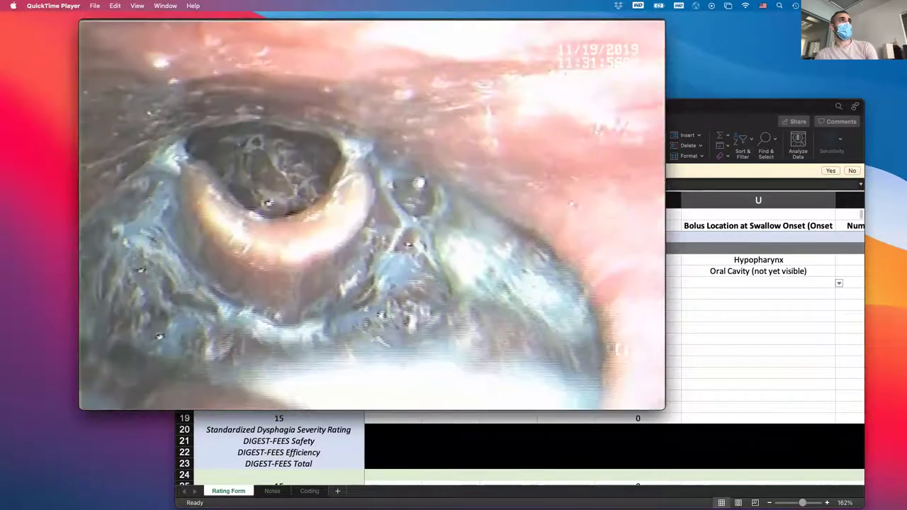
mouse_move(415, 78)
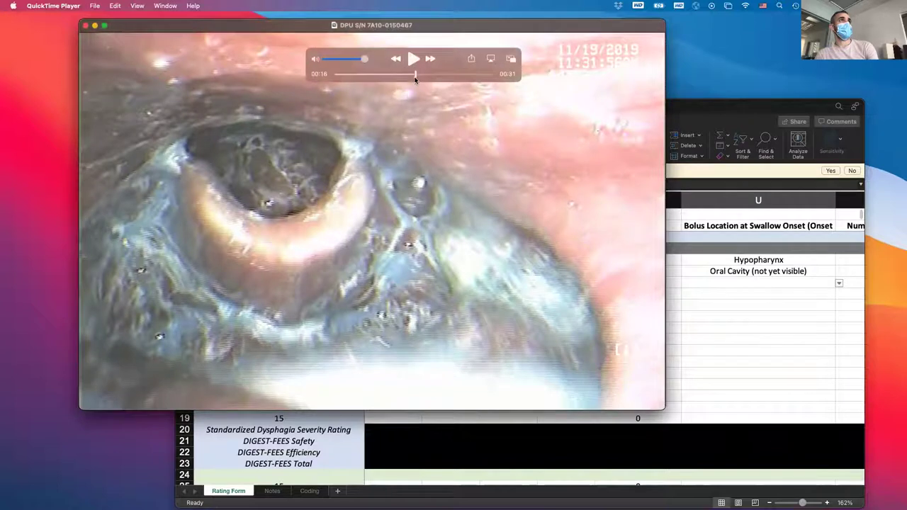
drag(414, 75, 390, 77)
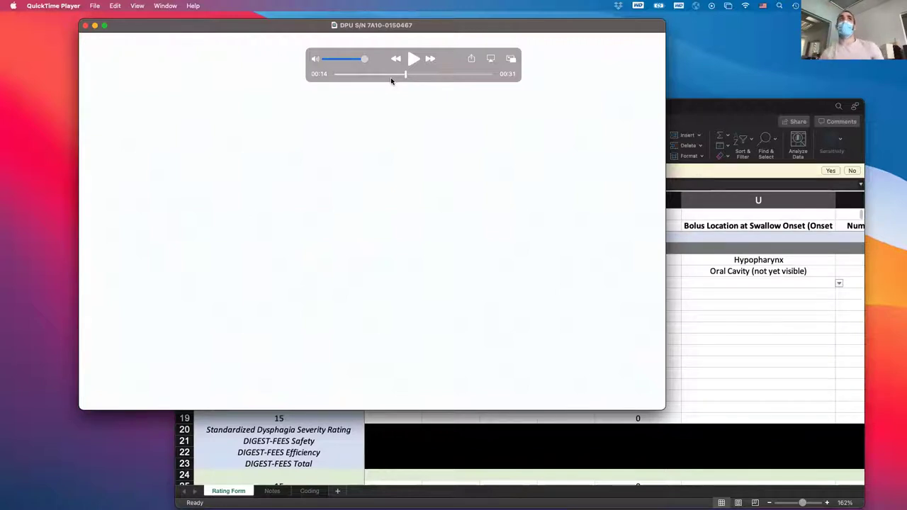
key(space)
key(space)
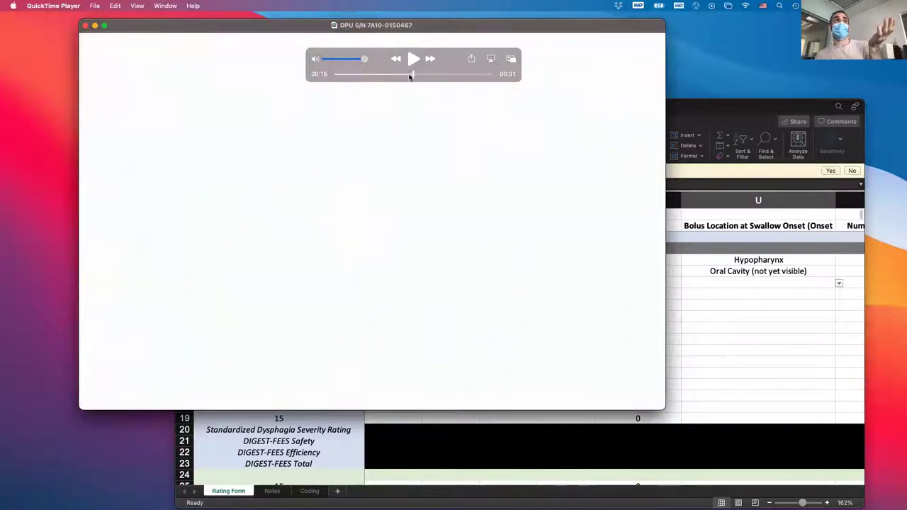
- Step frame by frame through the trial 3 video at 00:15 to examine the bolus location at swallow onset
click(410, 75)
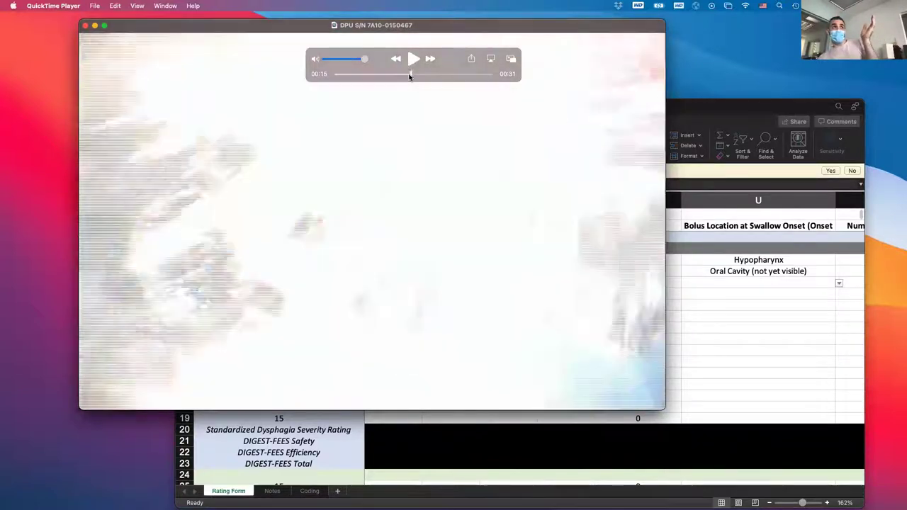
key(Right)
key(Right)
key(Right)
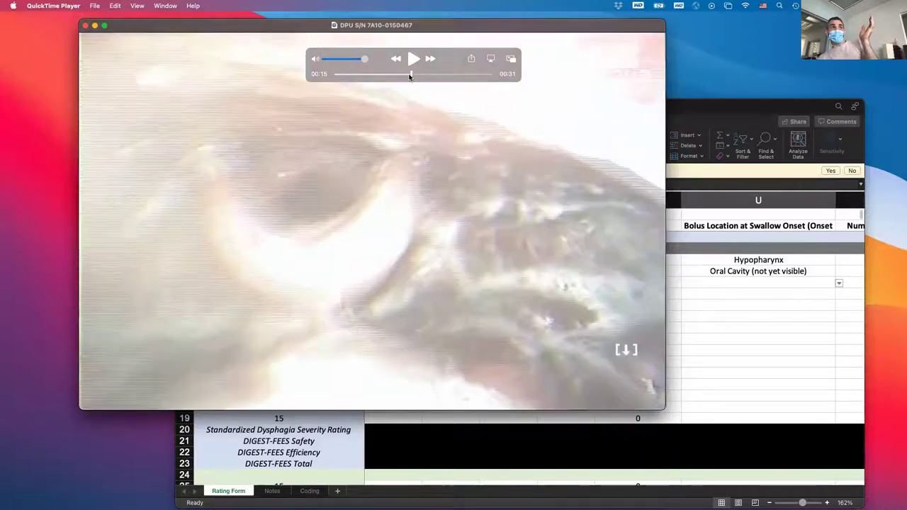
key(Right)
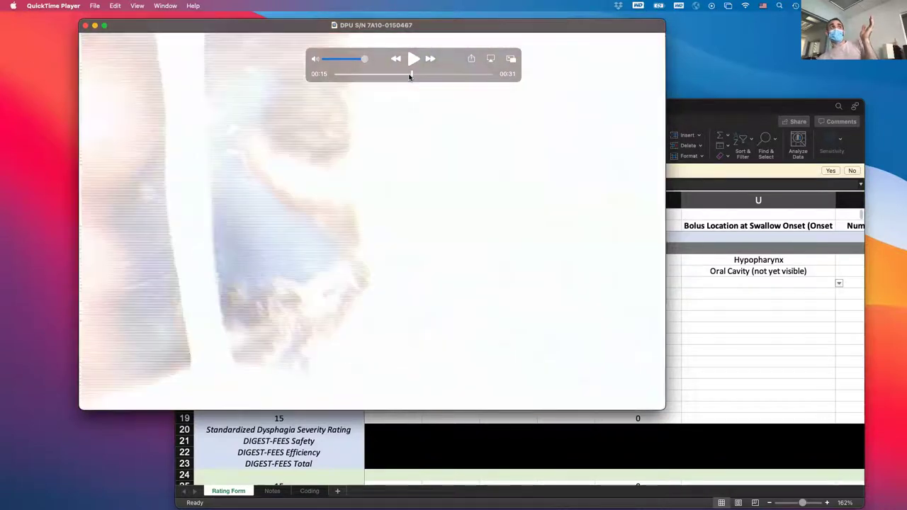
key(Right)
key(Right)
key(Right)
key(Right)
key(Right)
key(Right)
key(Right)
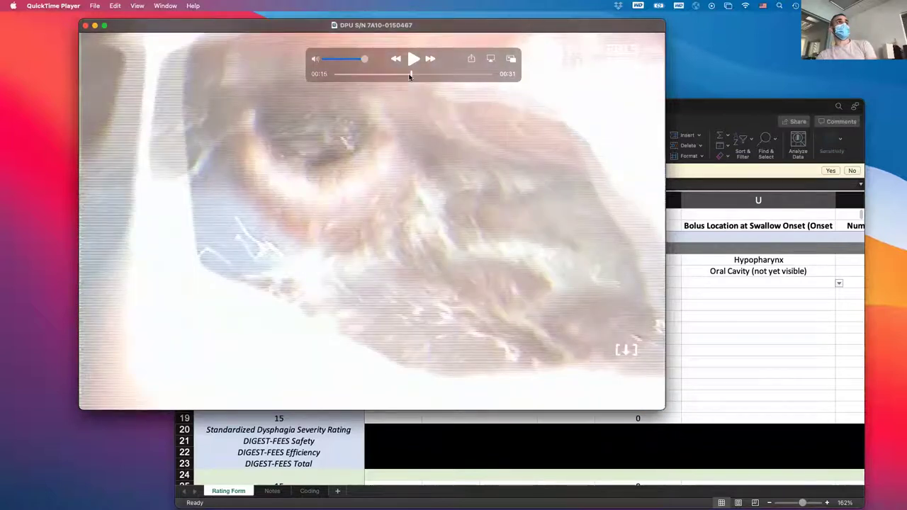
key(Right)
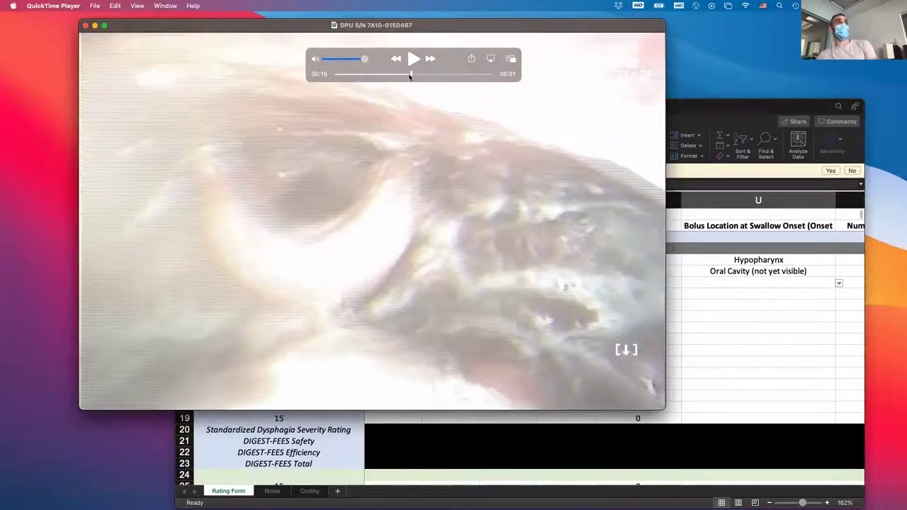
key(Right)
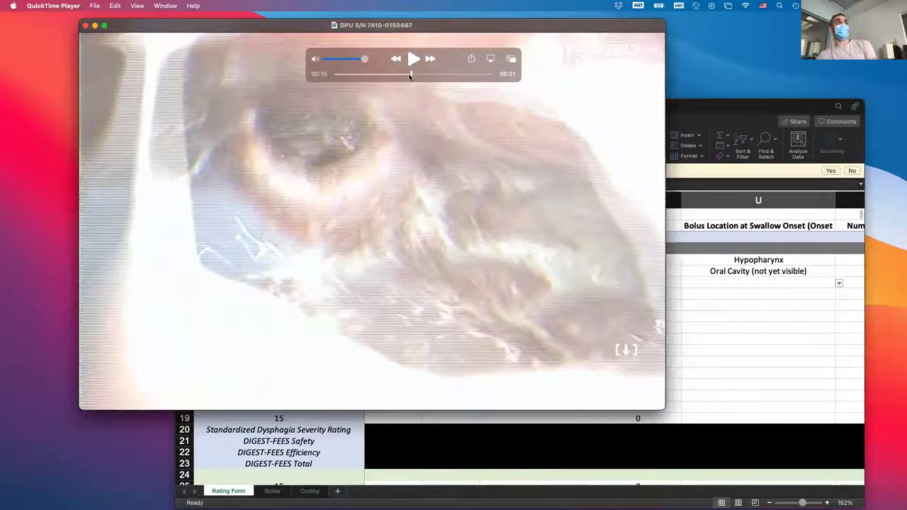
key(Right)
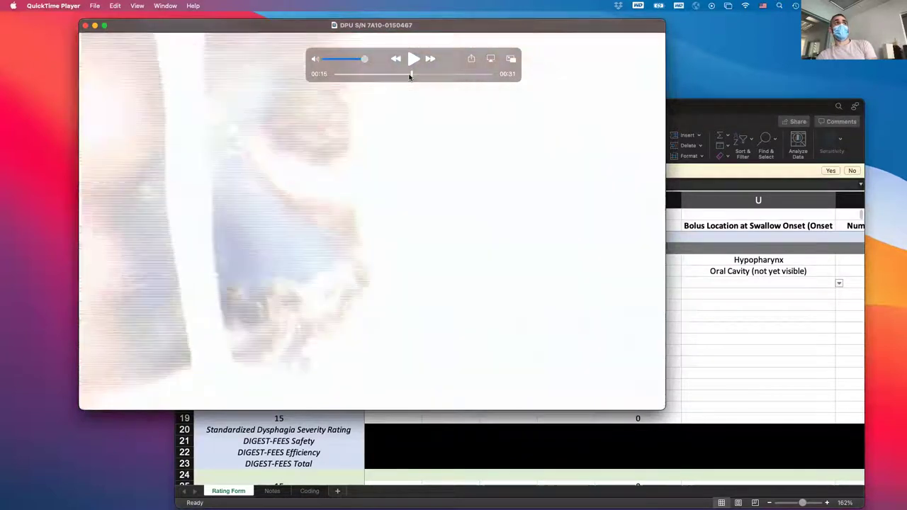
key(Right)
key(Right)
key(Right)
key(Right)
key(Right)
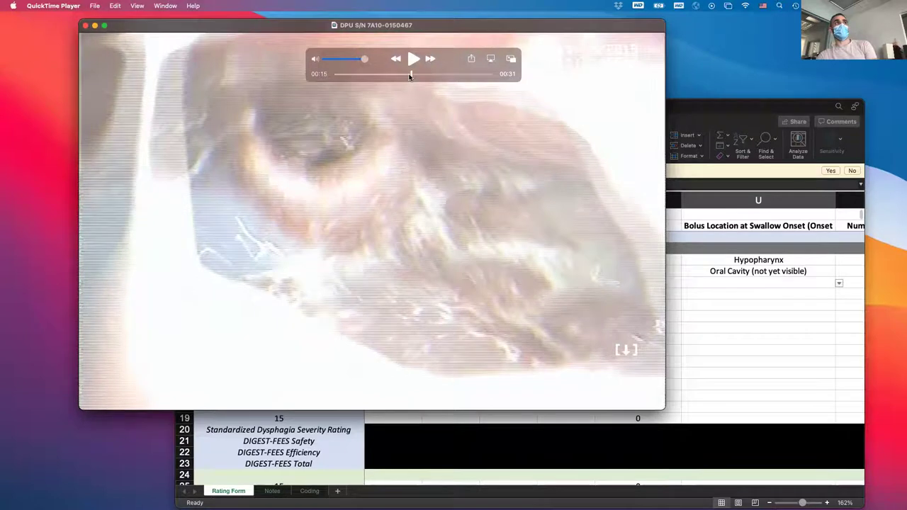
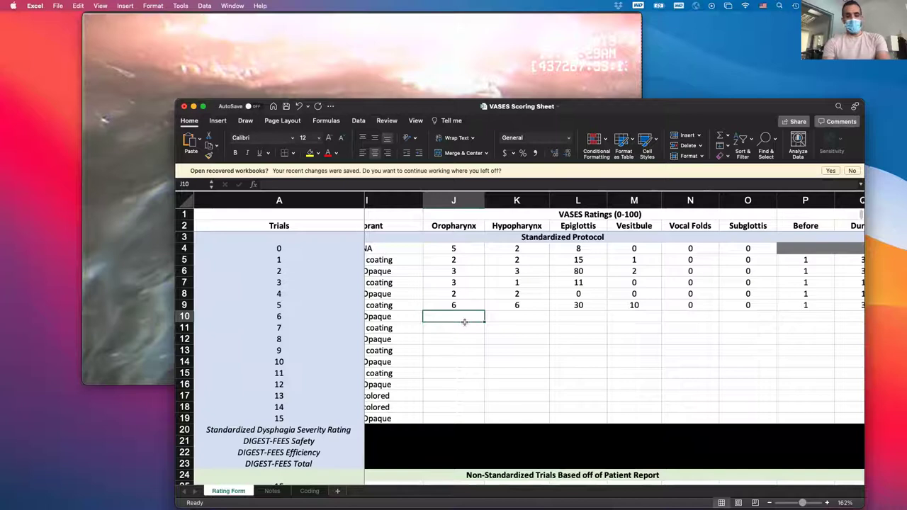
- Check the trial 6 video around 00:18, and enter 10 for Oropharynx and 3 for Hypopharynx in Excel
click(425, 67)
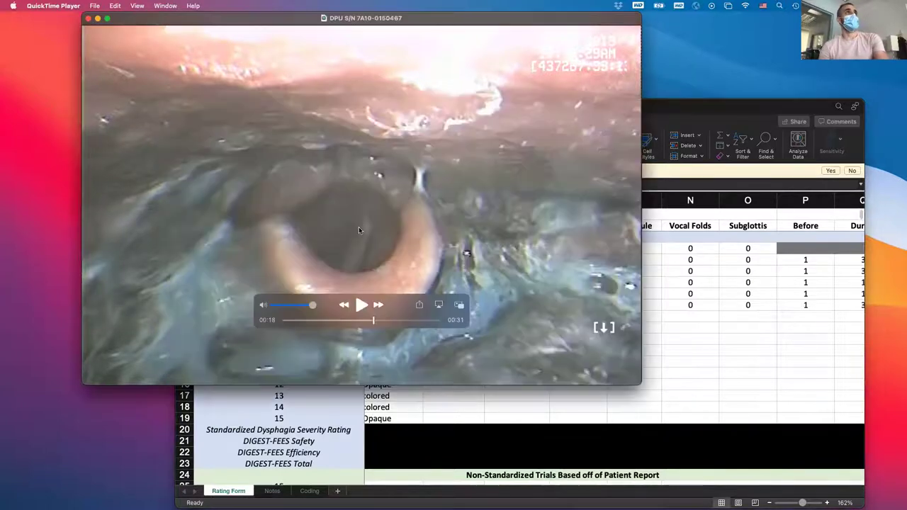
mouse_move(374, 319)
mouse_down()
mouse_move(384, 322)
mouse_move(354, 331)
mouse_move(367, 330)
mouse_up()
click(795, 339)
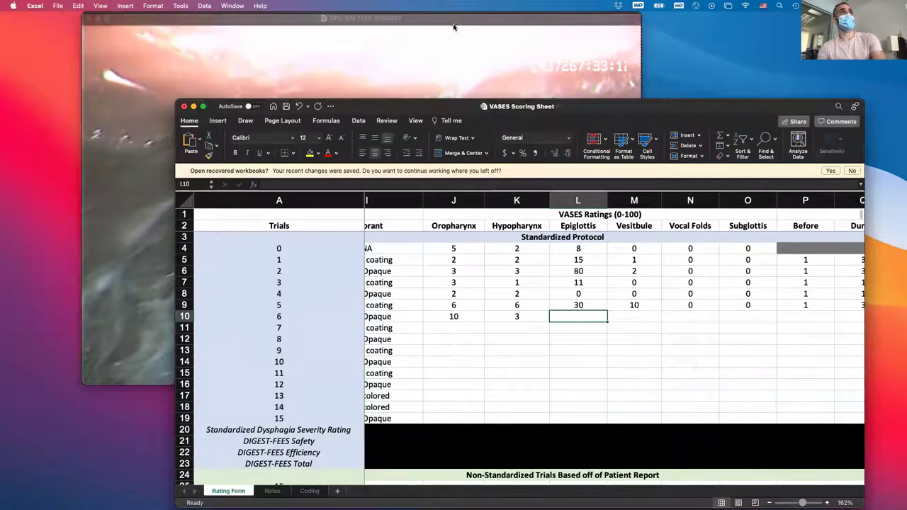
- Examine the trial 6 video at 00:21, 00:28 and 00:26, and enter 4 as its Epiglottis rating in Excel
click(434, 75)
drag(368, 318, 388, 324)
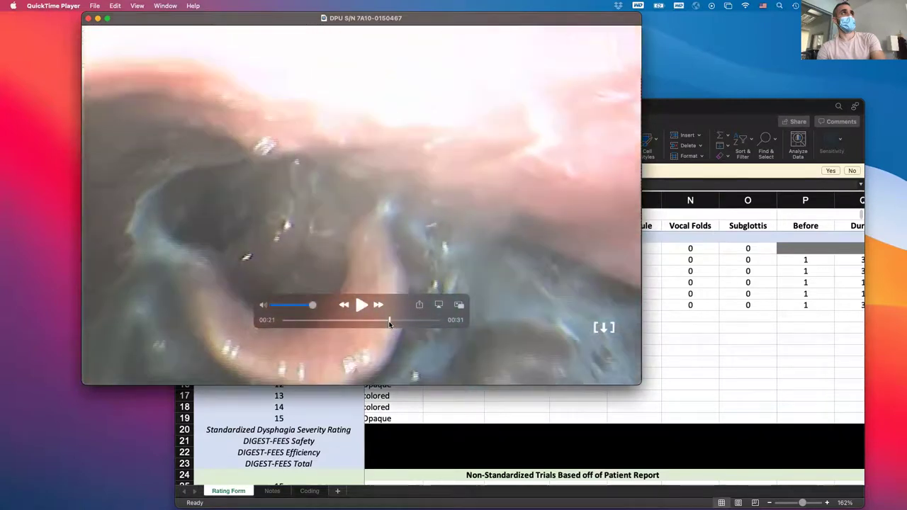
click(785, 286)
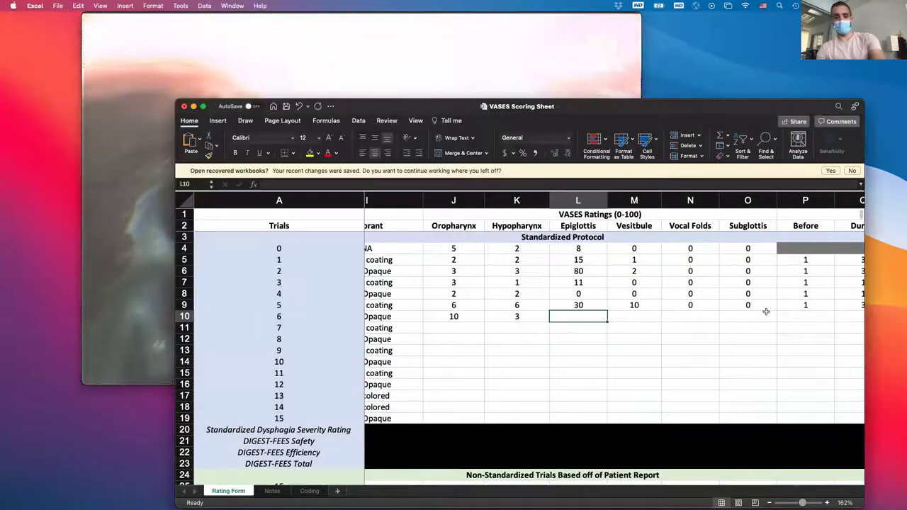
click(543, 97)
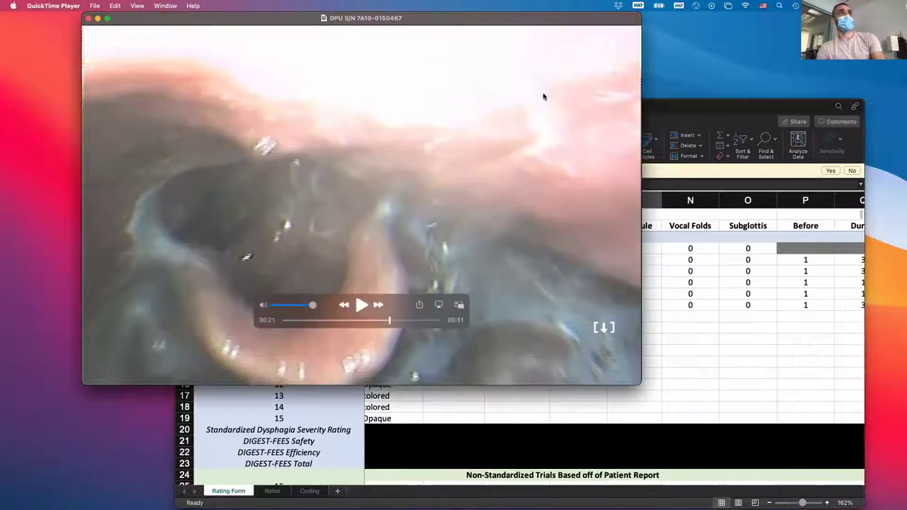
drag(396, 323, 424, 323)
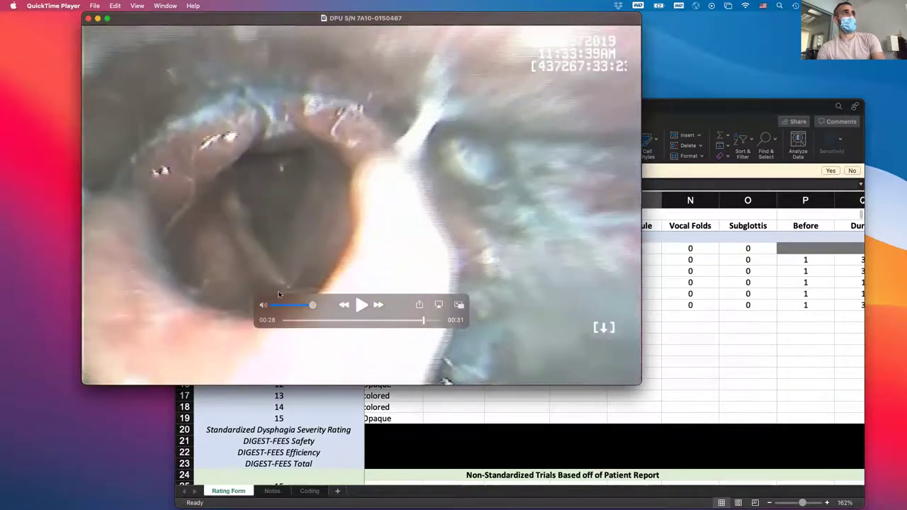
drag(422, 321, 408, 321)
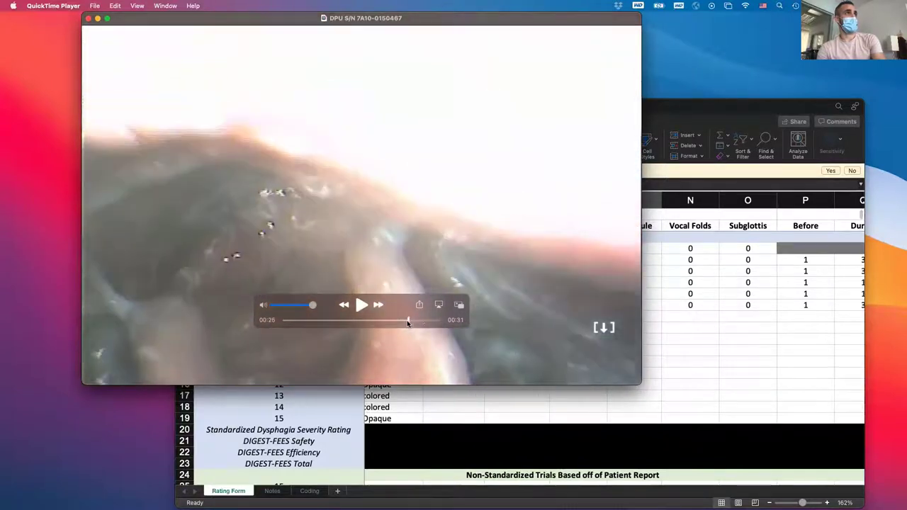
click(728, 361)
key(Left)
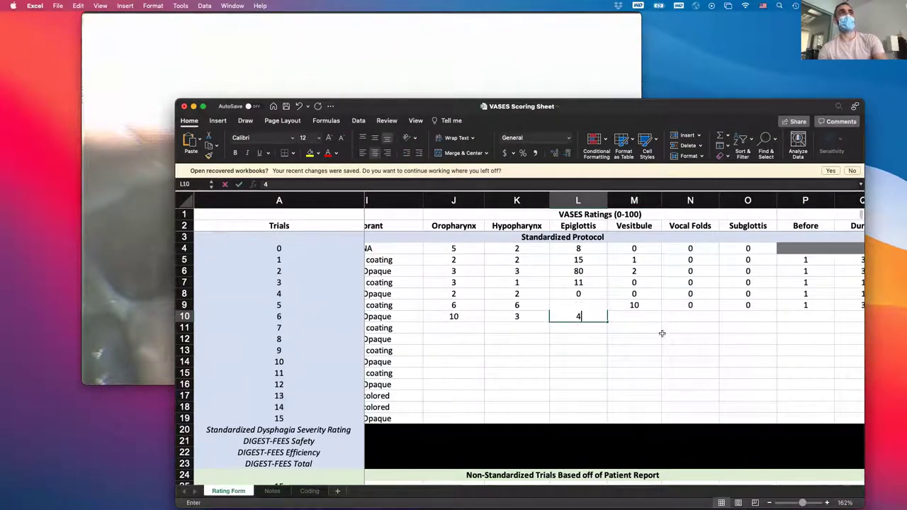
text(4)
key(Tab)
- Enter 0 for trial 6's Vestibule, Vocal Folds and Subglottis ratings
text(0)
key(Tab)
text(0)
key(Tab)
text(0)
key(Tab)
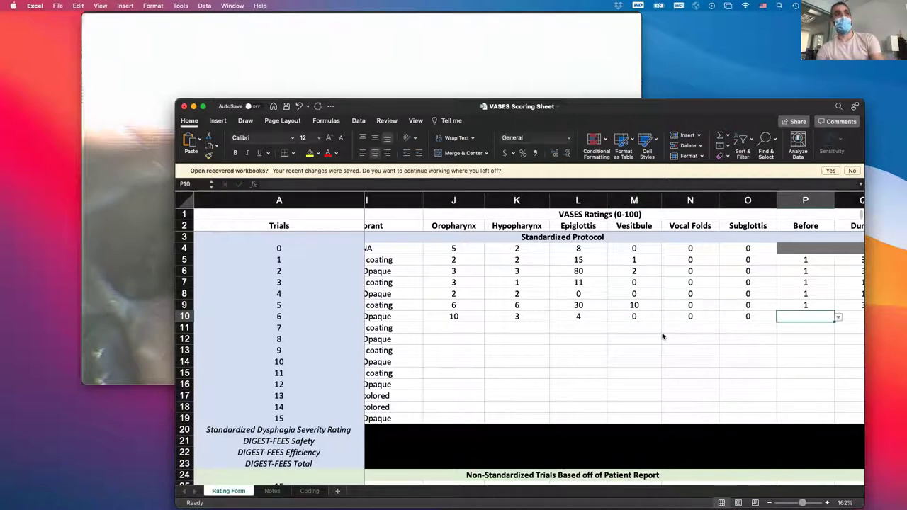
- Enter 1 for trial 6's Before, During, After and Between PAS scores
text(1)
key(Tab)
text(1)
key(Tab)
text(1)
key(Tab)
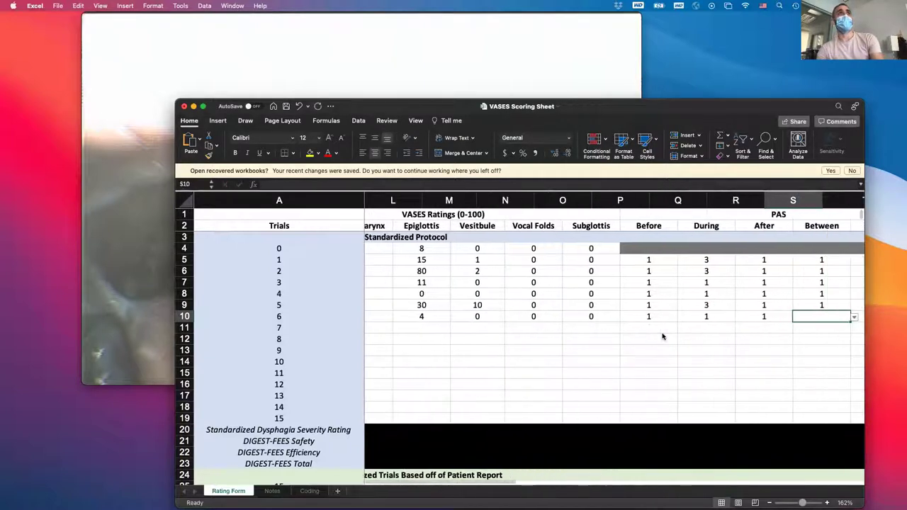
text(1)
key(Tab)
key(Tab)
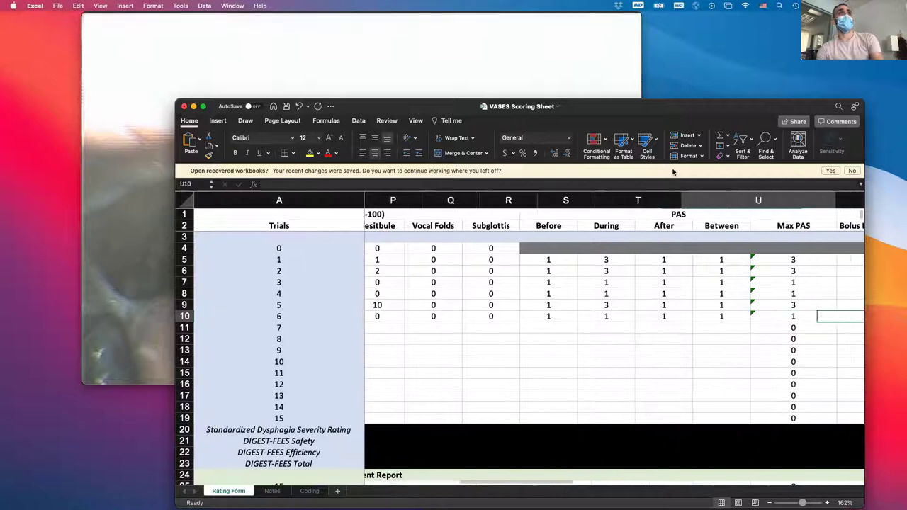
- Check the trial 6 video at 00:13, and choose Oropharynx as the bolus location at swallow onset in Excel
click(521, 59)
drag(386, 320, 348, 324)
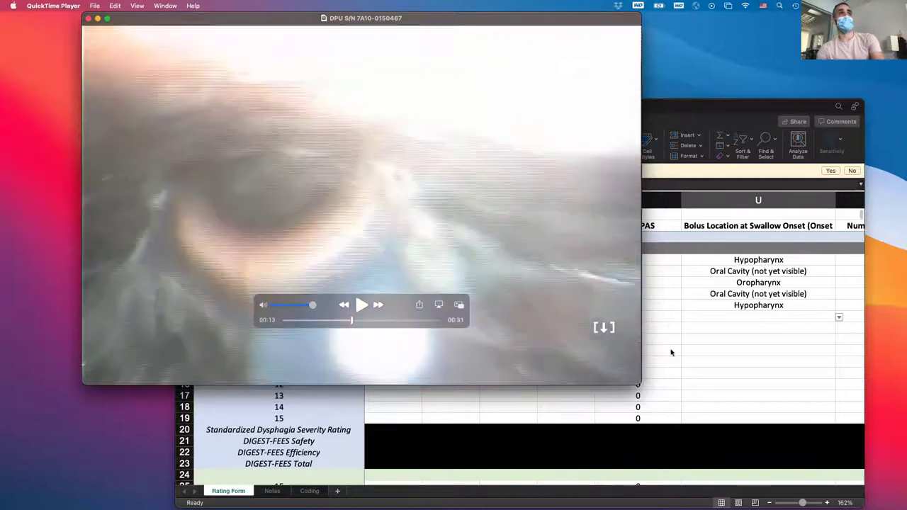
click(732, 326)
click(839, 319)
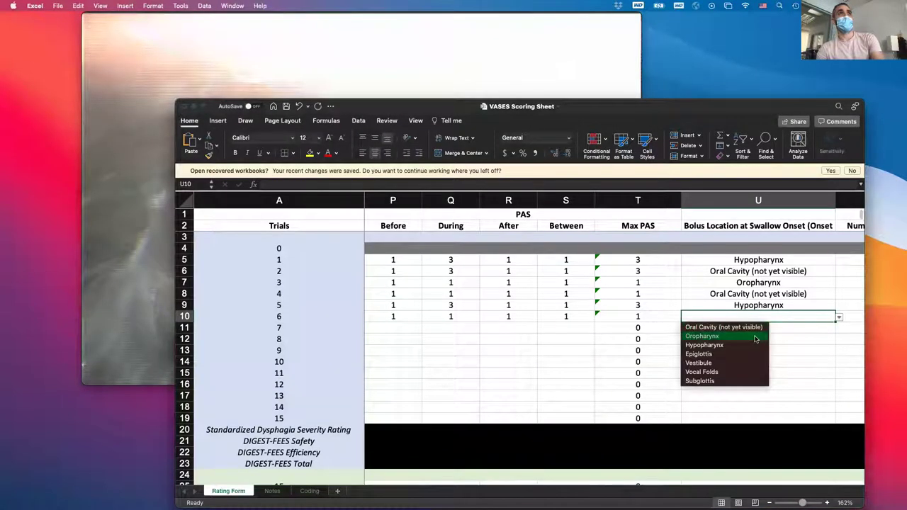
click(754, 337)
- Play the trial 6 video from 00:13 to 00:18, and enter 1 as the number of swallows in Excel
scroll(808, 330, right, 6)
click(468, 80)
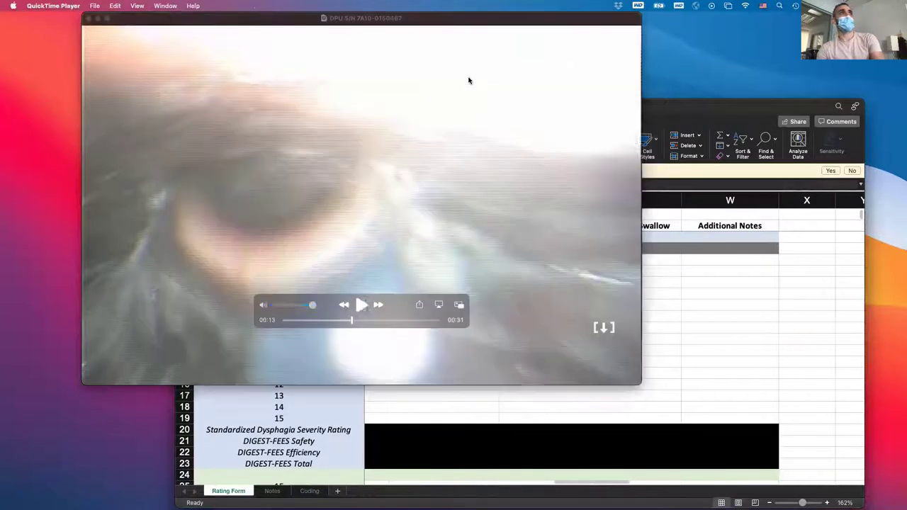
key(space)
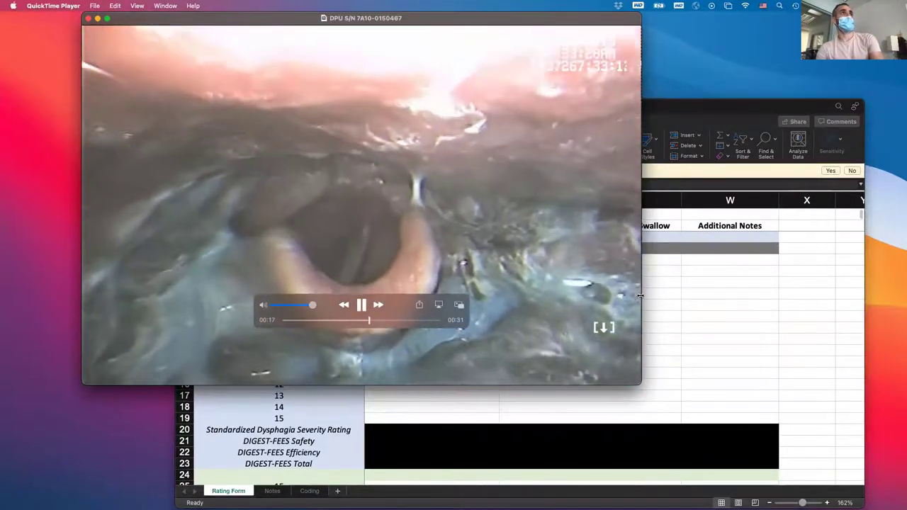
key(space)
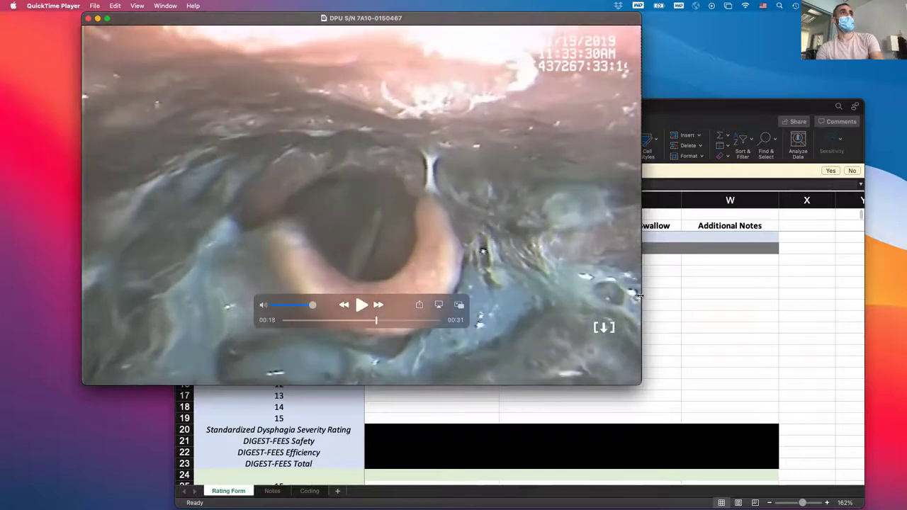
click(761, 338)
key(Tab)
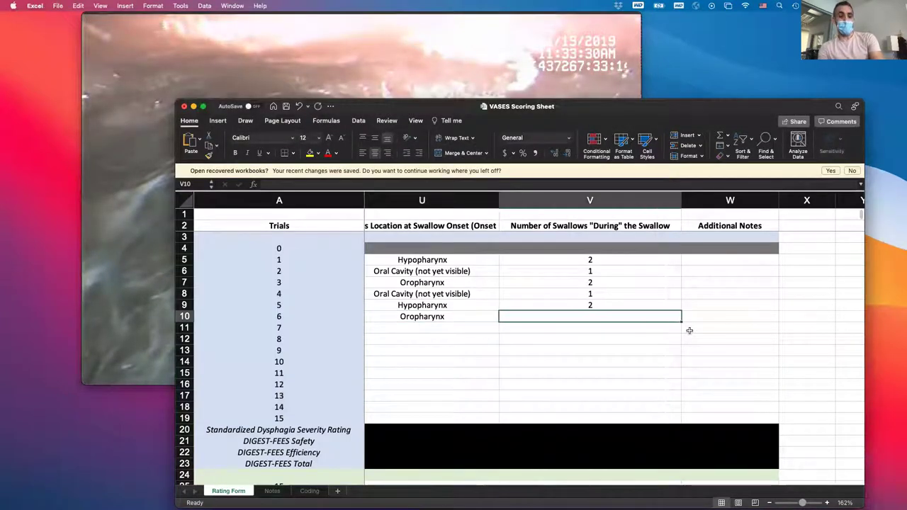
scroll(689, 330, left, 10)
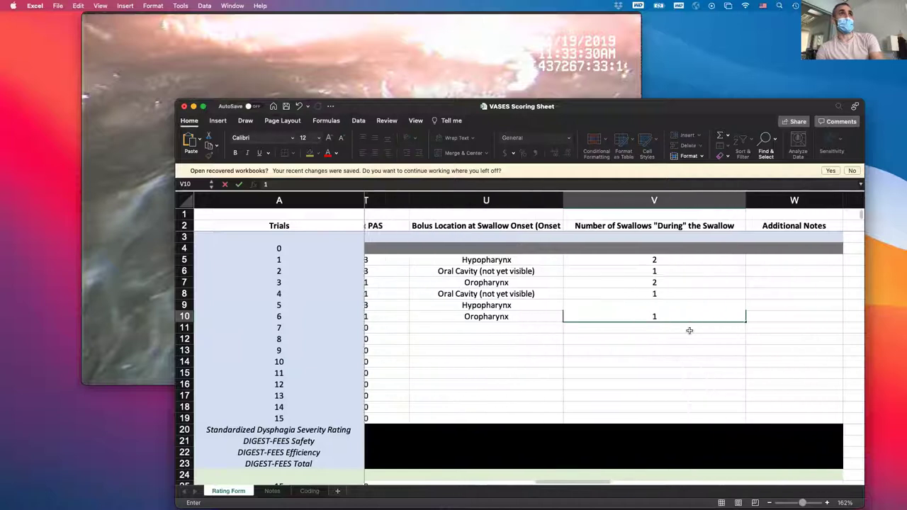
key(Return)
- Close the trial 6 video, and open the trial 7 video in an enlarged QuickTime Player window
scroll(689, 333, left, 5)
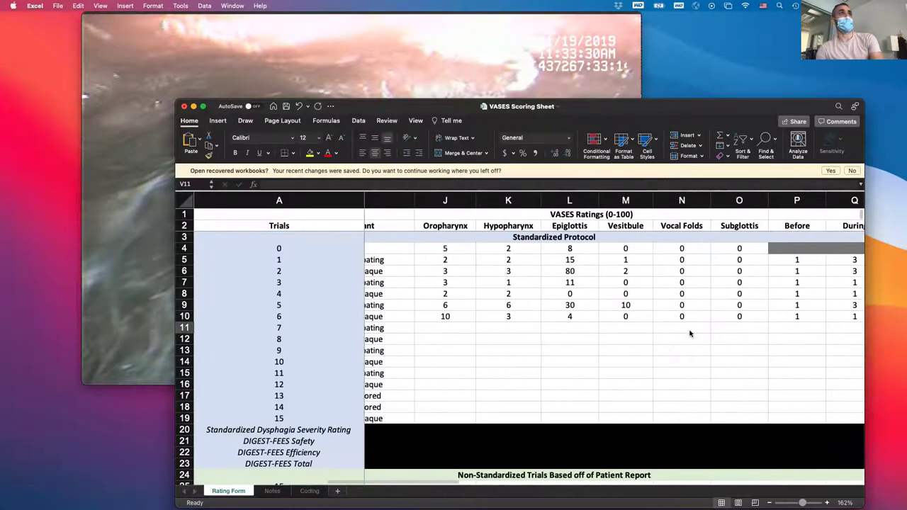
click(443, 317)
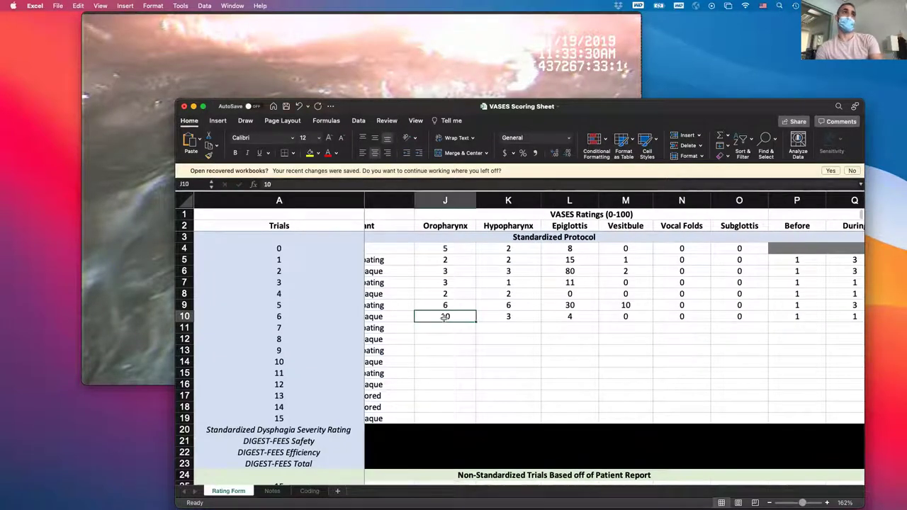
scroll(446, 328, right, 1)
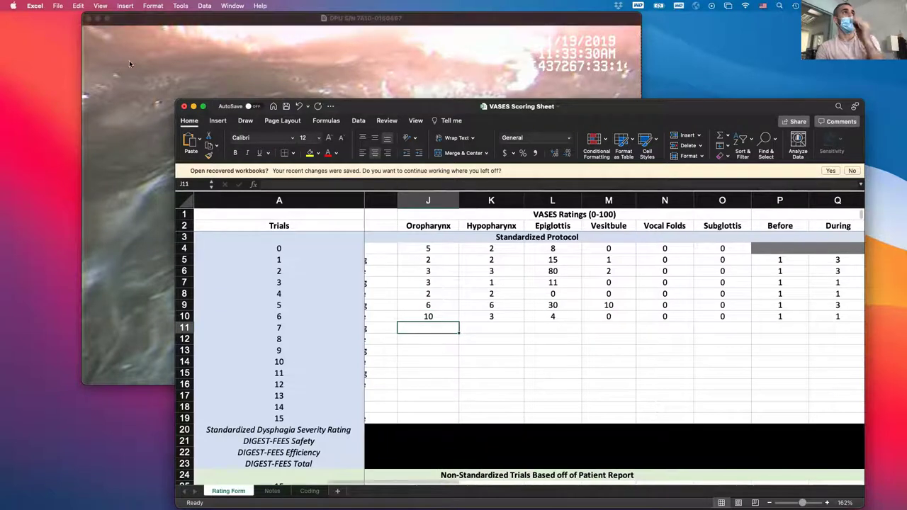
click(90, 18)
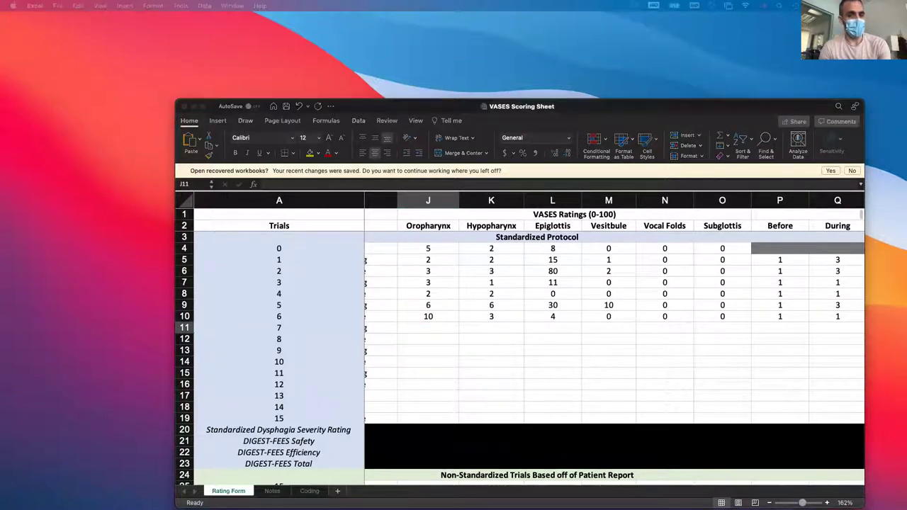
drag(3, 131, 340, 57)
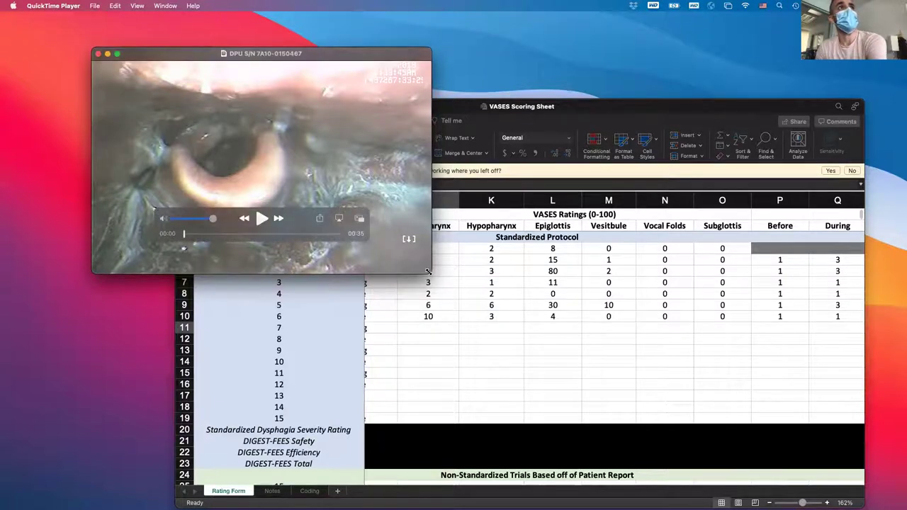
drag(426, 270, 564, 418)
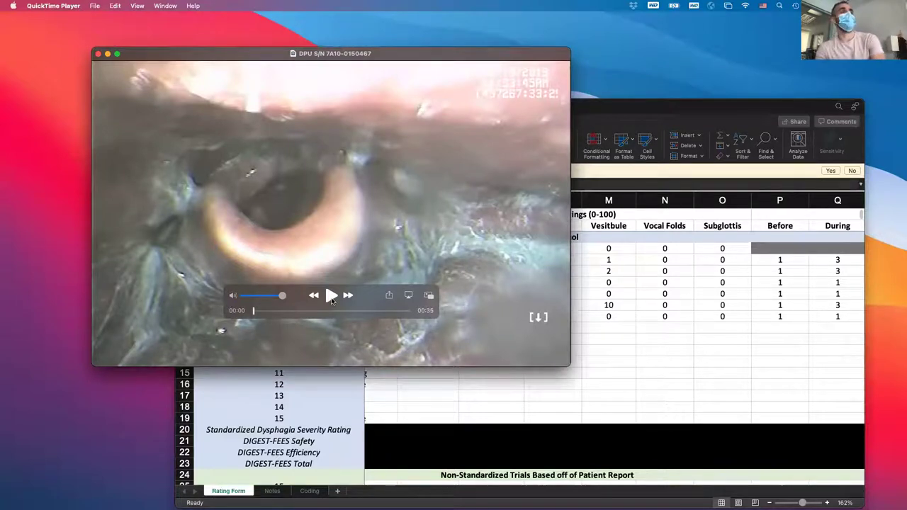
- Play the trial 7 video from the start to 00:31, and return to 00:19 to examine the residue
click(331, 298)
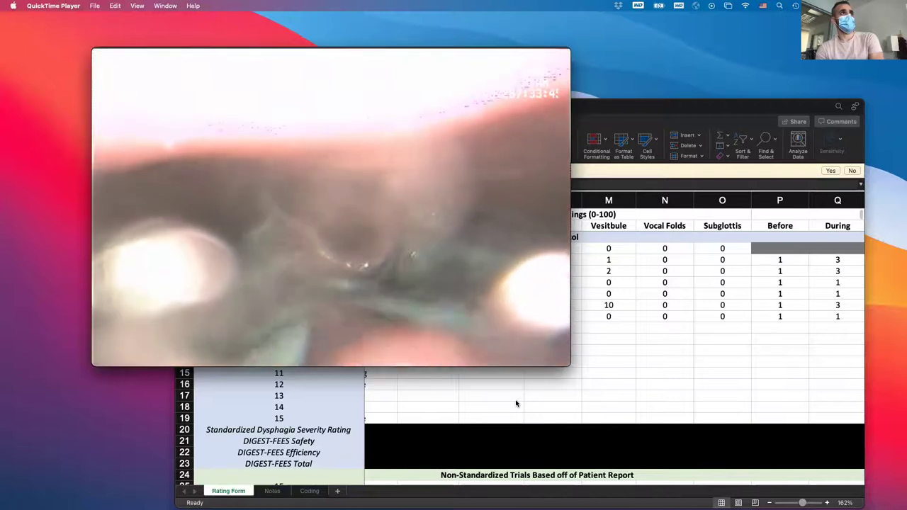
mouse_move(483, 338)
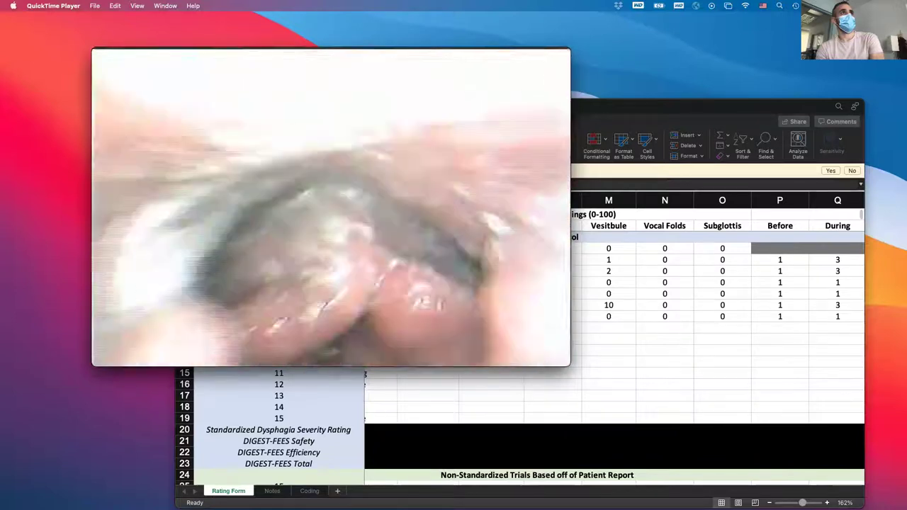
mouse_move(404, 250)
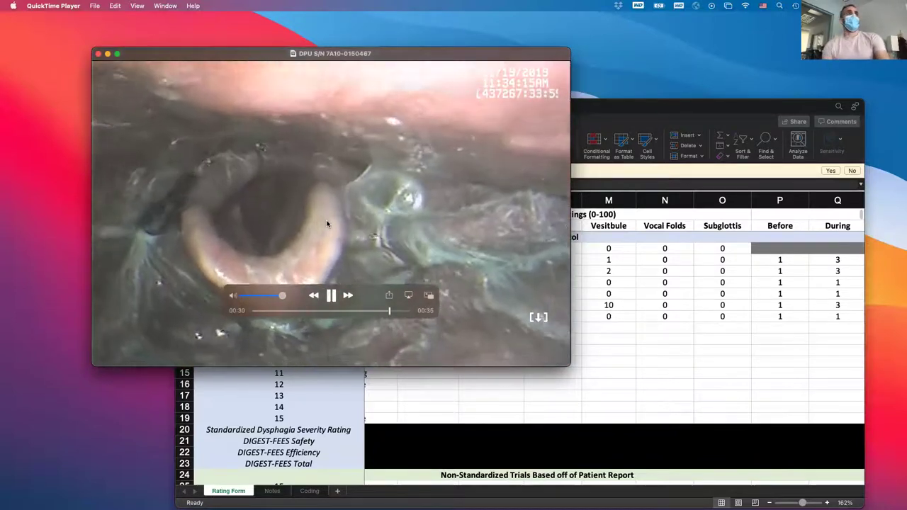
key(space)
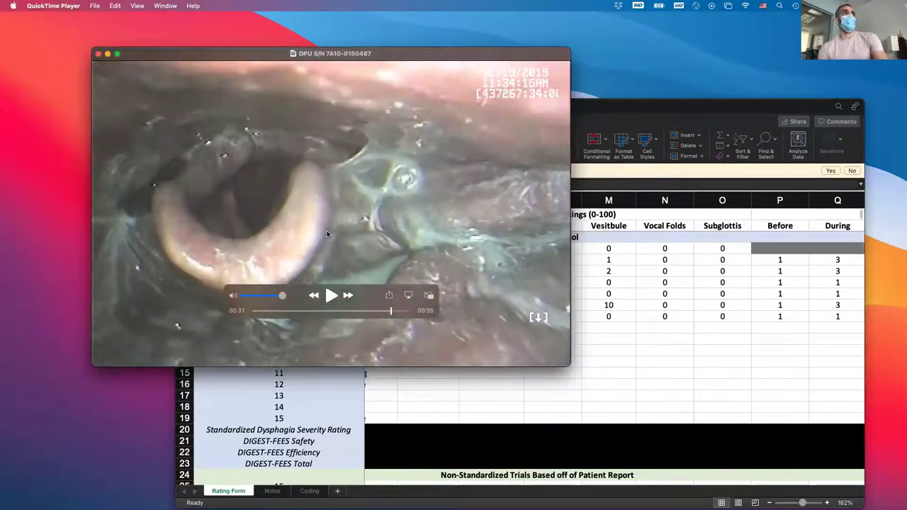
click(337, 311)
drag(338, 311, 338, 309)
key(space)
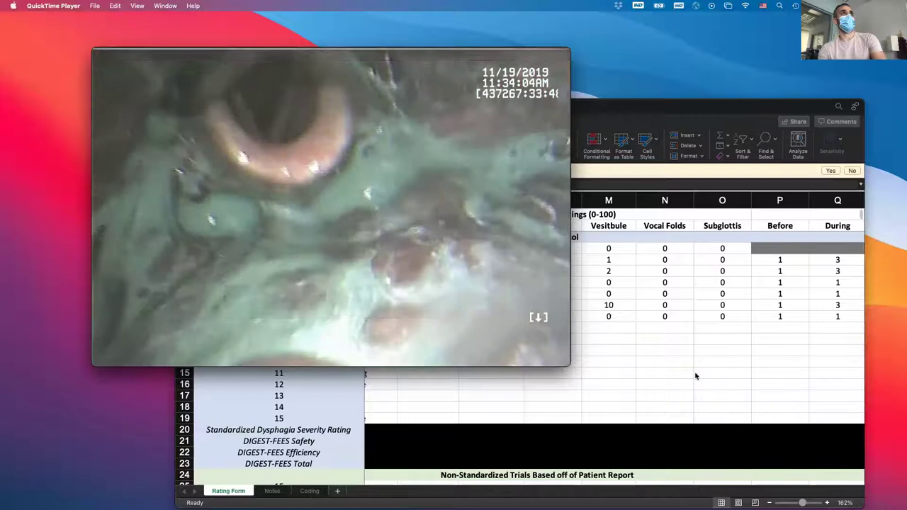
- Enter 1 as trial 7's number of swallows during the swallow in Excel
click(706, 356)
scroll(706, 356, right, 5)
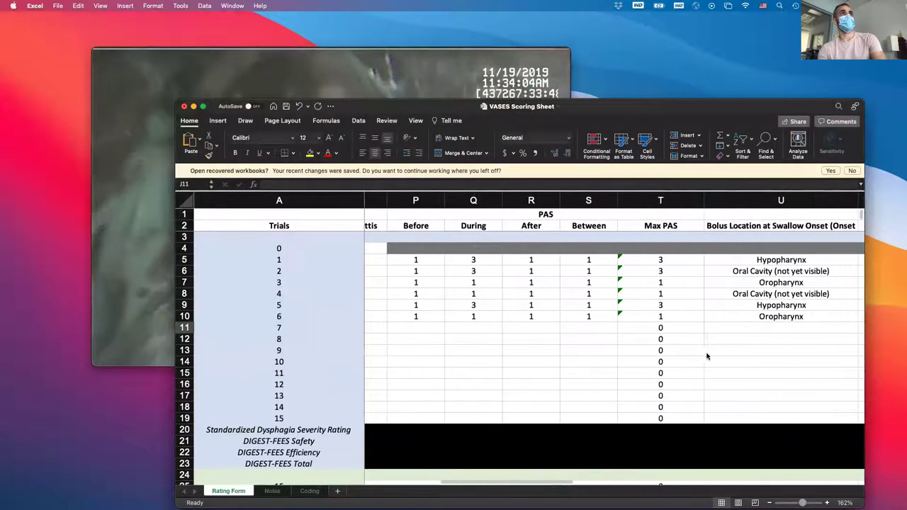
scroll(780, 329, right, 3)
scroll(781, 326, right, 3)
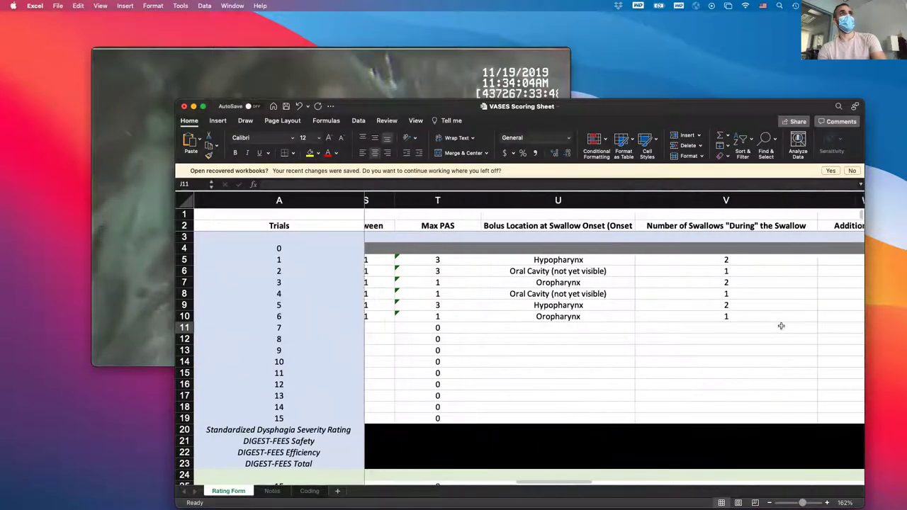
click(699, 328)
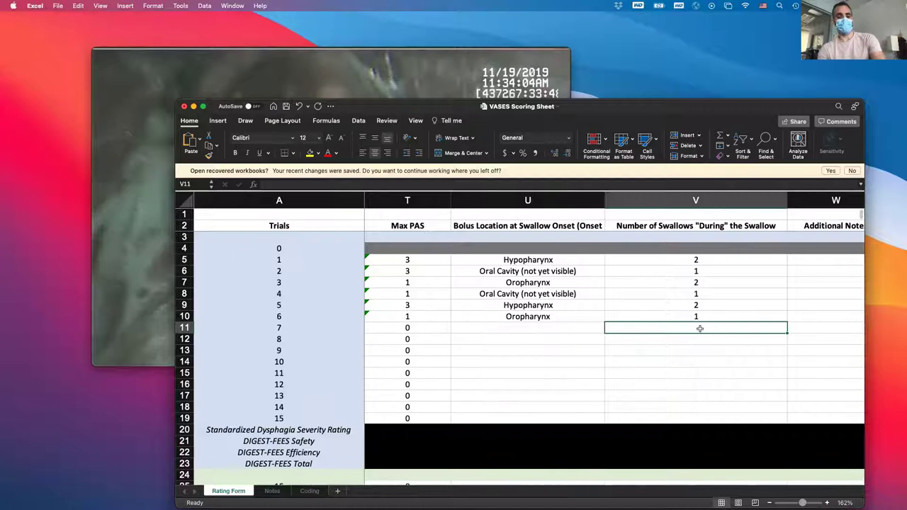
text(1)
click(593, 343)
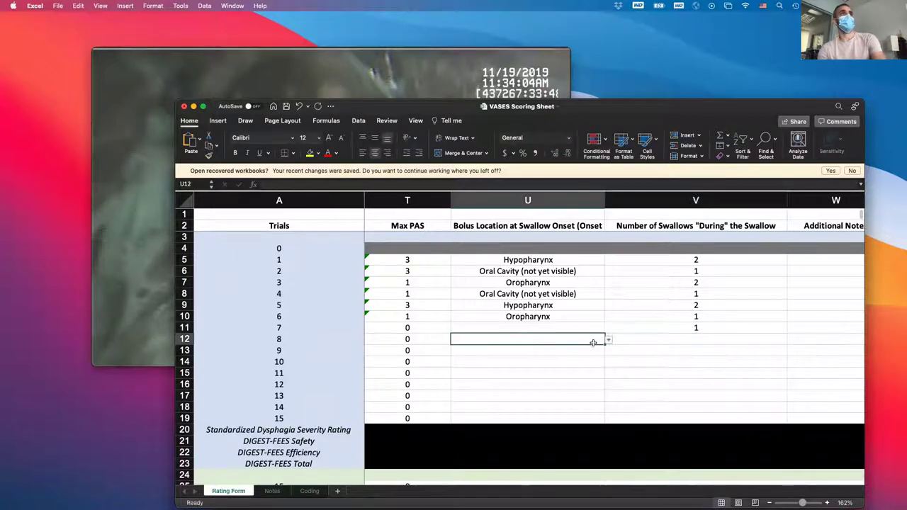
- Examine the trial 7 video around 00:19, and enter 15 as its Oropharynx rating in Excel
scroll(593, 343, left, 10)
scroll(593, 343, right, 1)
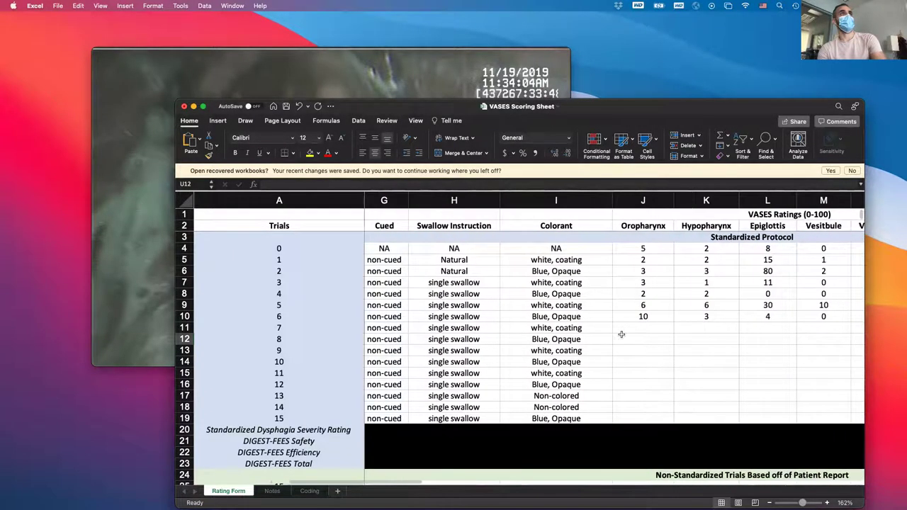
click(643, 328)
click(401, 61)
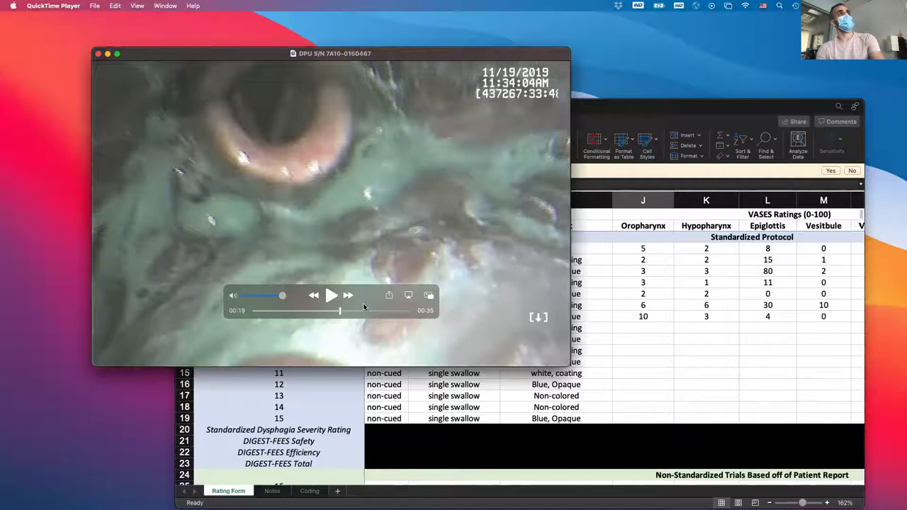
drag(341, 310, 340, 312)
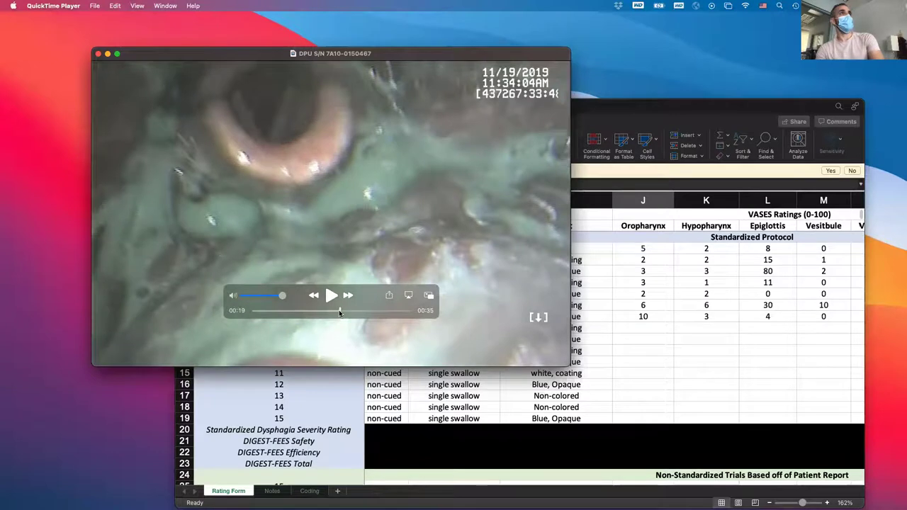
drag(339, 313, 339, 312)
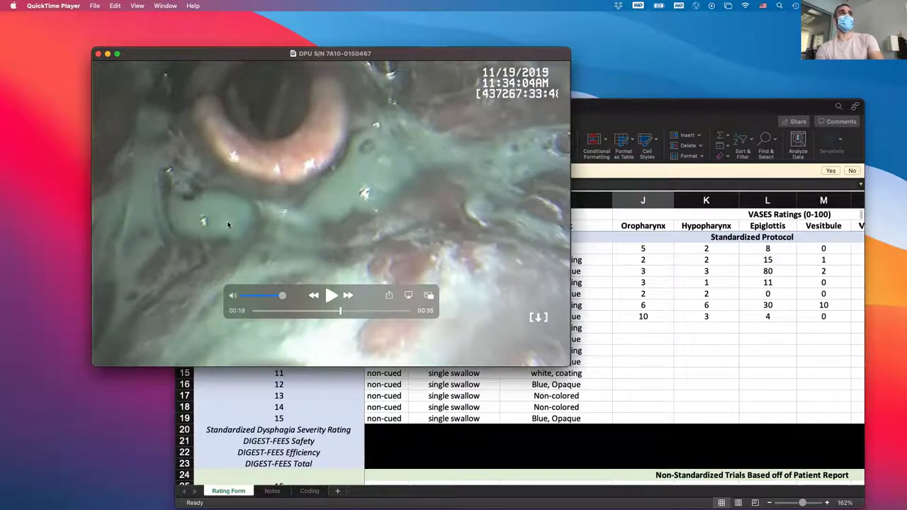
click(749, 326)
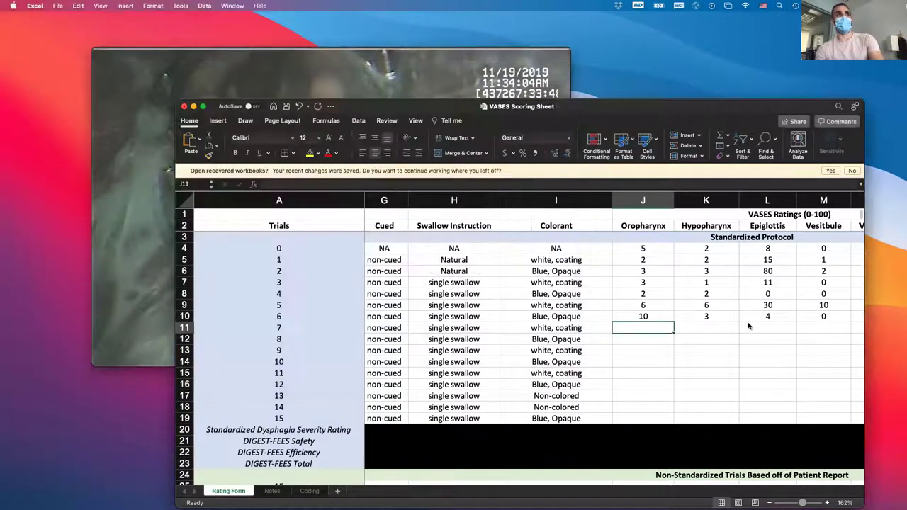
scroll(749, 325, right, 3)
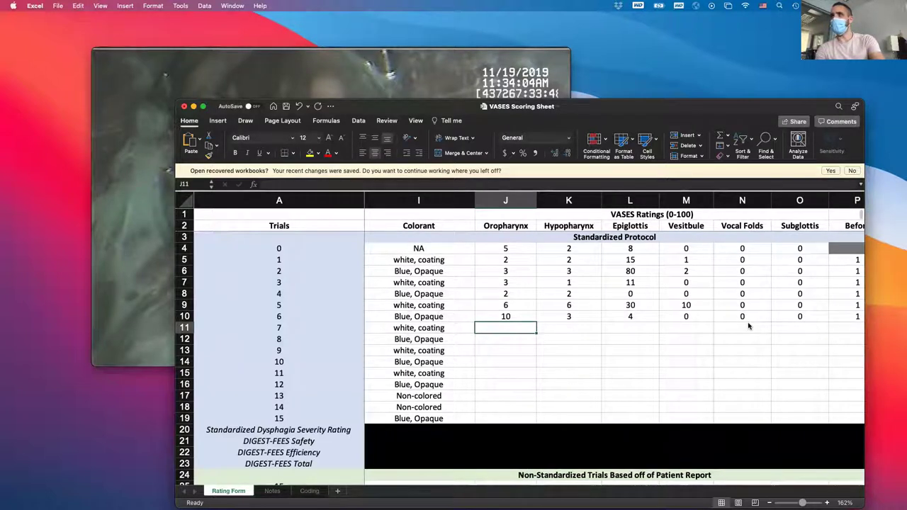
text(5)
key(Tab)
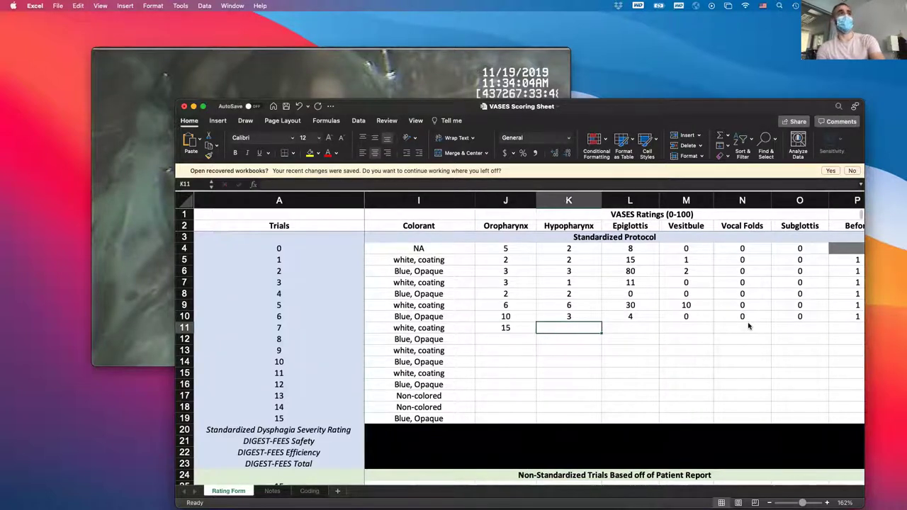
- Check the trial 7 video at 00:22, and enter 2 as its Hypopharynx rating in Excel
click(396, 79)
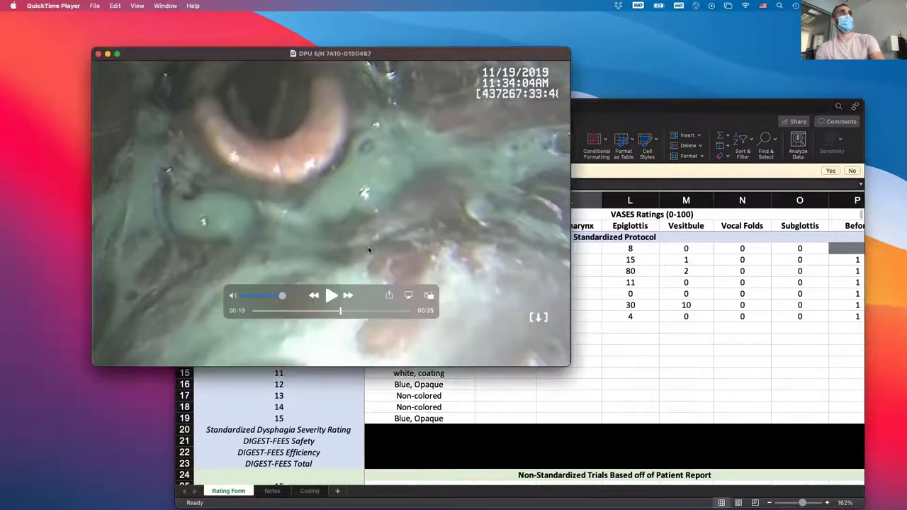
drag(345, 310, 347, 314)
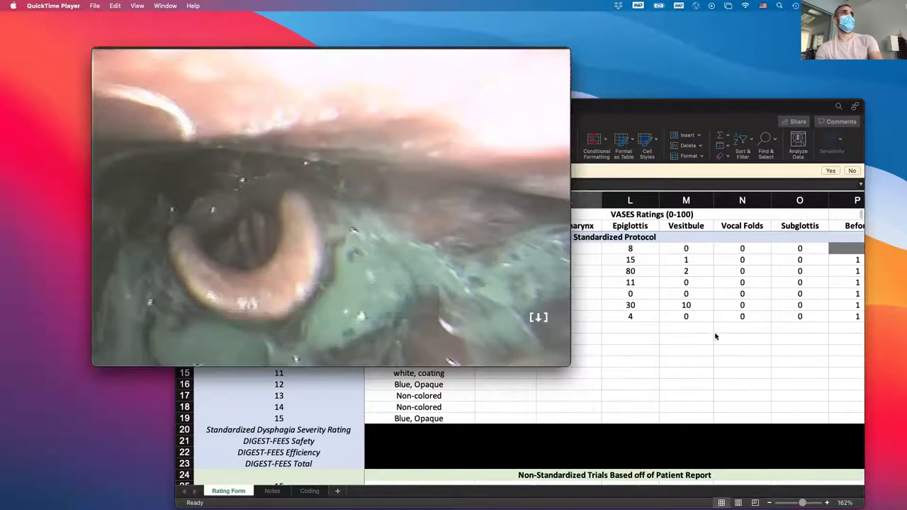
key(super+Tab)
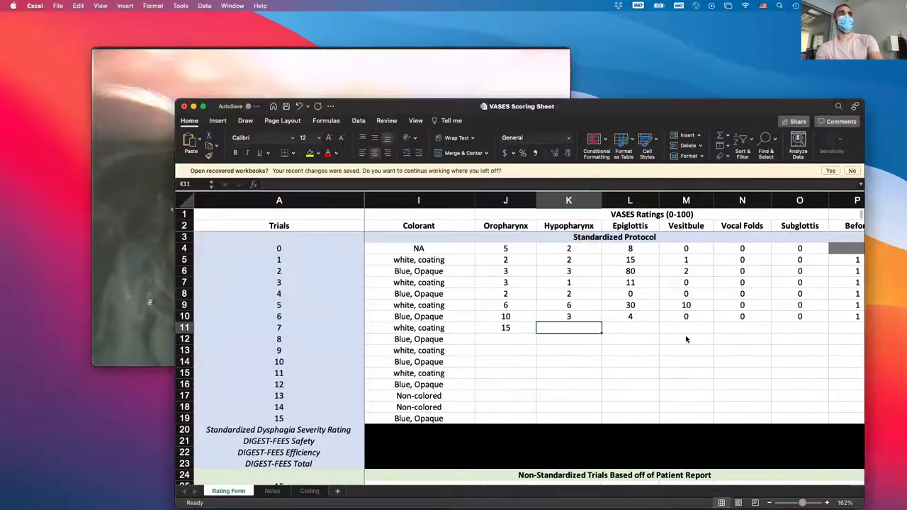
text(2)
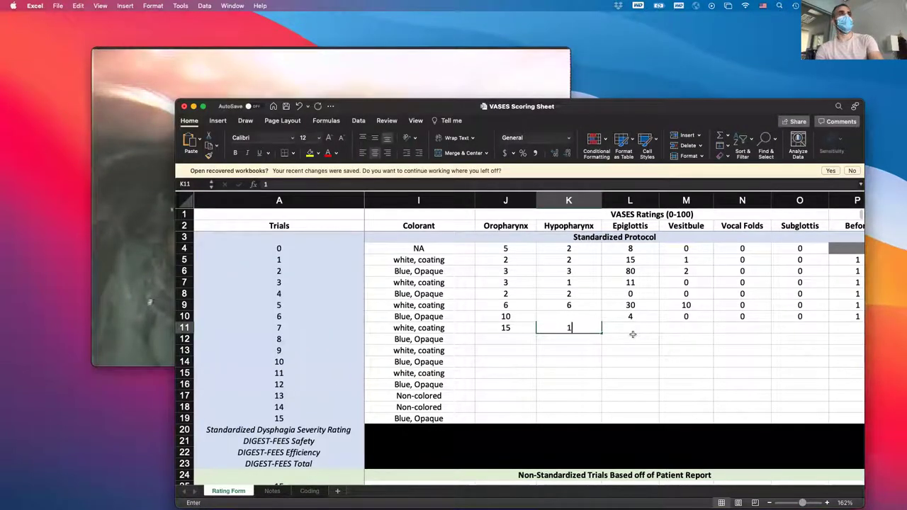
key(Tab)
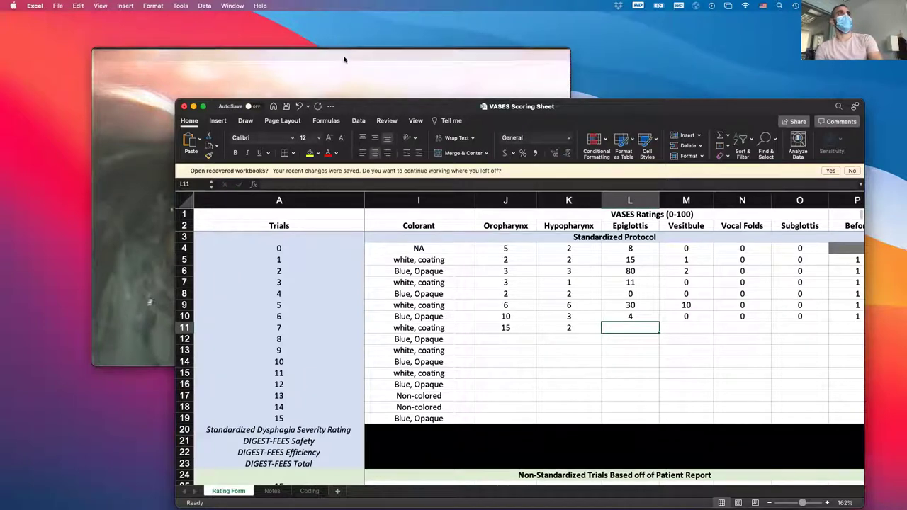
- Examine the epiglottis around 00:22 in the trial 7 video, and enter 0 as its Epiglottis rating in Excel
click(344, 83)
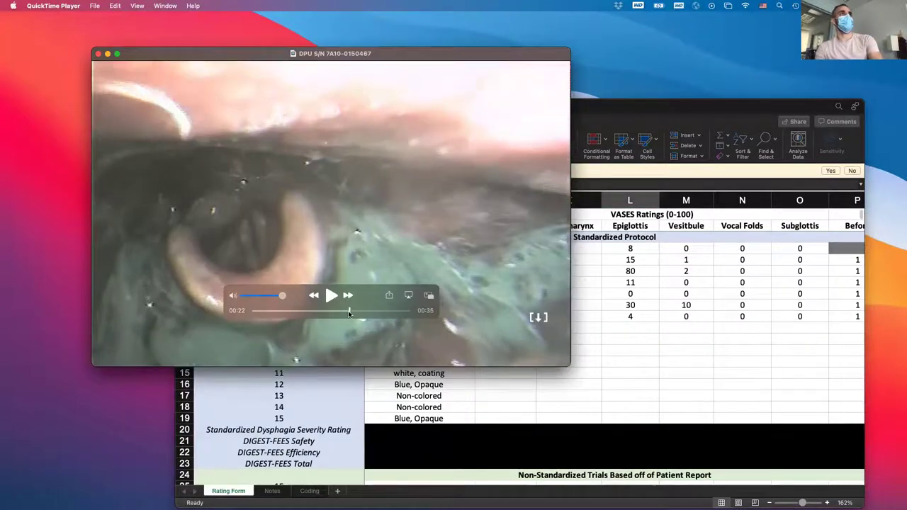
click(350, 310)
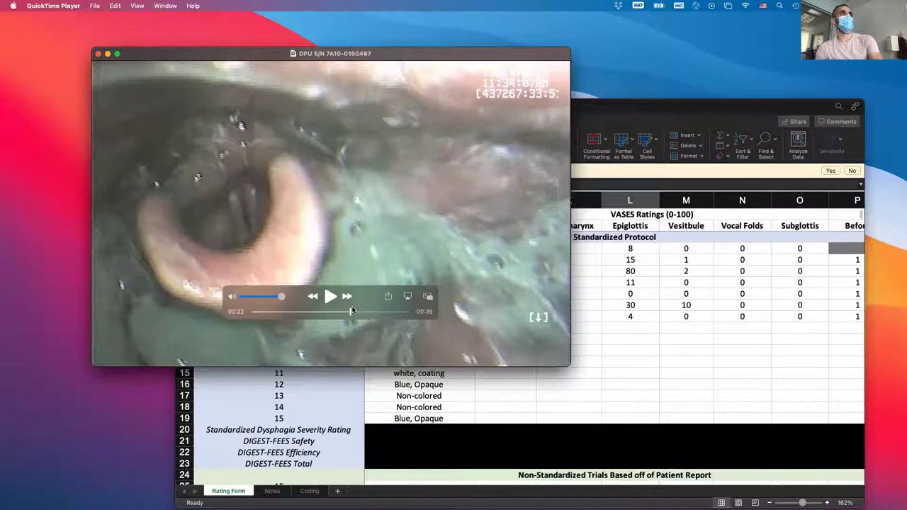
click(354, 311)
mouse_move(354, 310)
mouse_down()
mouse_move(379, 311)
mouse_move(352, 314)
mouse_up()
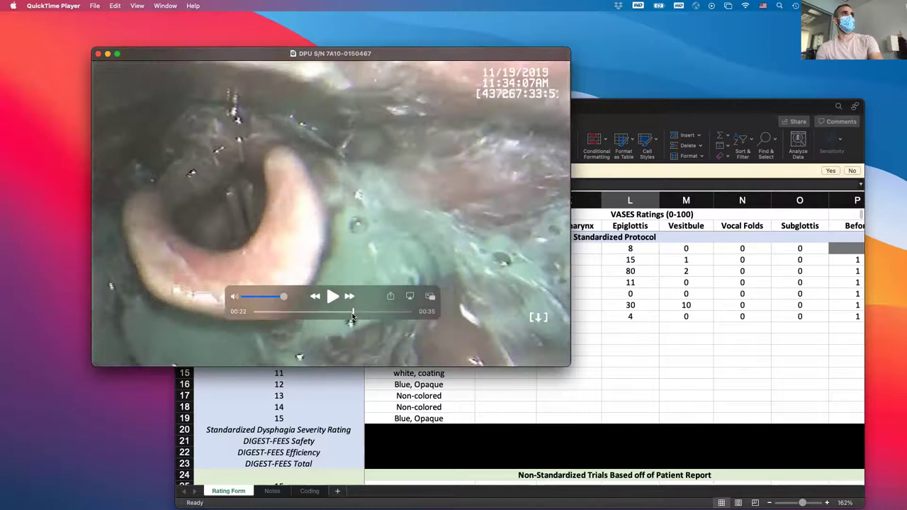
click(627, 296)
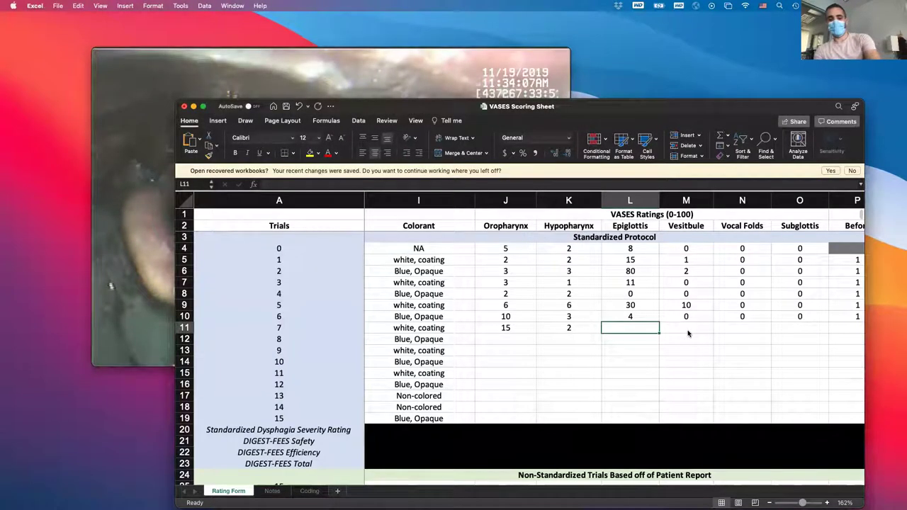
text(0)
key(Tab)
- Review the trial 7 video up to timestamp 11:34:16, and enter 0 for its Vestibule, Vocal Folds and Subglottis ratings in Excel
click(440, 51)
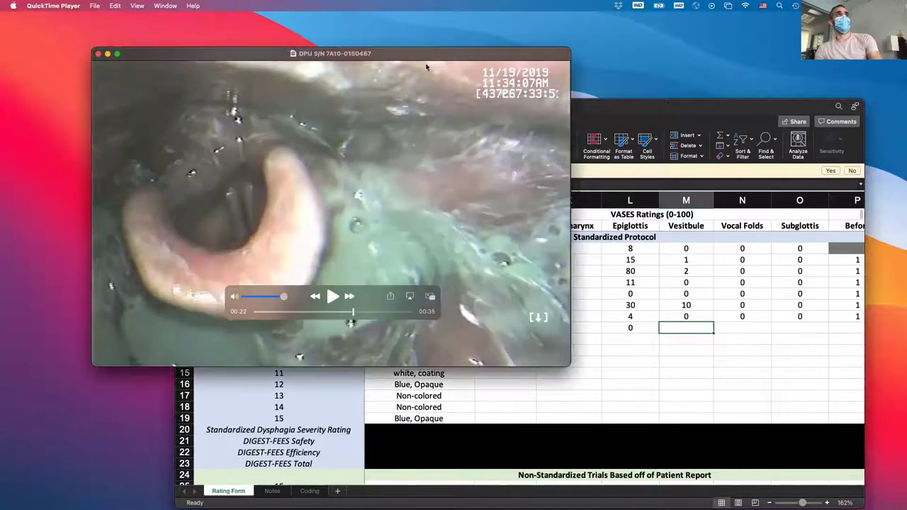
drag(353, 312, 389, 88)
click(692, 298)
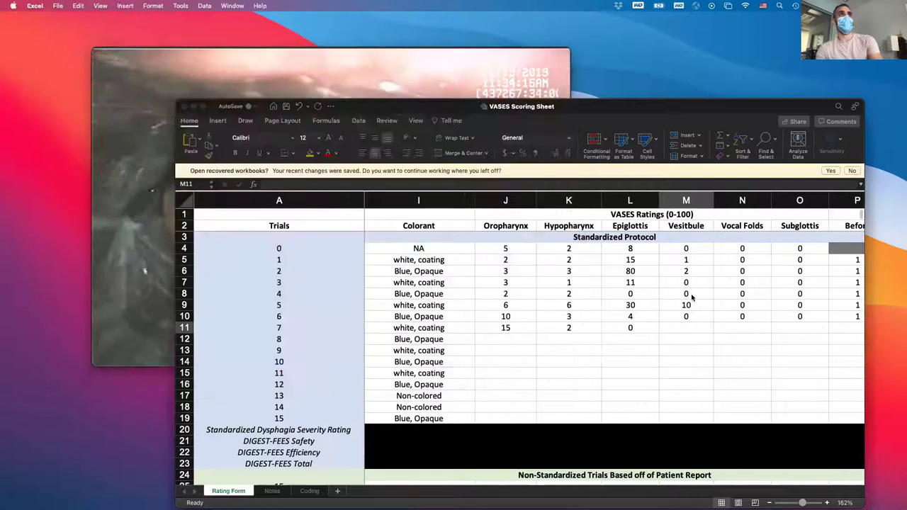
text(0)
key(Tab)
text(0)
key(Tab)
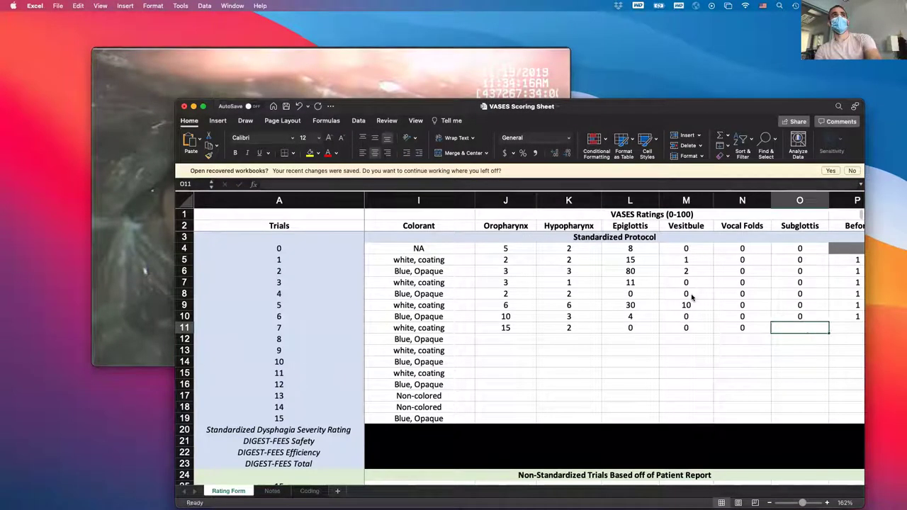
text(0)
key(Tab)
- Enter a PAS score of 1 for Before, During, After and Between in the trial 7 row
text(1)
key(Tab)
text(1)
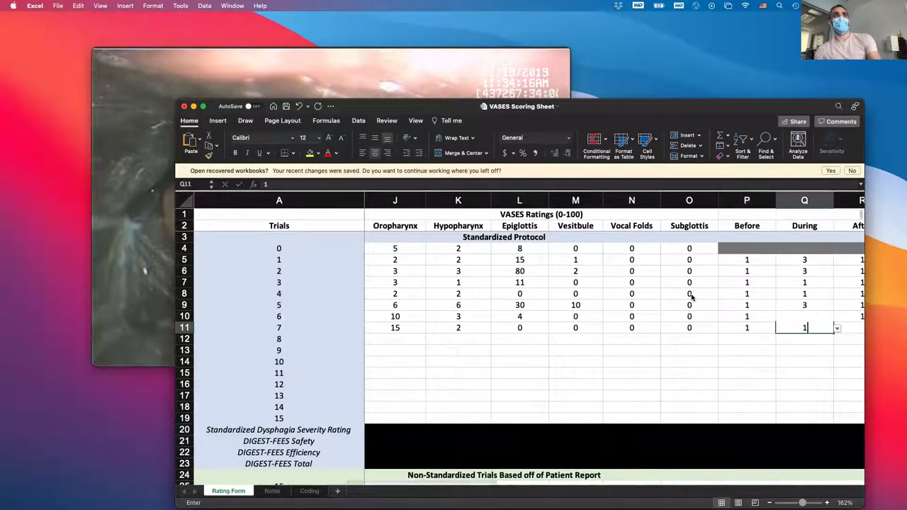
key(Tab)
text(1)
key(Tab)
text(1)
key(Tab)
key(Tab)
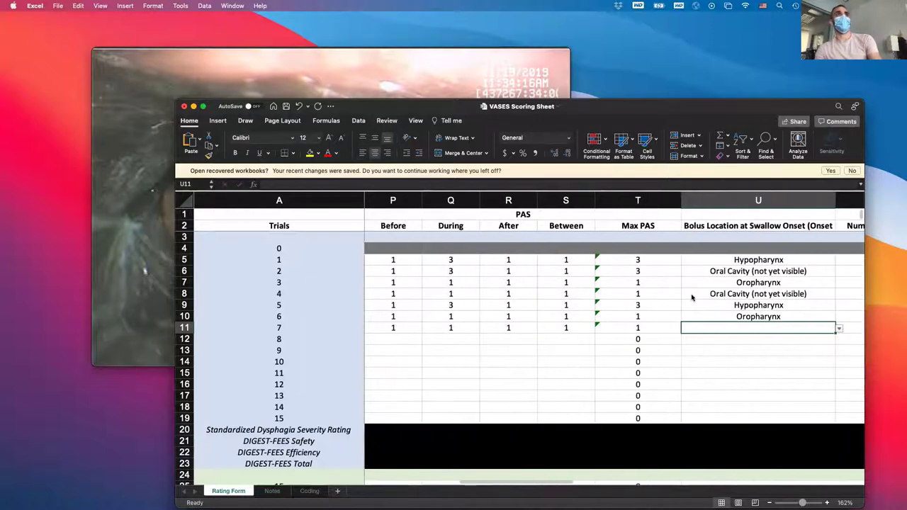
- Replay the trial 7 video in QuickTime Player from about 00:16 to 00:19 to examine the bolus location at swallow onset
mouse_move(508, 93)
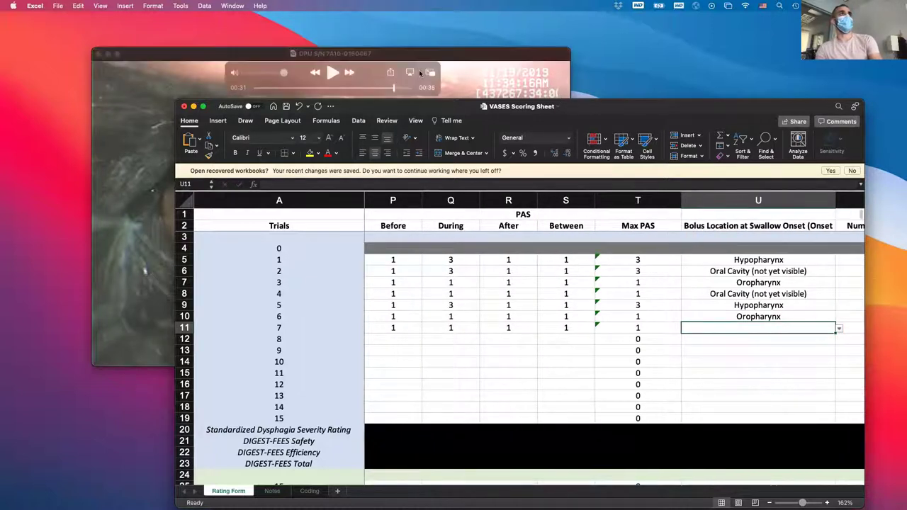
drag(394, 88, 322, 101)
key(space)
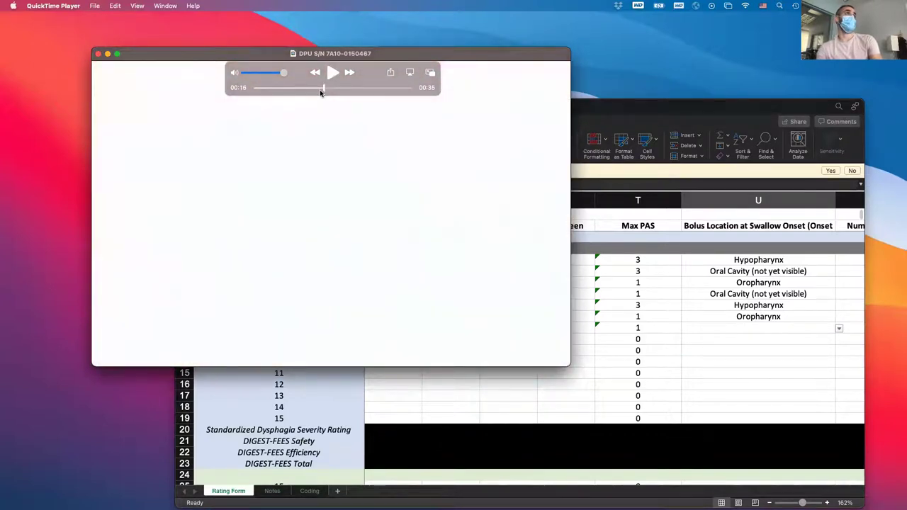
click(320, 89)
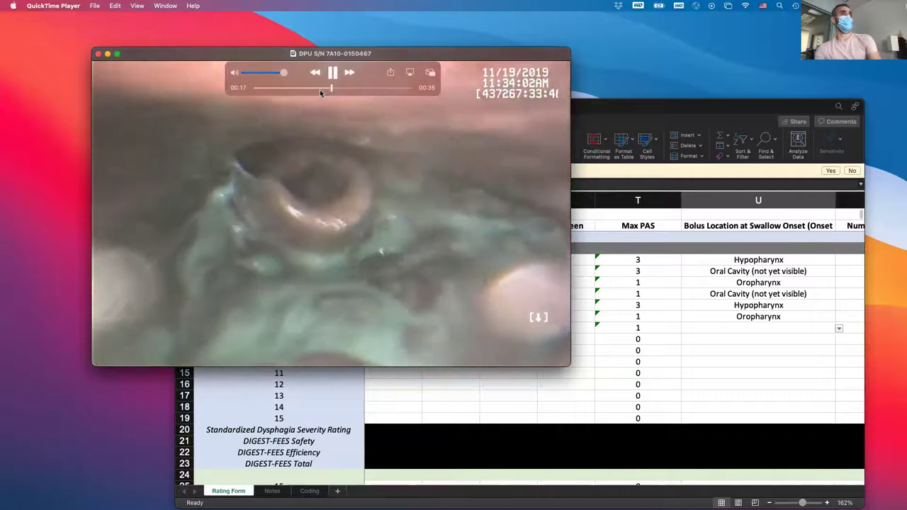
key(space)
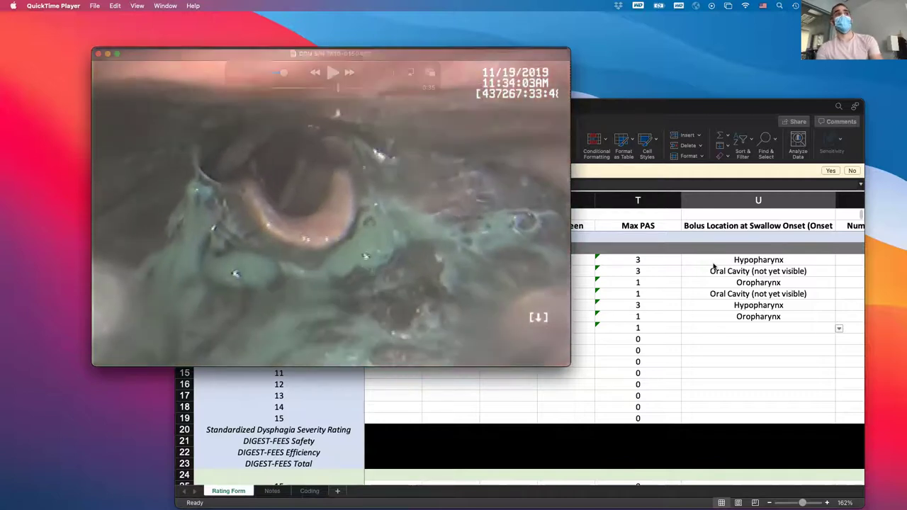
- Set trial 7's bolus location at swallow onset to Oropharynx in Excel
click(701, 319)
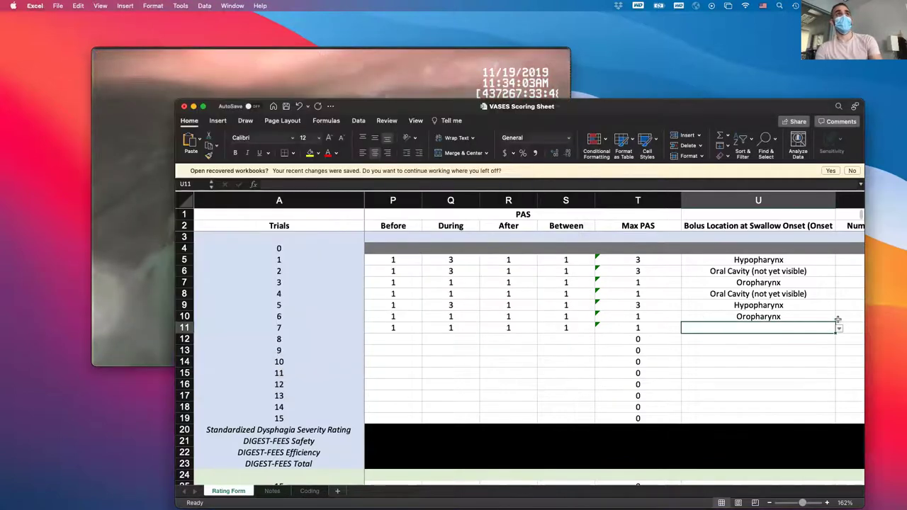
click(839, 329)
click(734, 350)
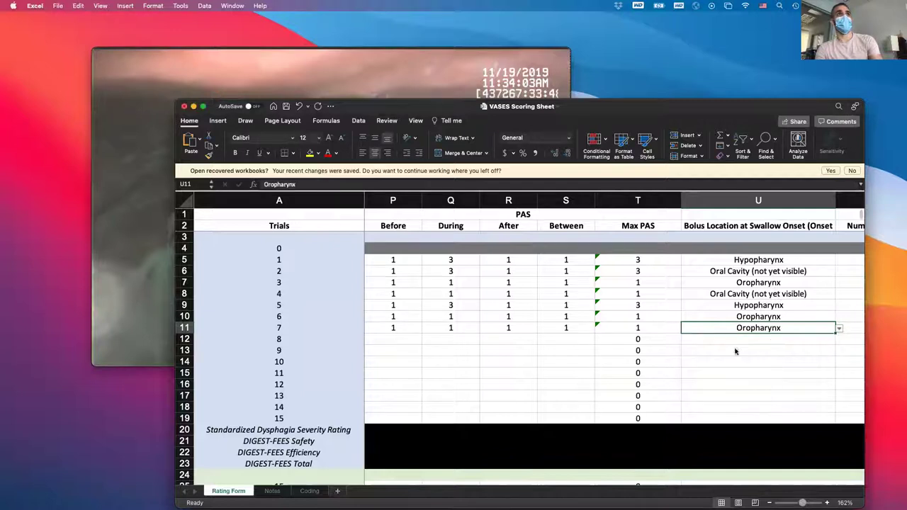
- Change trial 7's bolus location at swallow onset to Oral Cavity (not yet visible)
scroll(624, 348, left, 2)
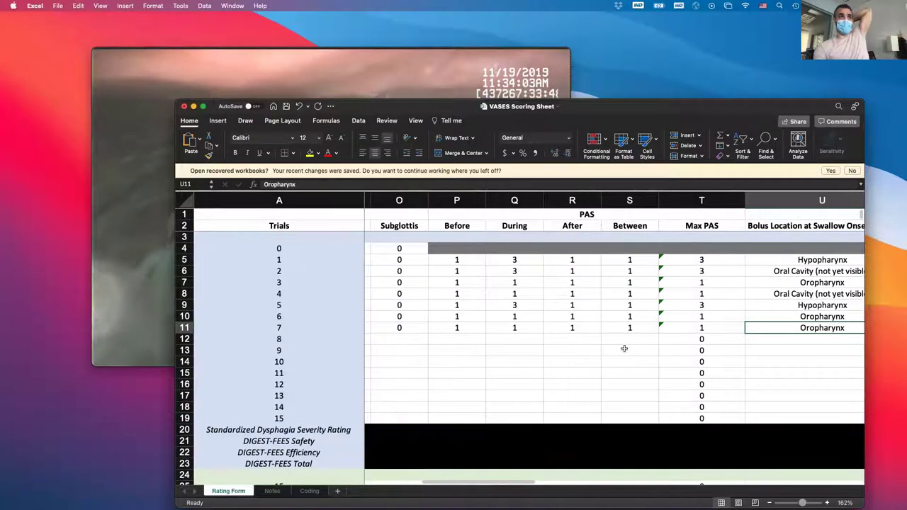
scroll(623, 349, right, 3)
scroll(623, 348, right, 2)
click(786, 329)
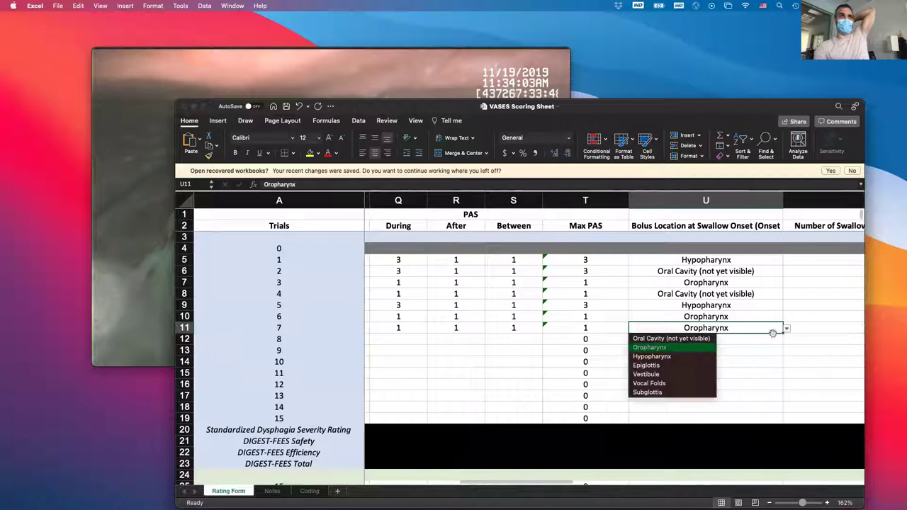
click(682, 339)
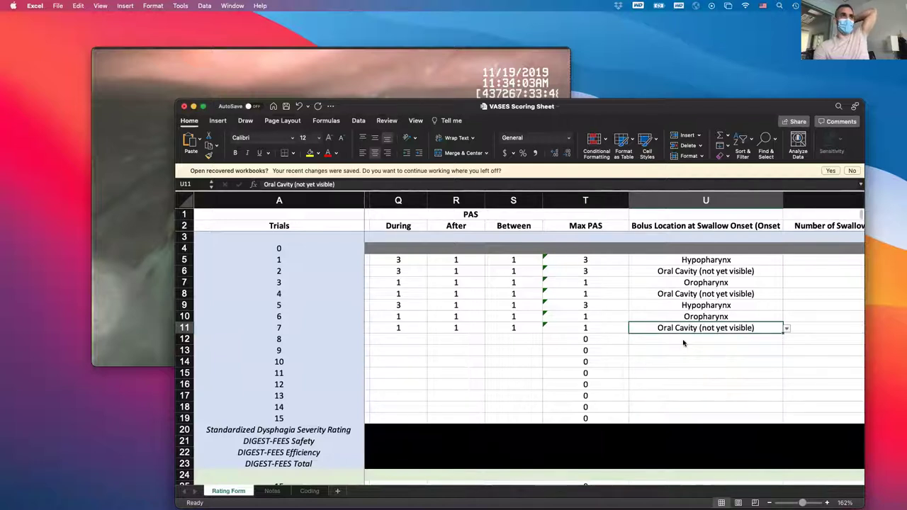
- Review the trial 7 row of the Rating Form, from the bolus location back through the PAS and VASES ratings to the colorant
scroll(683, 343, left, 1)
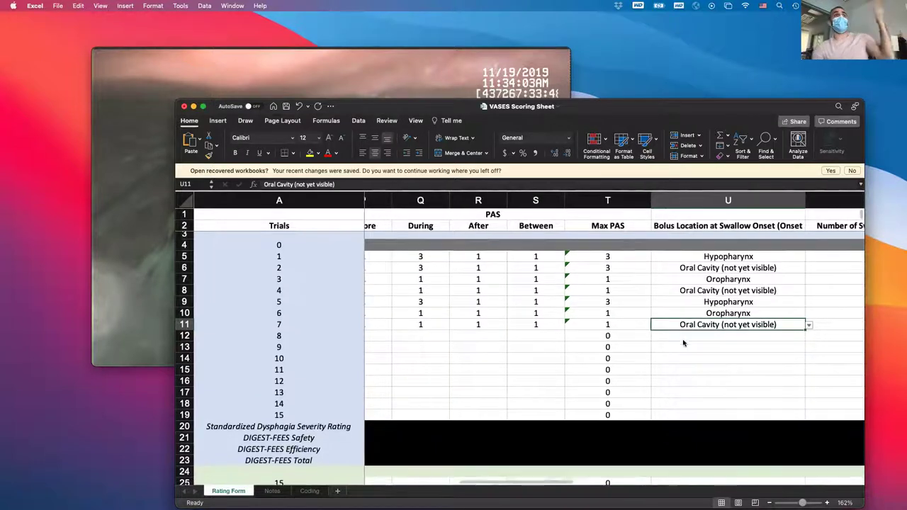
scroll(683, 343, left, 1)
scroll(682, 342, right, 1)
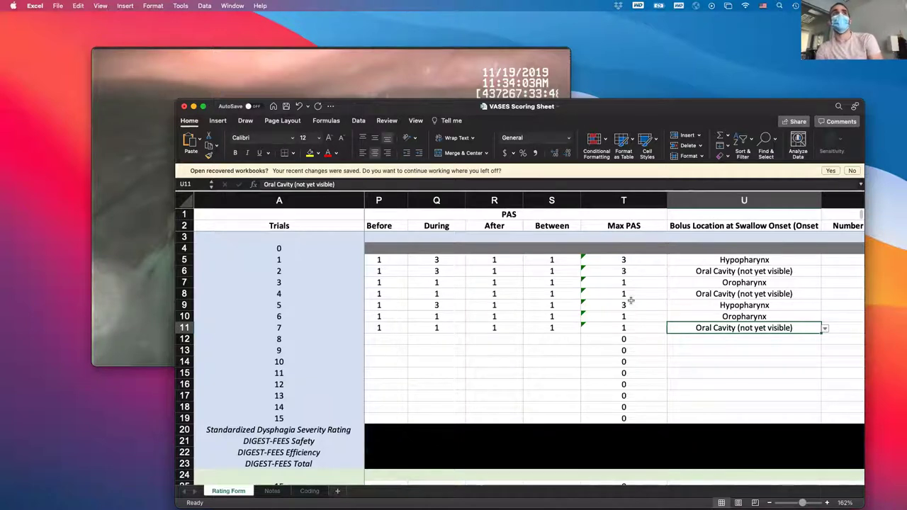
scroll(630, 300, right, 3)
scroll(630, 300, left, 8)
scroll(631, 300, right, 5)
scroll(630, 301, left, 8)
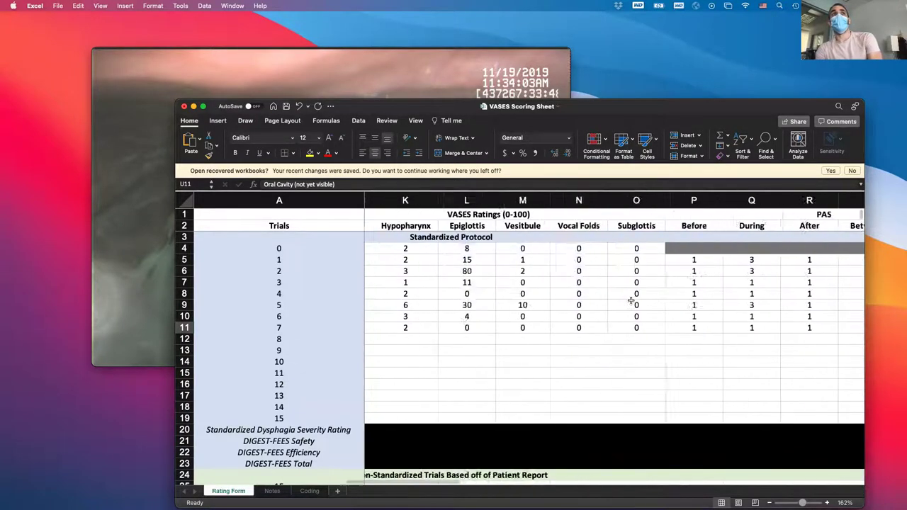
scroll(631, 301, left, 4)
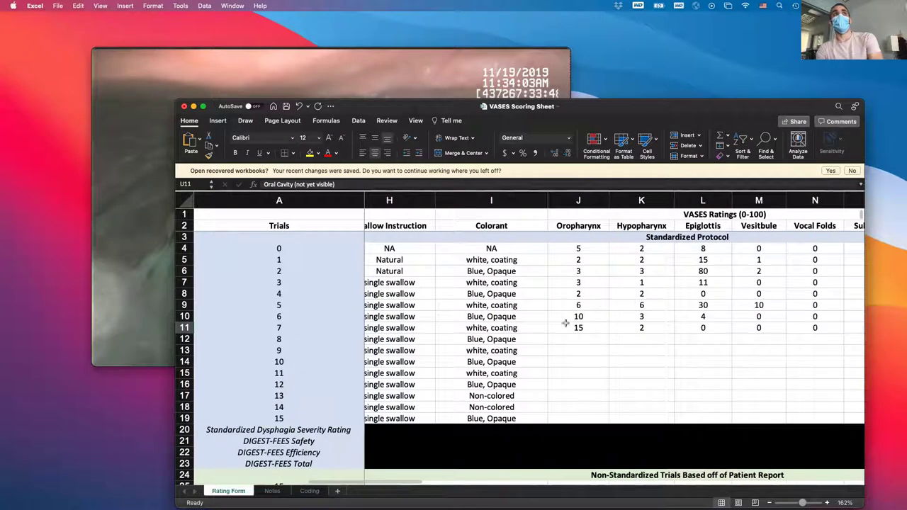
- Close the trial 7 video in QuickTime Player, and start playing the trial 8 video in an enlarged window
mouse_move(145, 84)
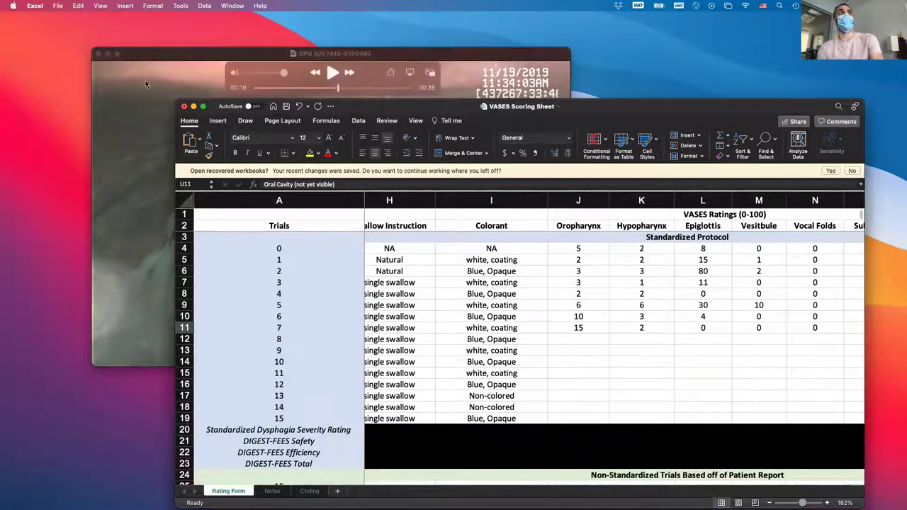
click(98, 54)
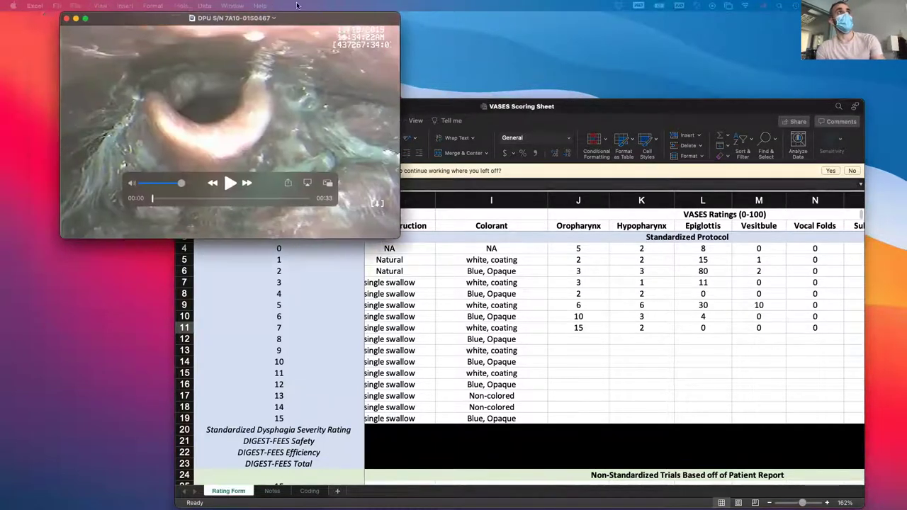
mouse_move(352, 227)
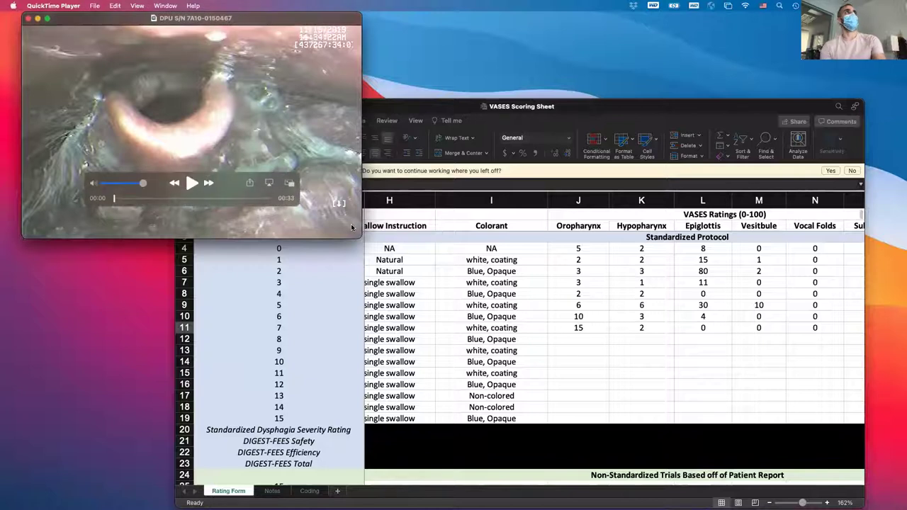
key(space)
drag(353, 228, 697, 427)
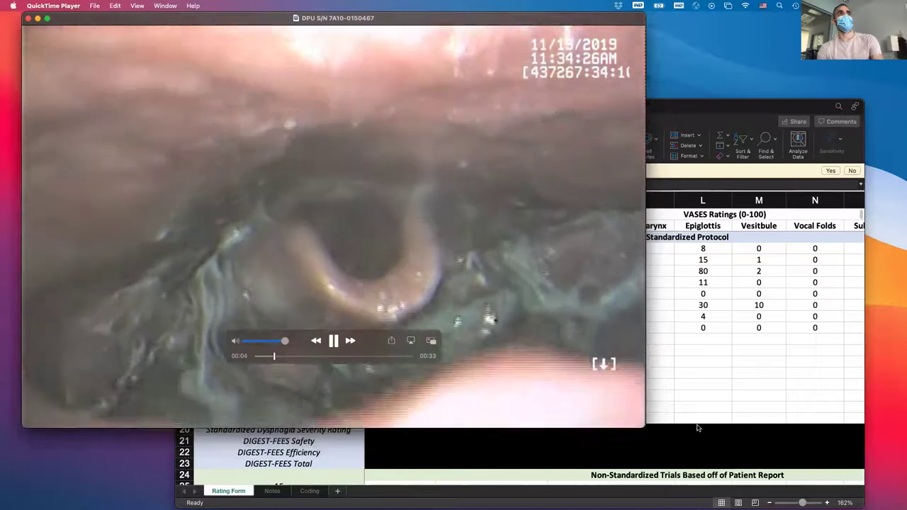